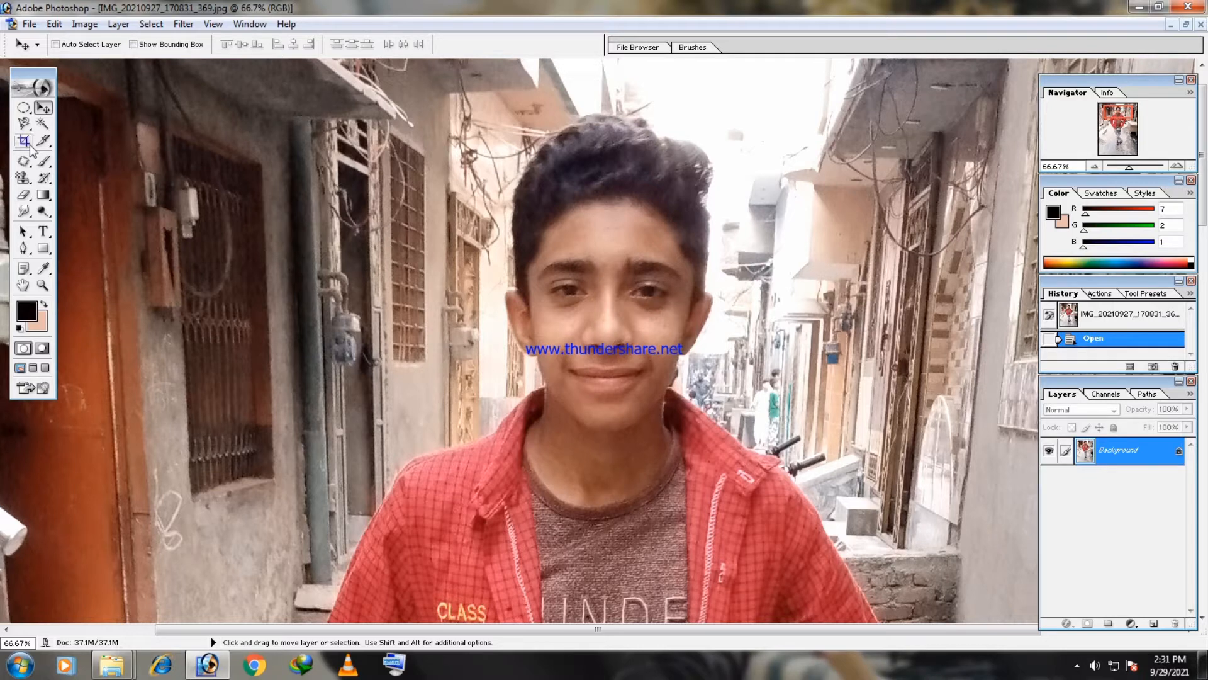
- Trace a closed Pen tool path around the boy's full outline, starting at the hairline
{"action": "left_click", "coordinate": [24, 247]}
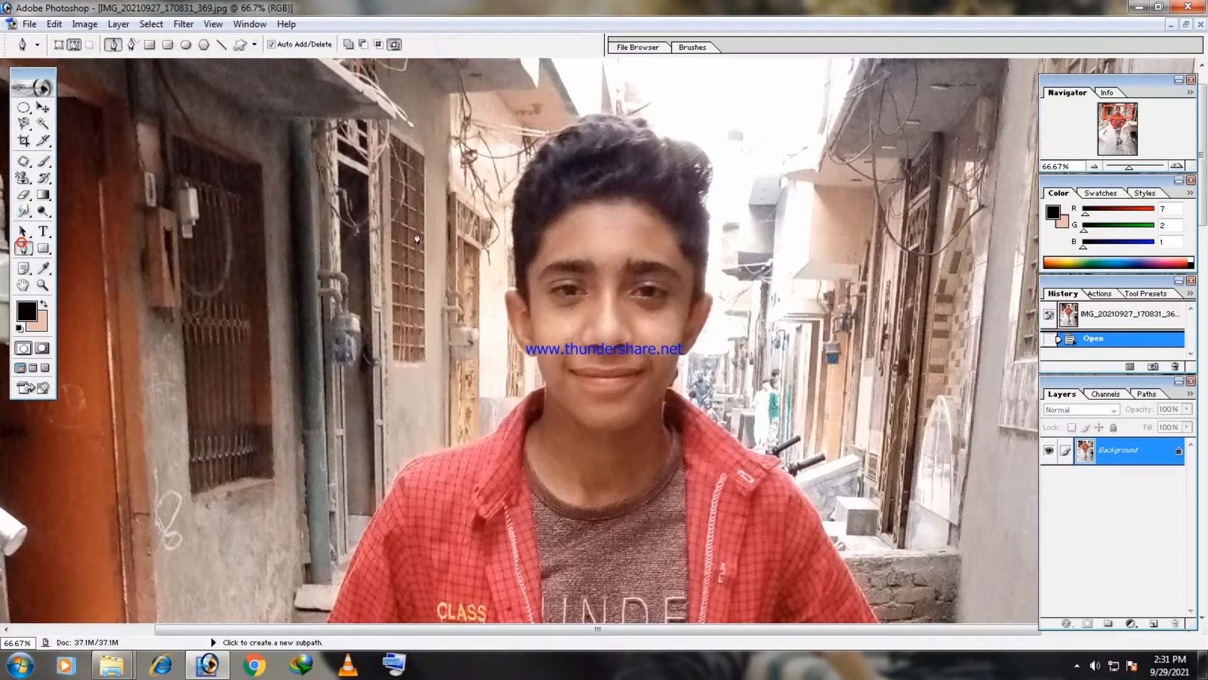
{"action": "left_click", "coordinate": [540, 146]}
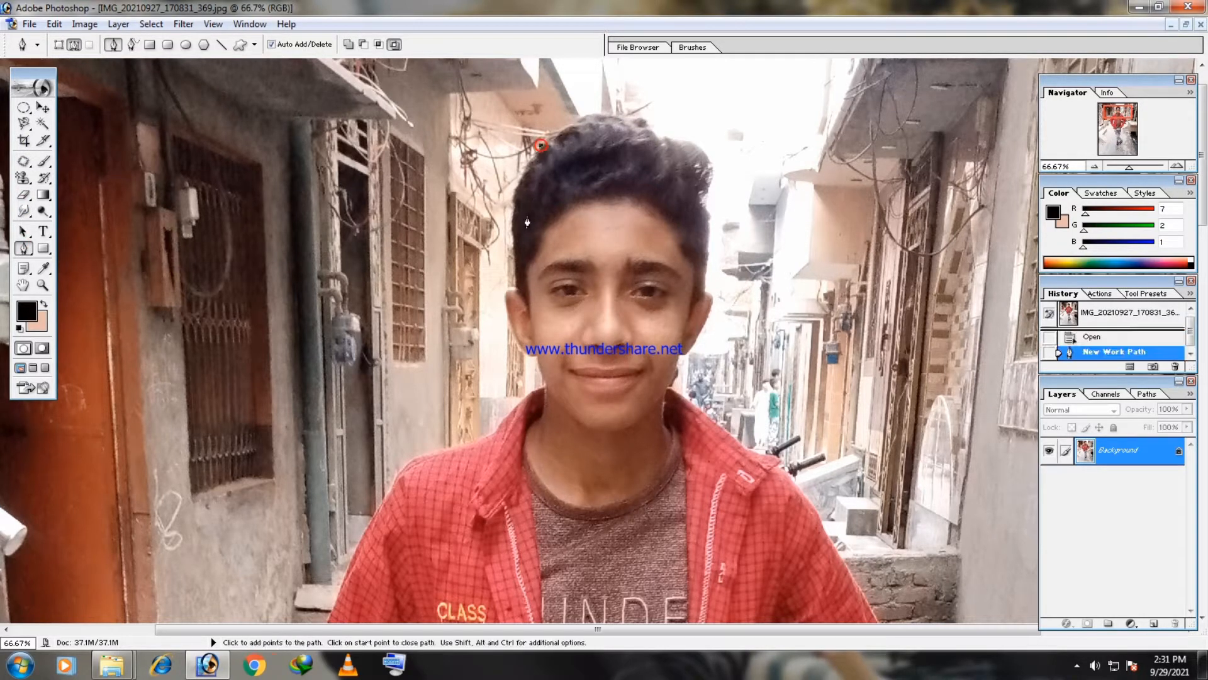
{"action": "left_click_drag", "start_coordinate": [516, 265], "coordinate": [525, 350]}
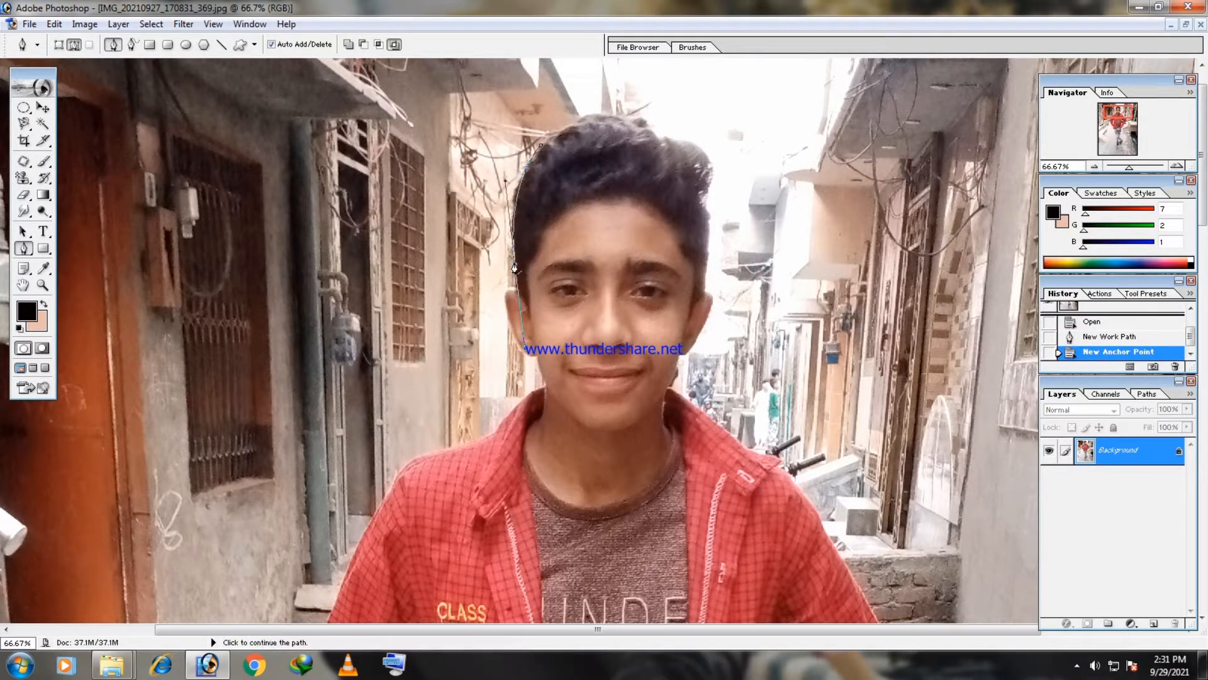
{"action": "left_click", "coordinate": [515, 269]}
{"action": "left_click", "coordinate": [518, 288]}
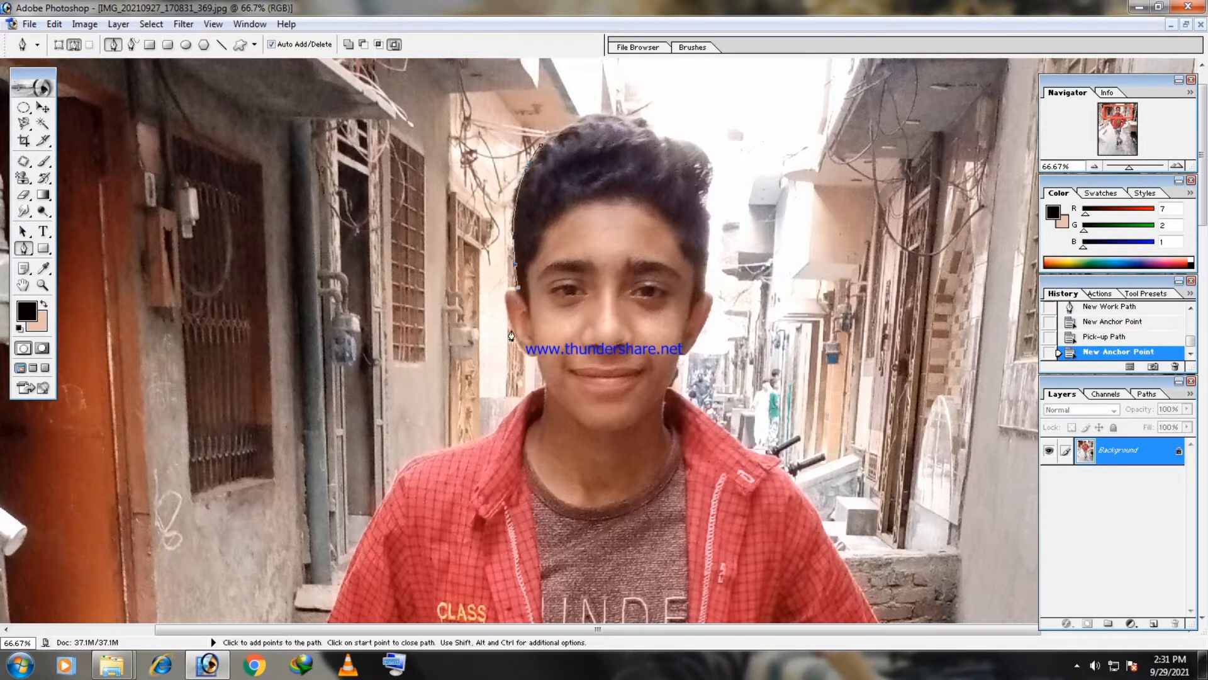
{"action": "left_click_drag", "start_coordinate": [513, 336], "coordinate": [527, 383]}
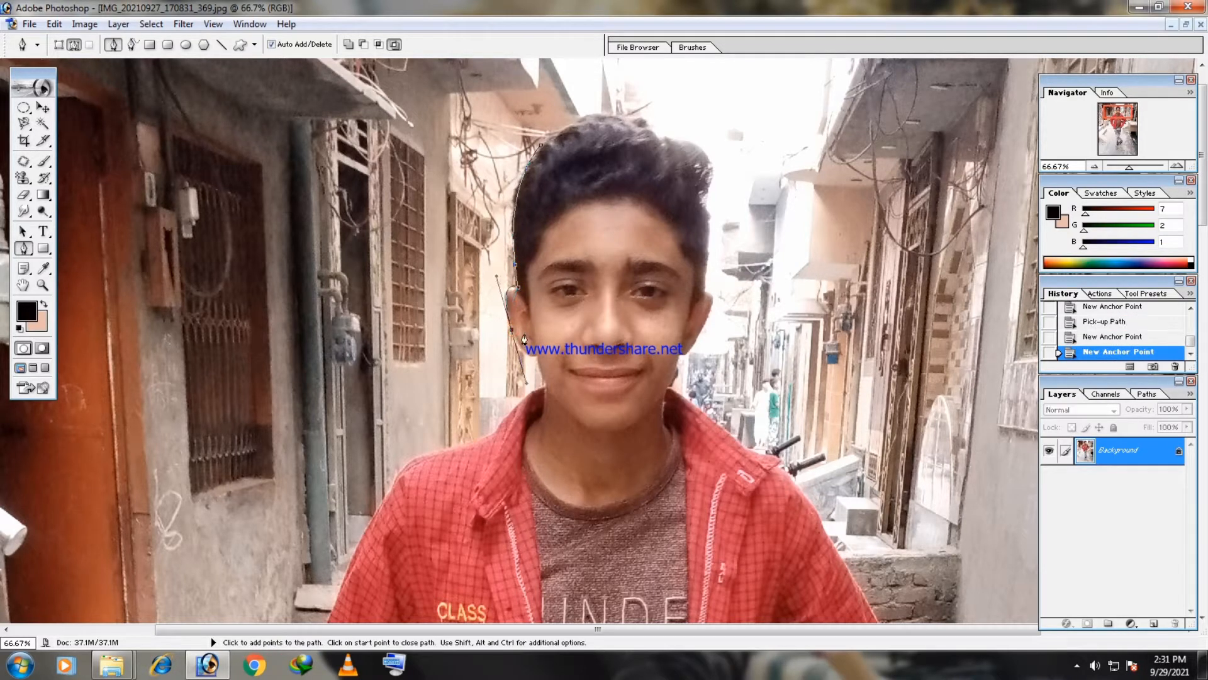
{"action": "left_click", "coordinate": [511, 333]}
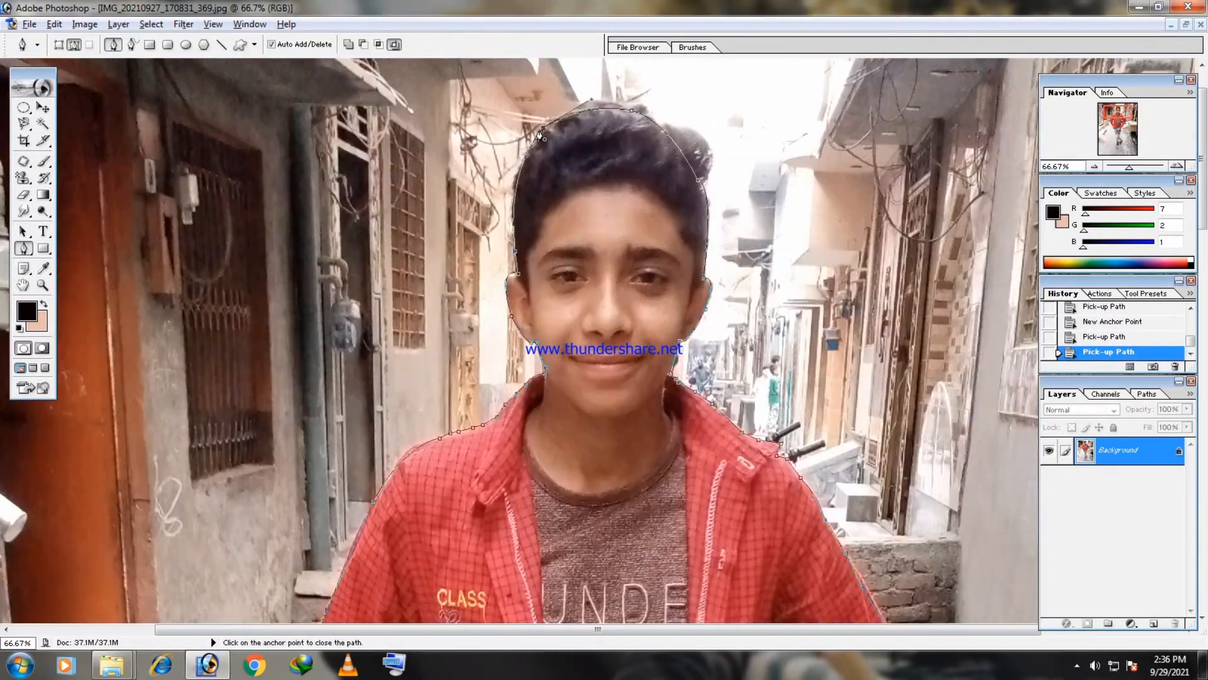
{"action": "left_click", "coordinate": [540, 129]}
- Convert the closed outline path into a new anti-aliased selection of the boy
{"action": "right_click", "coordinate": [618, 161]}
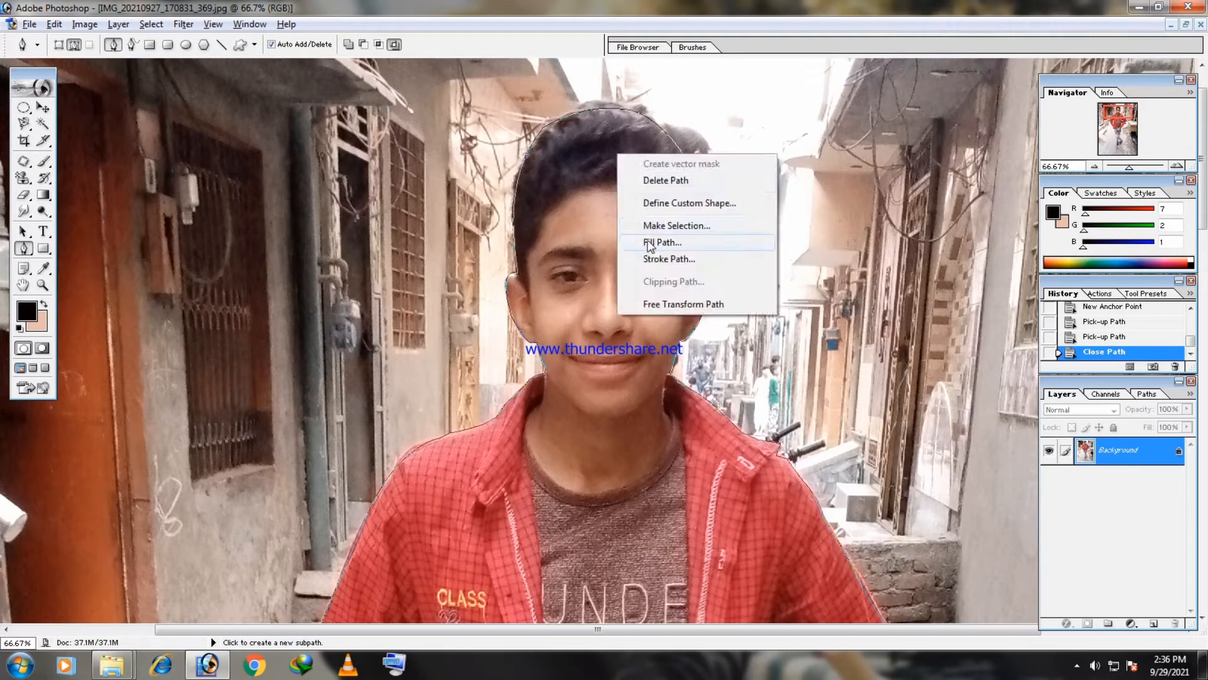
{"action": "left_click", "coordinate": [651, 229]}
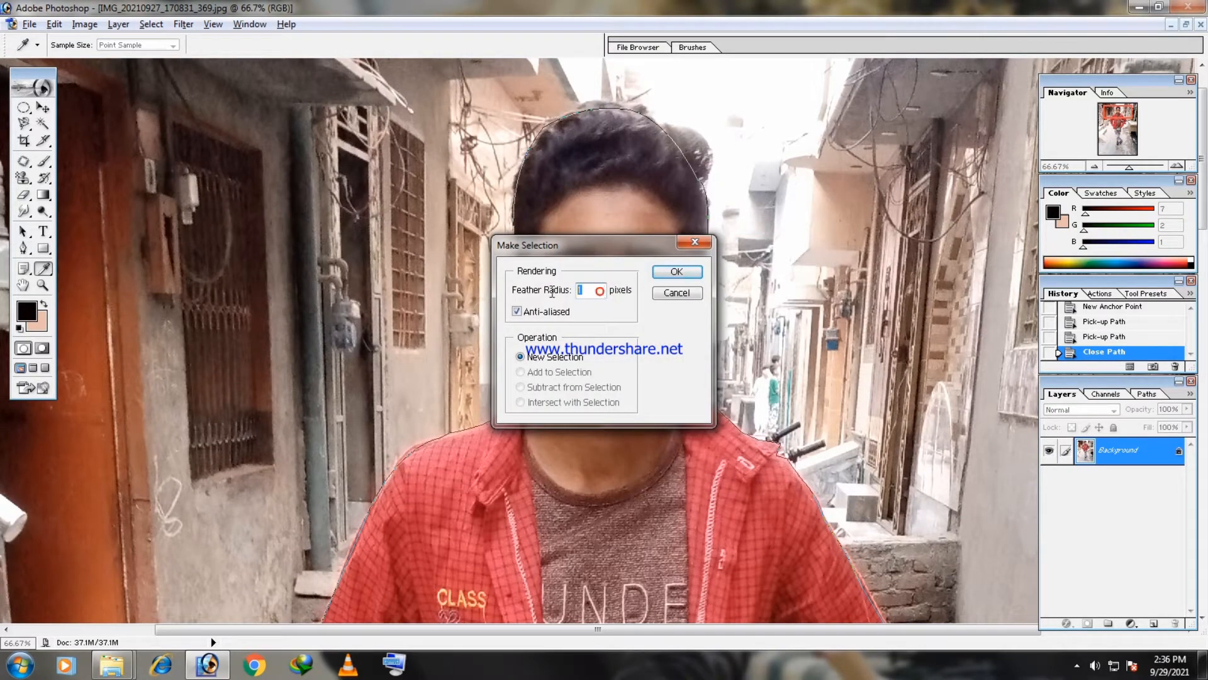
{"action": "key", "text": "Return"}
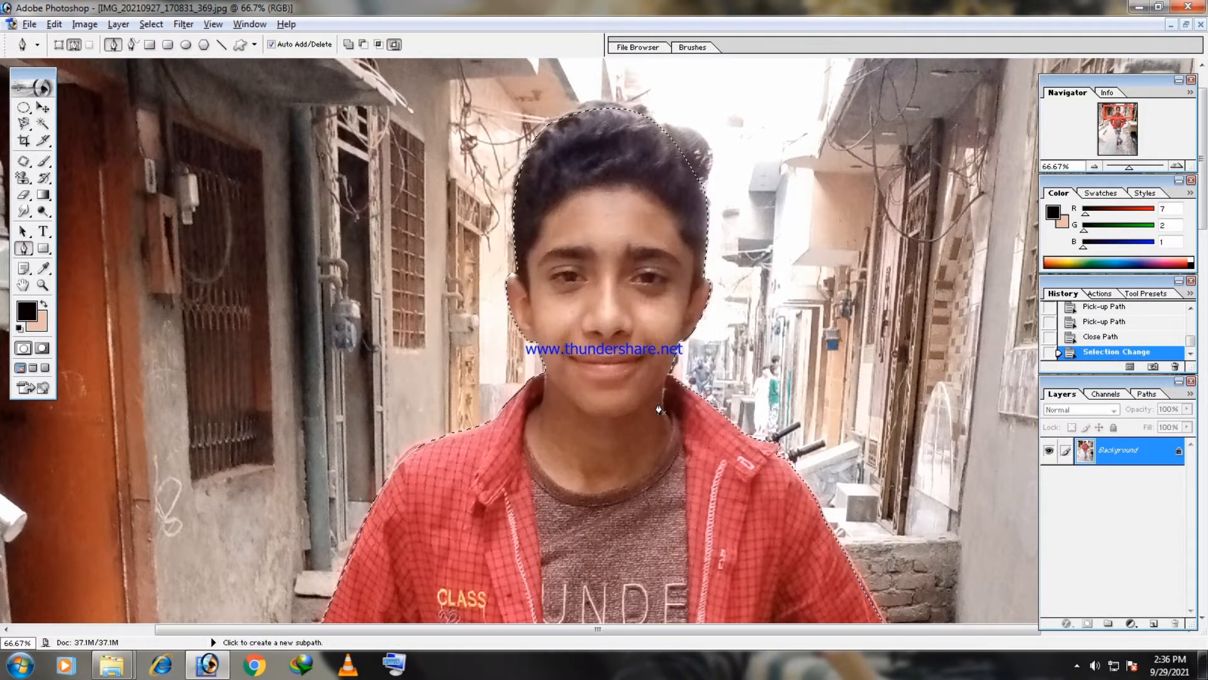
- Copy the selected boy to a new layer and hide the Background layer
{"action": "scroll", "coordinate": [658, 397], "scroll_direction": "down", "scroll_amount": 5}
{"action": "scroll", "coordinate": [658, 397], "scroll_direction": "down", "scroll_amount": 3}
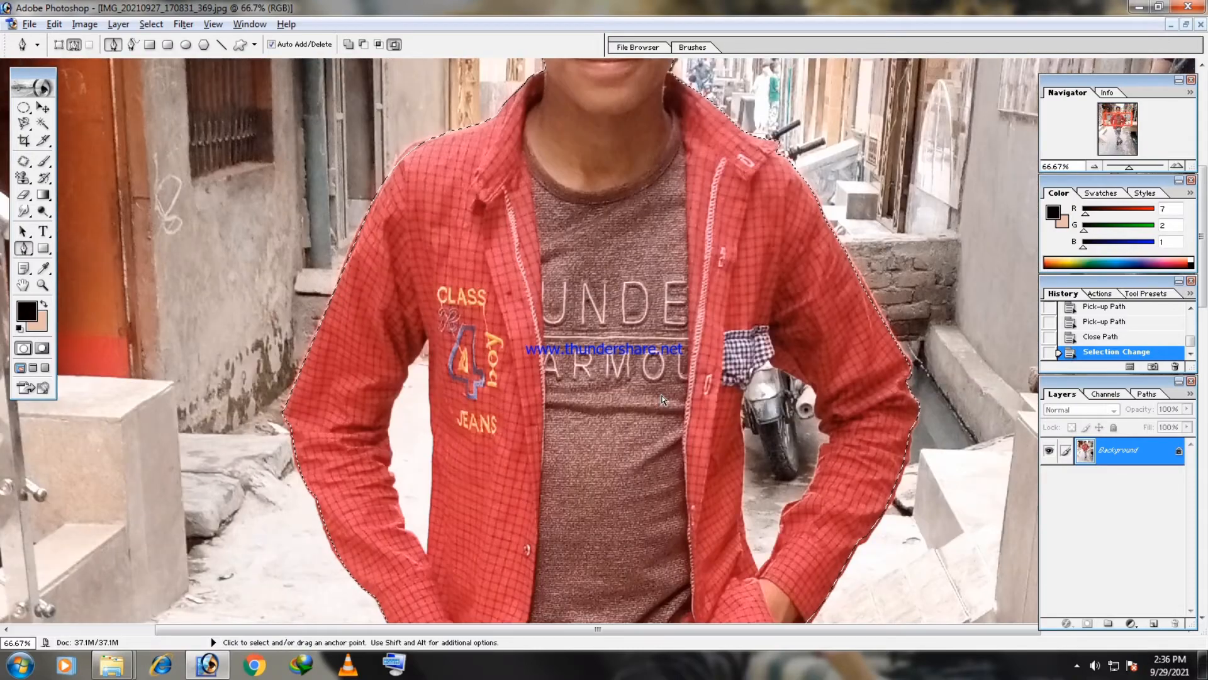
{"action": "key", "text": "ctrl+minus"}
{"action": "key", "text": "ctrl+minus"}
{"action": "key", "text": "ctrl+minus"}
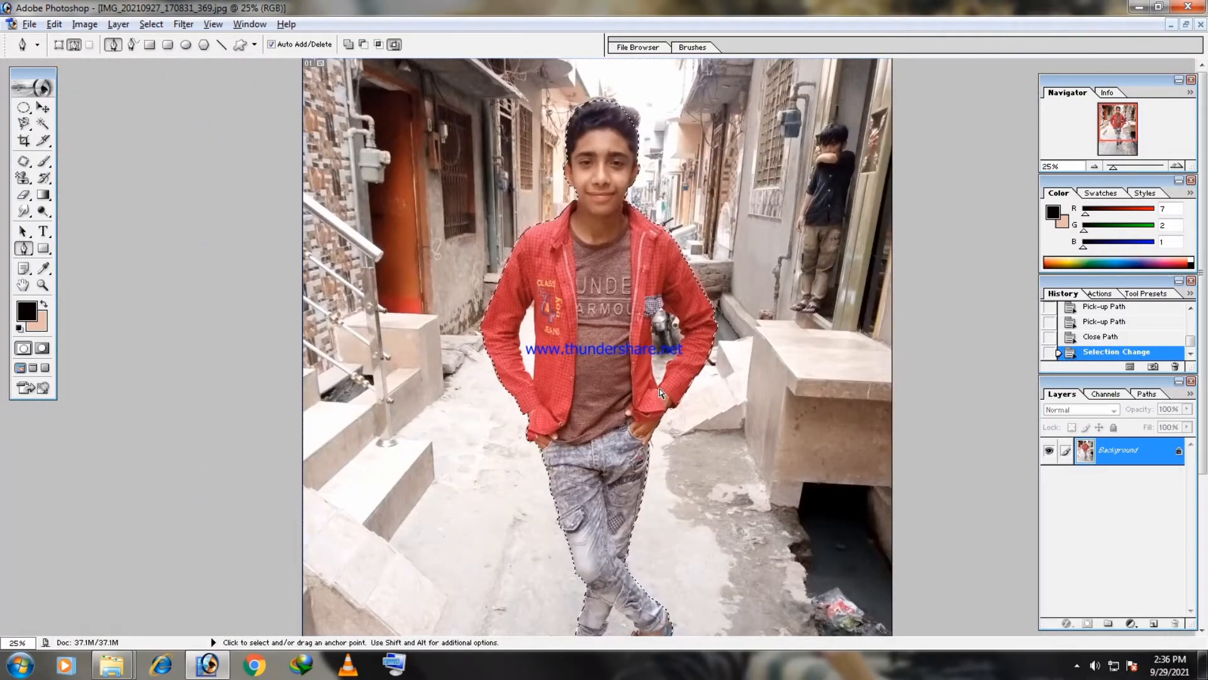
{"action": "key", "text": "ctrl+minus"}
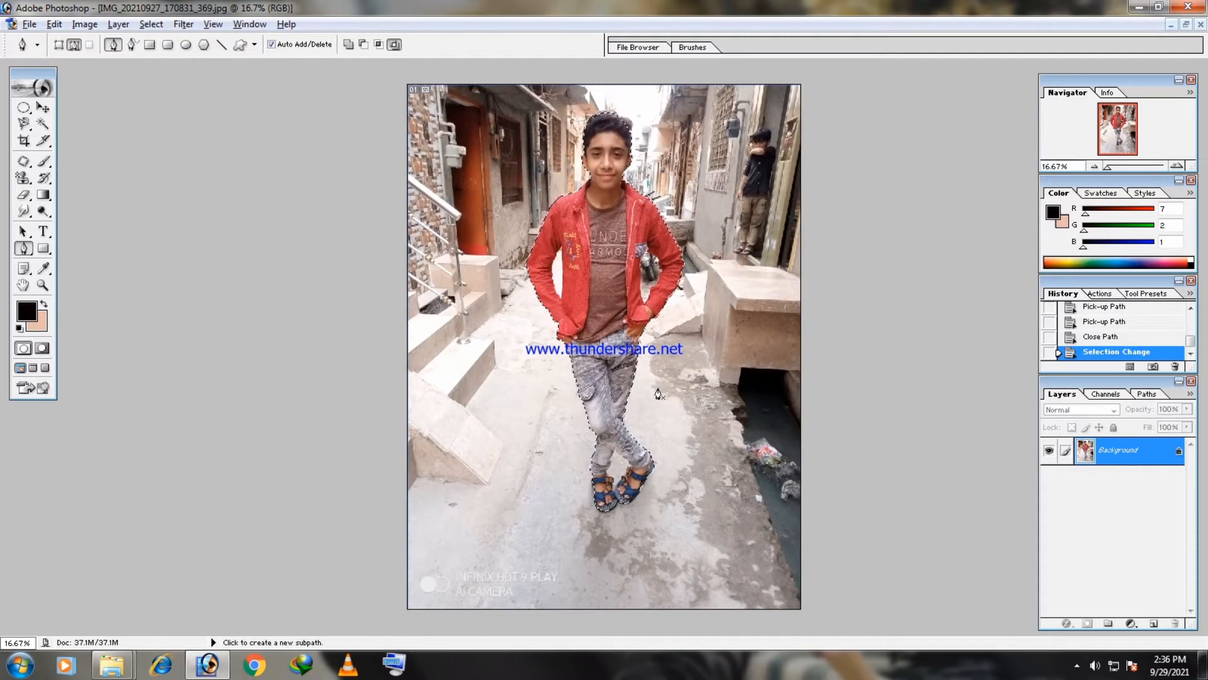
{"action": "key", "text": "ctrl+j"}
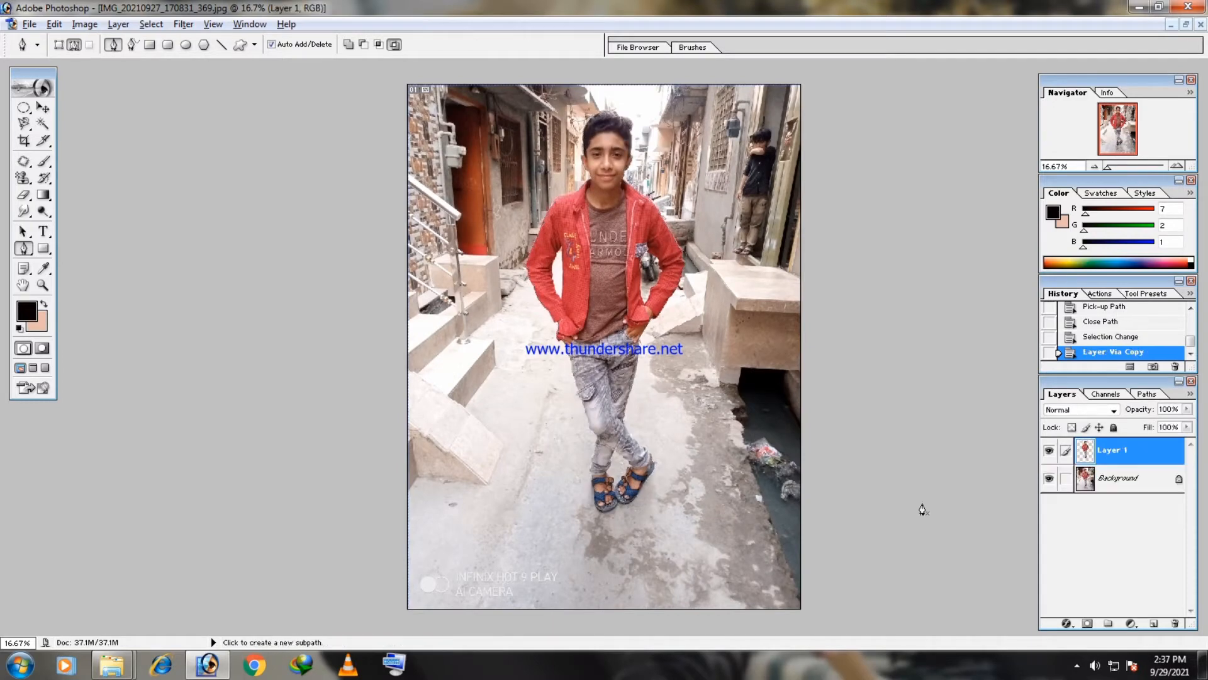
{"action": "left_click", "coordinate": [1049, 479]}
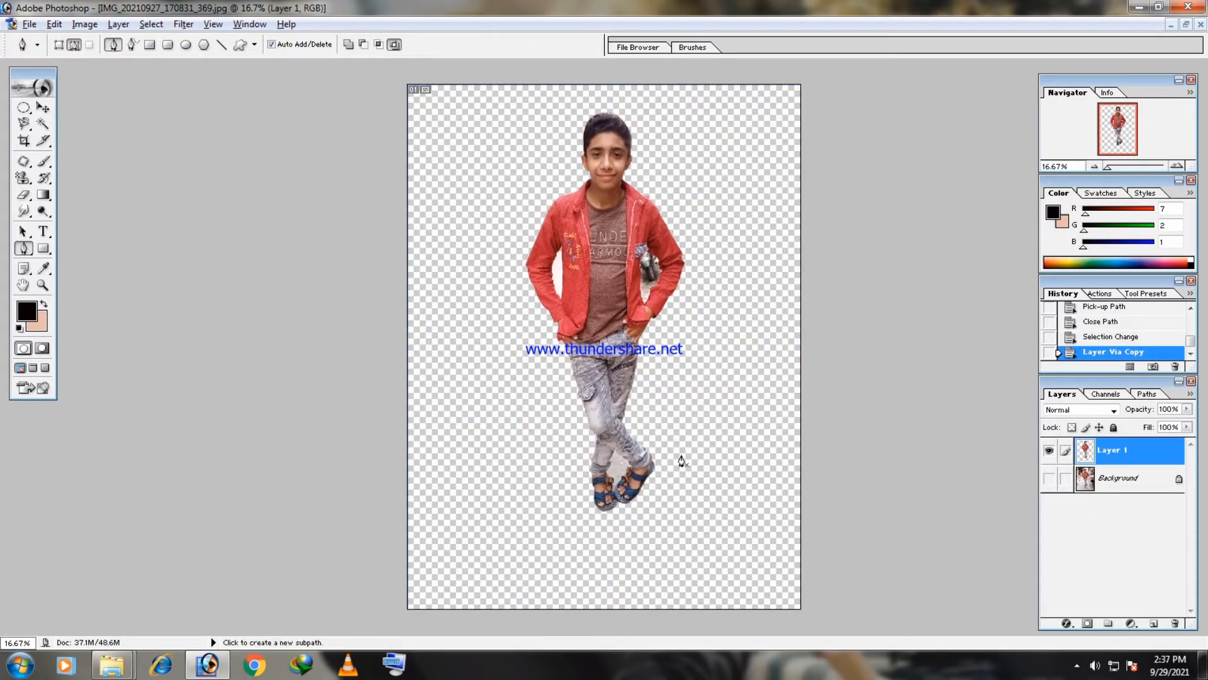
- Start a Pen tool path at the top of the gap between the lower legs, following the trouser edge down to the sandal buckle
{"action": "scroll", "coordinate": [638, 435], "scroll_direction": "down", "scroll_amount": 1}
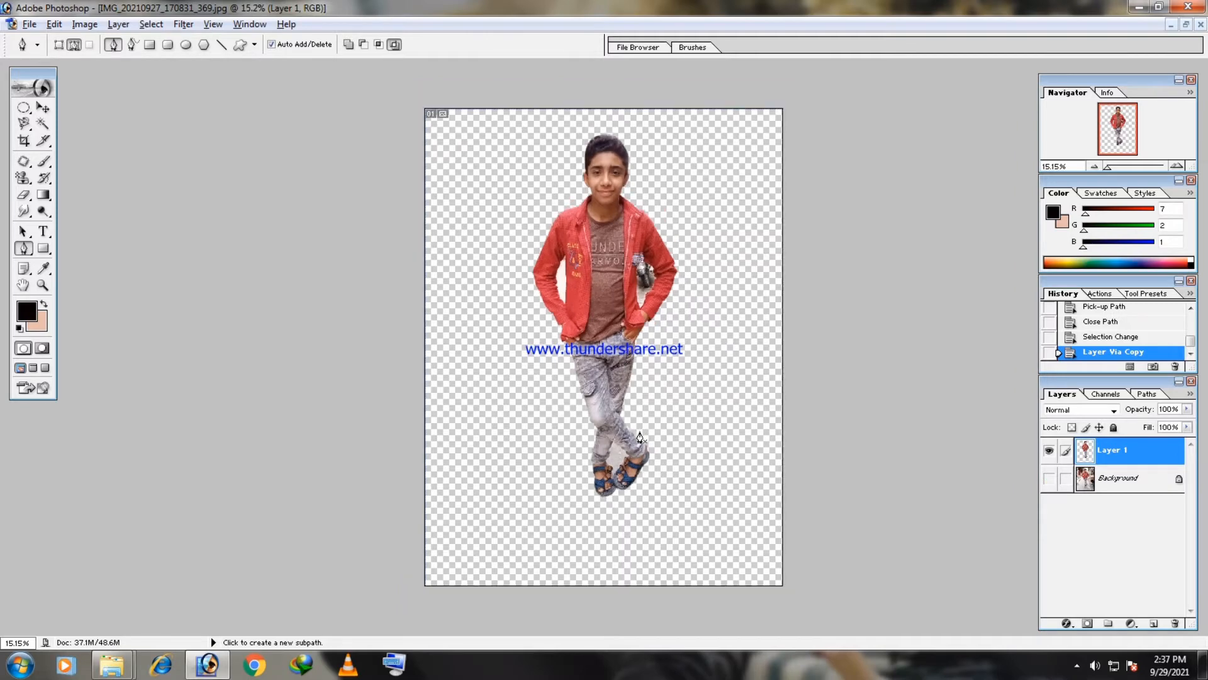
{"action": "scroll", "coordinate": [640, 436], "scroll_direction": "up", "scroll_amount": 2}
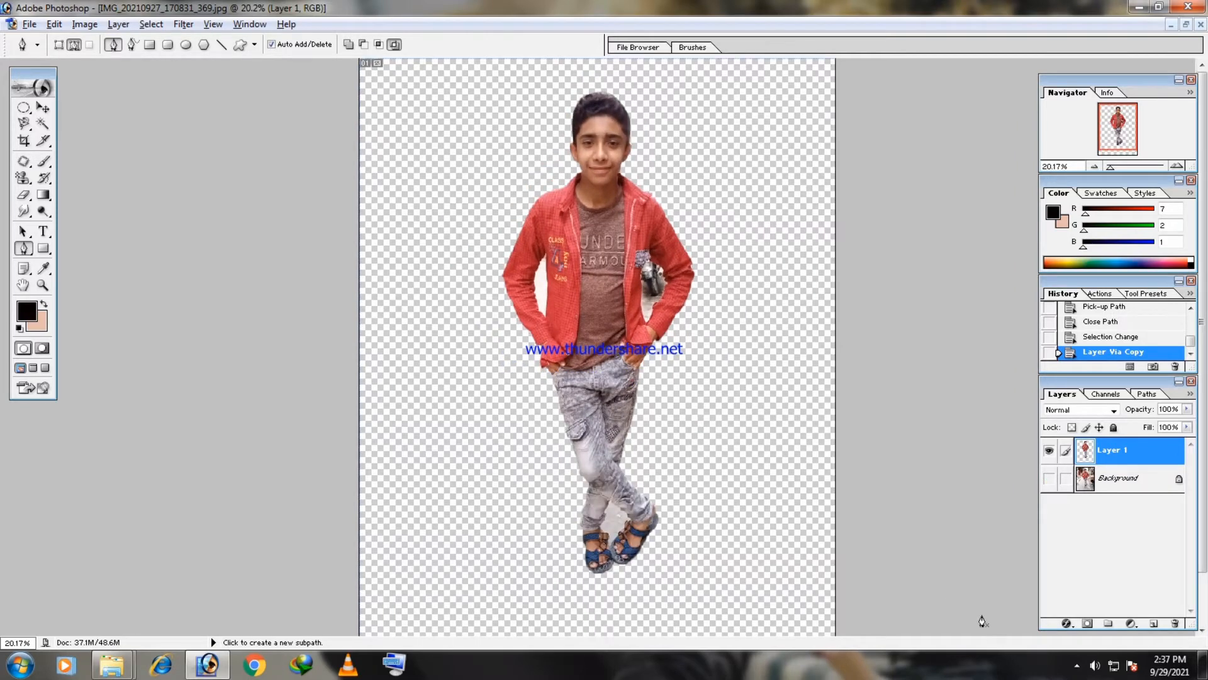
{"action": "scroll", "coordinate": [656, 439], "scroll_direction": "up", "scroll_amount": 3}
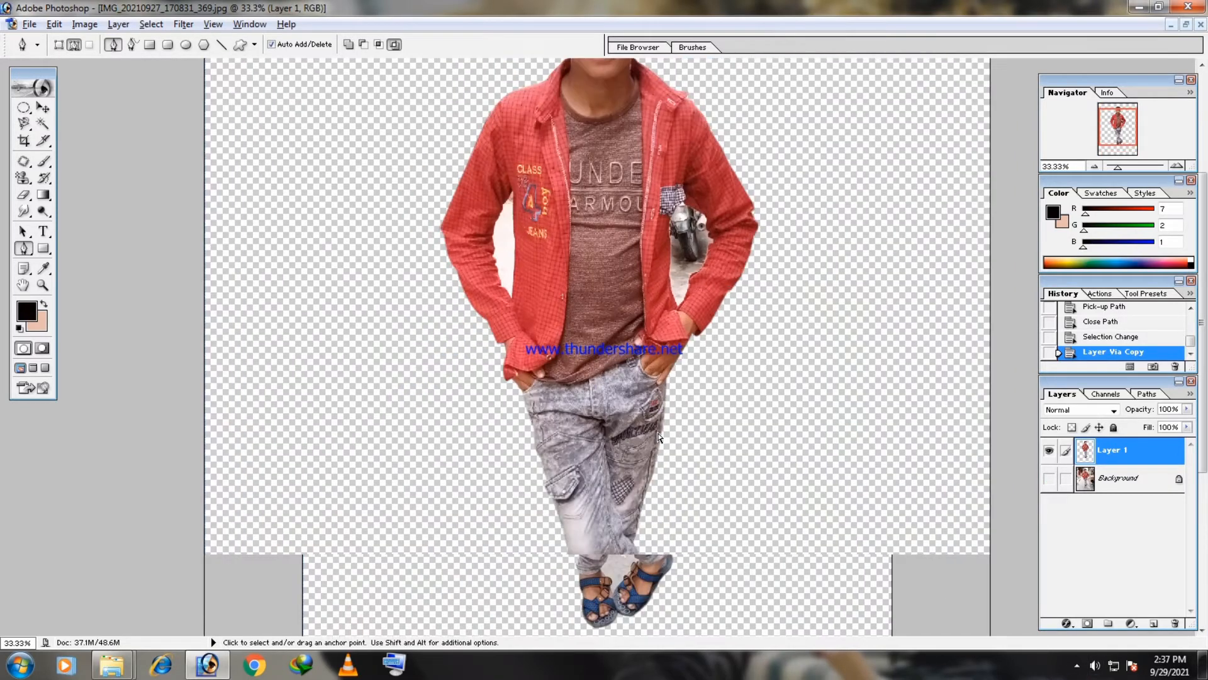
{"action": "scroll", "coordinate": [612, 442], "scroll_direction": "down", "scroll_amount": 5}
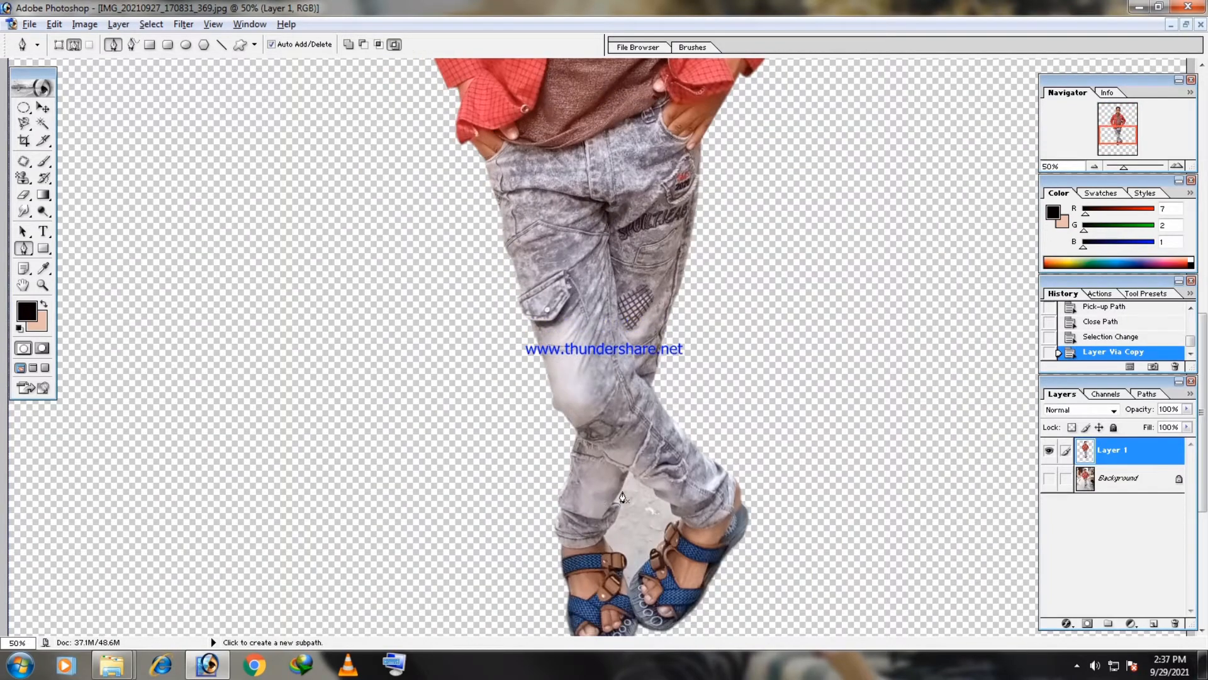
{"action": "scroll", "coordinate": [626, 484], "scroll_direction": "up", "scroll_amount": 2}
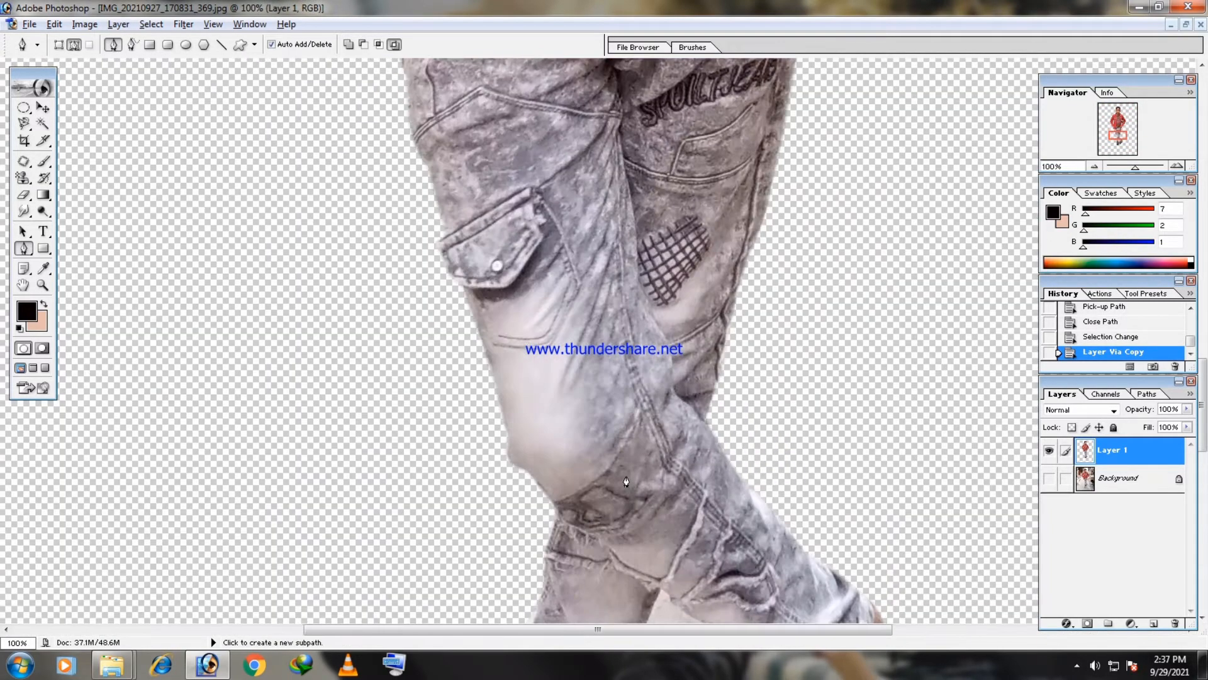
{"action": "scroll", "coordinate": [610, 504], "scroll_direction": "down", "scroll_amount": 3}
{"action": "scroll", "coordinate": [610, 503], "scroll_direction": "down", "scroll_amount": 3}
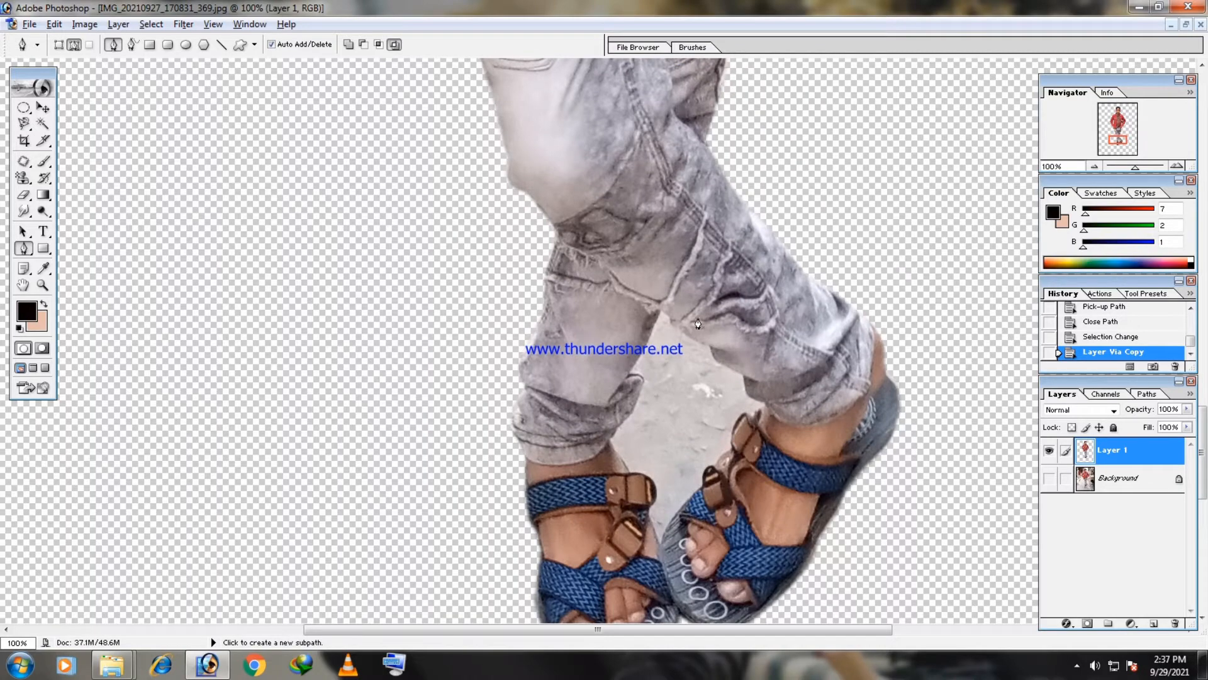
{"action": "left_click", "coordinate": [662, 311]}
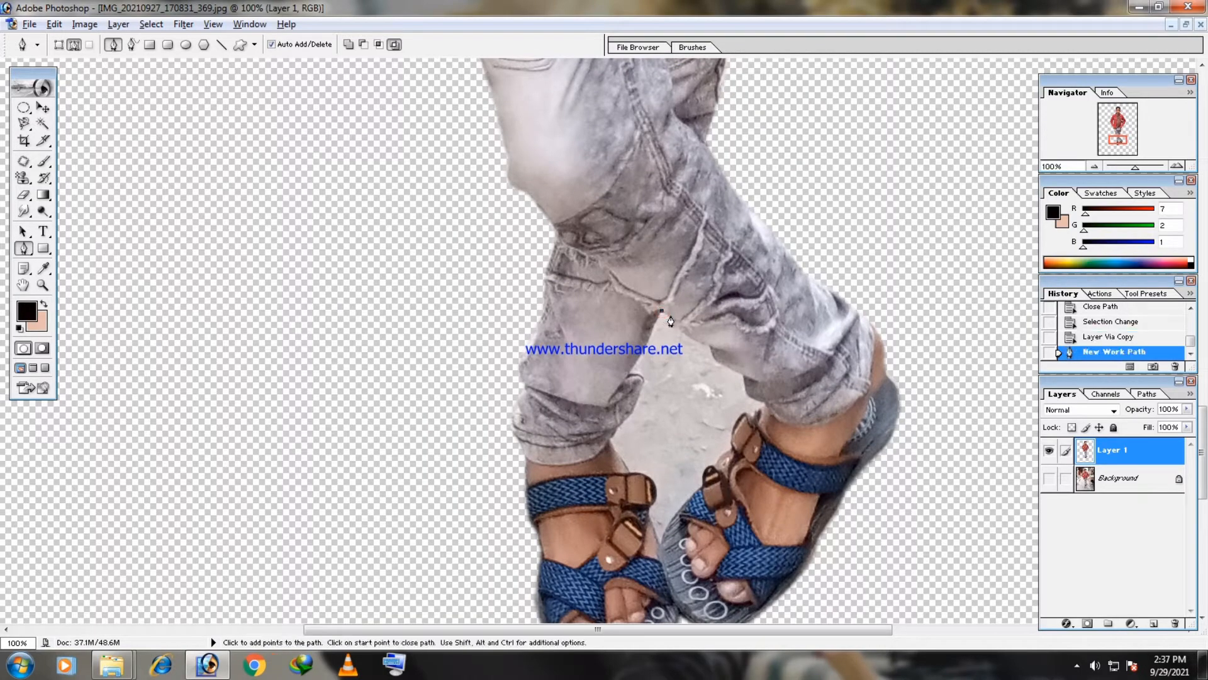
{"action": "left_click", "coordinate": [671, 315]}
{"action": "left_click_drag", "start_coordinate": [712, 348], "coordinate": [723, 352]}
{"action": "left_click", "coordinate": [711, 348], "text": "alt"}
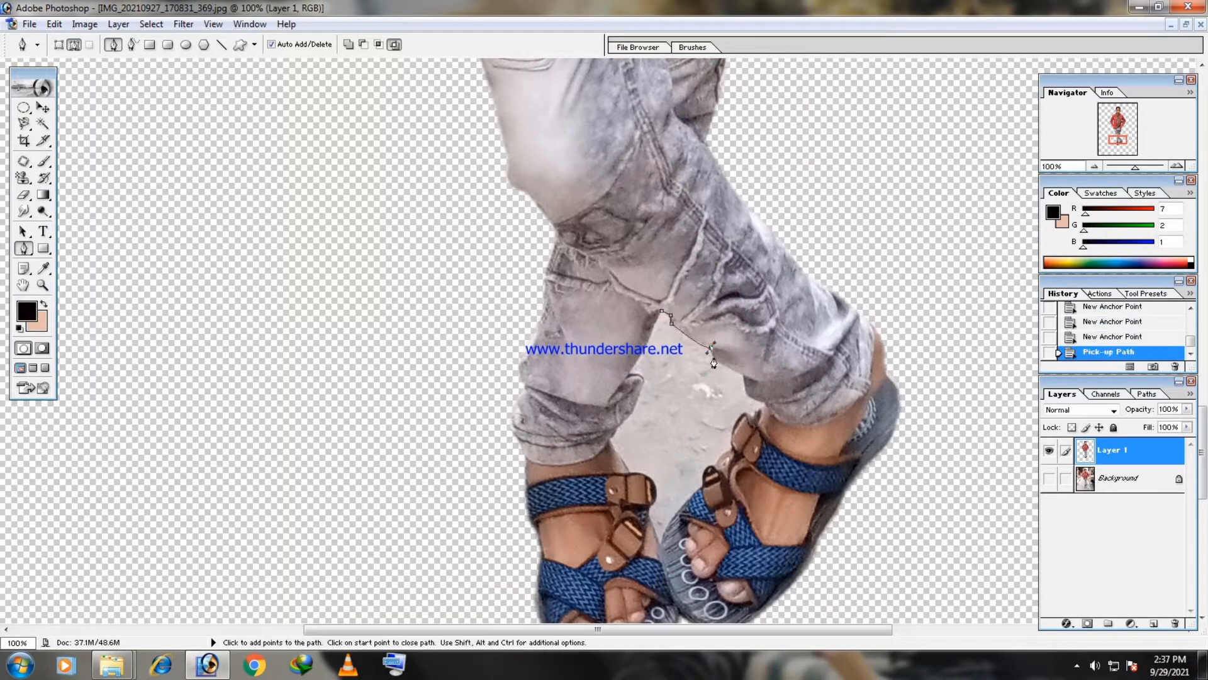
{"action": "left_click", "coordinate": [714, 357]}
{"action": "left_click", "coordinate": [743, 374]}
{"action": "left_click", "coordinate": [747, 393]}
{"action": "left_click", "coordinate": [765, 399]}
{"action": "left_click", "coordinate": [766, 406]}
{"action": "left_click_drag", "start_coordinate": [754, 413], "coordinate": [748, 414]}
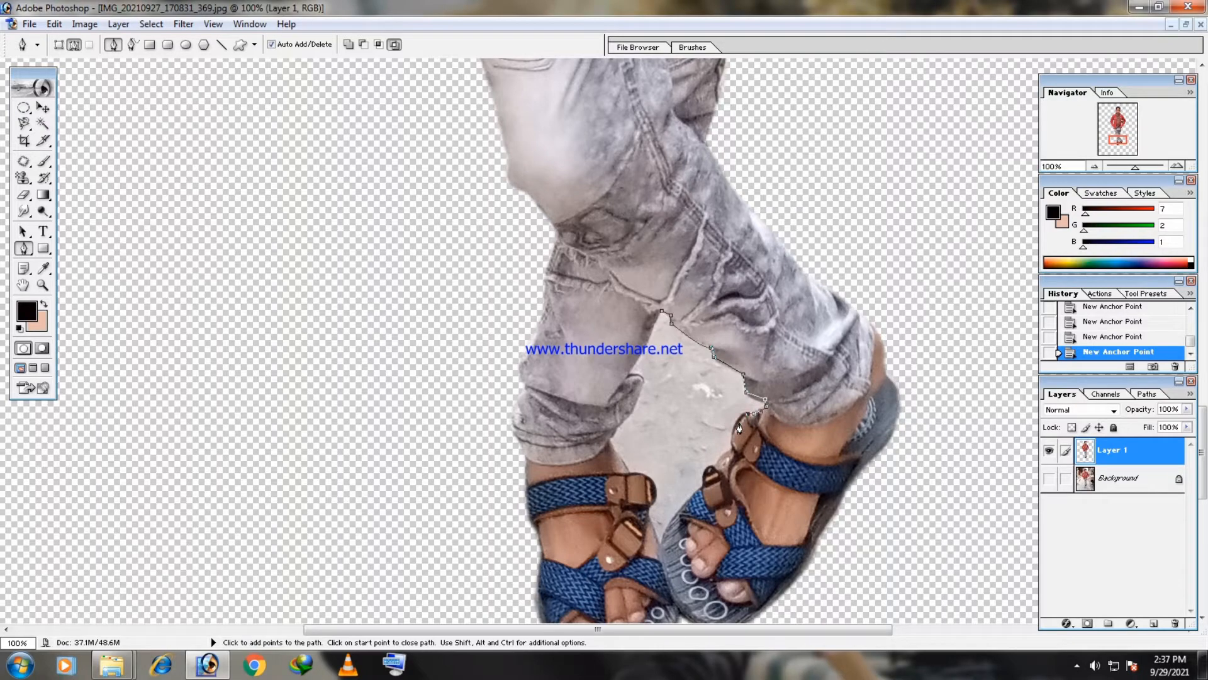
- Continue the path along both sandals and up the other trouser leg, closing it around the pavement patch
{"action": "left_click", "coordinate": [700, 485]}
{"action": "left_click", "coordinate": [695, 494]}
{"action": "left_click", "coordinate": [683, 506]}
{"action": "left_click", "coordinate": [668, 528]}
{"action": "left_click", "coordinate": [663, 541]}
{"action": "left_click", "coordinate": [648, 510]}
{"action": "left_click_drag", "start_coordinate": [647, 472], "coordinate": [629, 440]}
{"action": "left_click", "coordinate": [611, 440]}
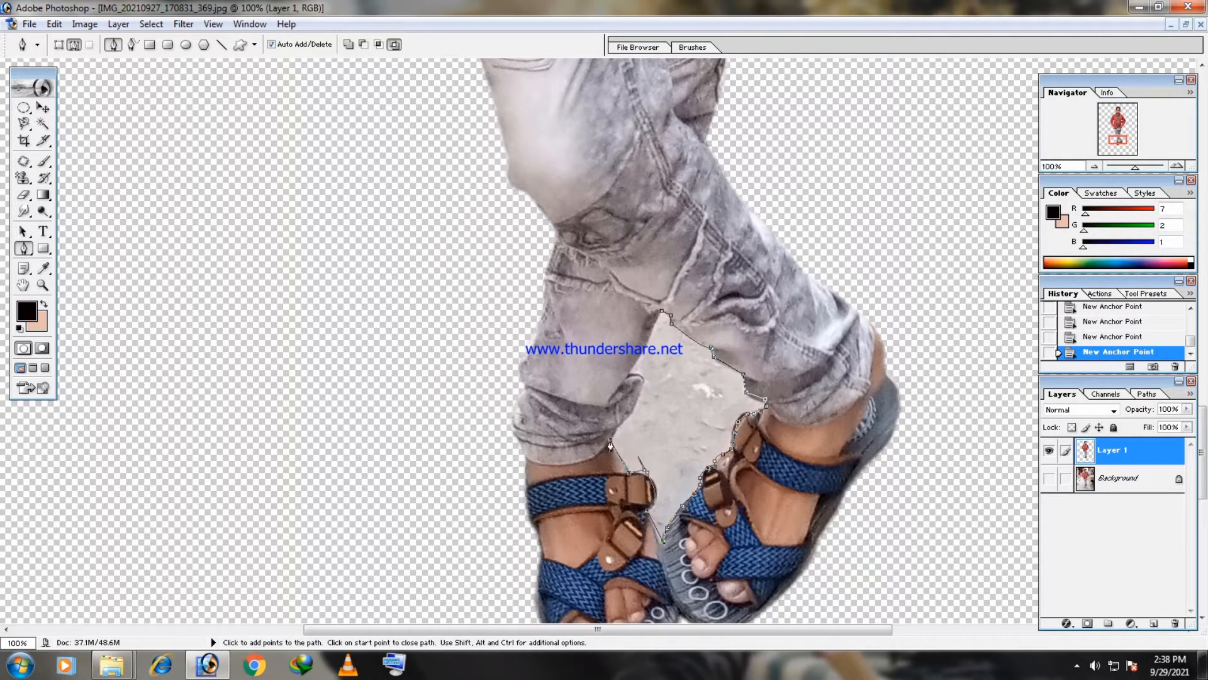
{"action": "left_click", "coordinate": [636, 377]}
{"action": "left_click", "coordinate": [661, 310]}
- Convert the path to a selection, delete the pavement patch between the legs and invert the selection
{"action": "key", "text": "ctrl+Return"}
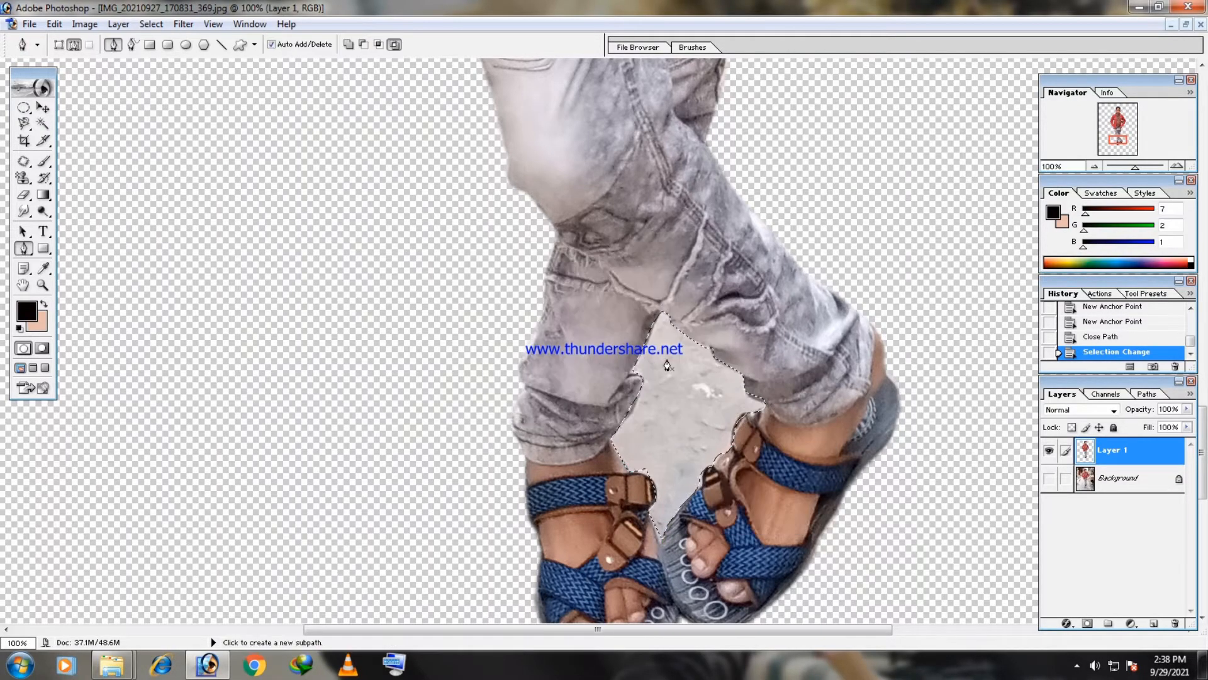
{"action": "key", "text": "ctrl+shift+i"}
{"action": "key", "text": "Delete"}
{"action": "key", "text": "Delete"}
{"action": "key", "text": "ctrl+alt+z"}
{"action": "key", "text": "ctrl+alt+z"}
- Start a path around the motorbike patch along the inner sleeve edge, undoing the last misplaced anchor points
{"action": "key", "text": "ctrl+minus"}
{"action": "key", "text": "ctrl+minus"}
{"action": "key", "text": "ctrl+minus"}
{"action": "key", "text": "ctrl+minus"}
{"action": "key", "text": "ctrl+minus"}
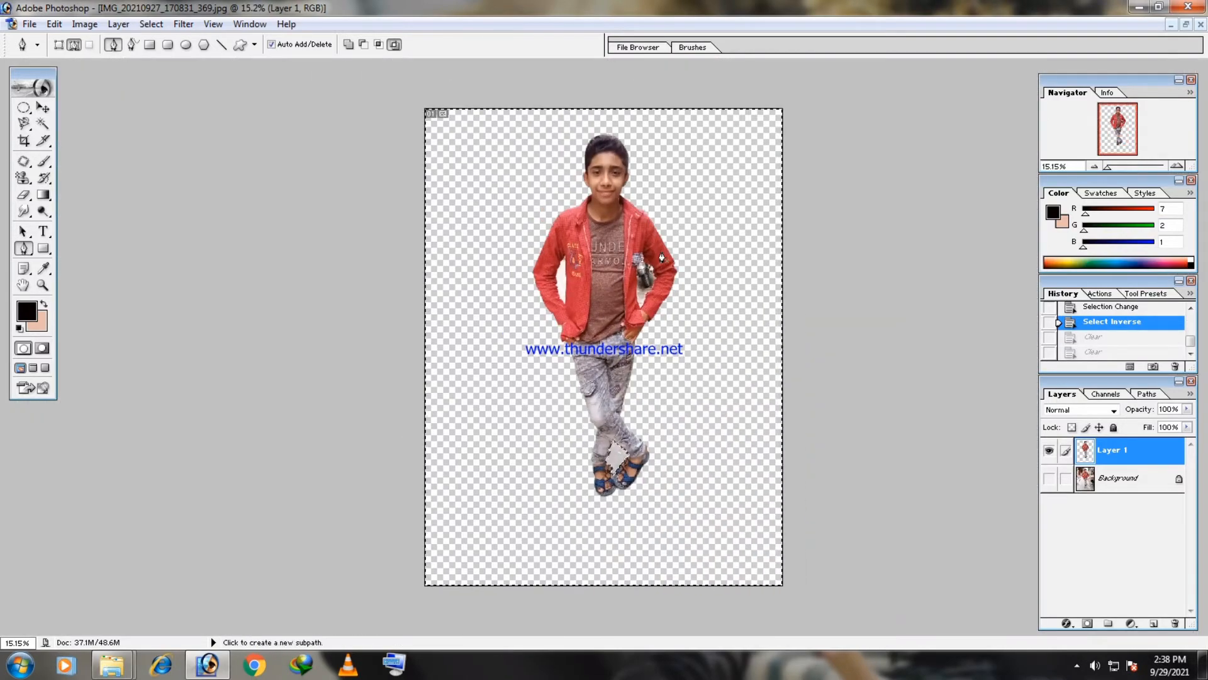
{"action": "key", "text": "ctrl+plus"}
{"action": "key", "text": "ctrl+plus"}
{"action": "key", "text": "ctrl+plus"}
{"action": "scroll", "coordinate": [728, 199], "scroll_direction": "up", "scroll_amount": 3}
{"action": "left_click", "coordinate": [725, 191]}
{"action": "left_click", "coordinate": [747, 206]}
{"action": "left_click", "coordinate": [762, 217]}
{"action": "left_click", "coordinate": [764, 241]}
{"action": "left_click", "coordinate": [770, 252]}
{"action": "left_click", "coordinate": [765, 267]}
{"action": "left_click", "coordinate": [761, 283]}
{"action": "key", "text": "ctrl+alt+z"}
{"action": "key", "text": "ctrl+alt+z"}
{"action": "key", "text": "ctrl+alt+z"}
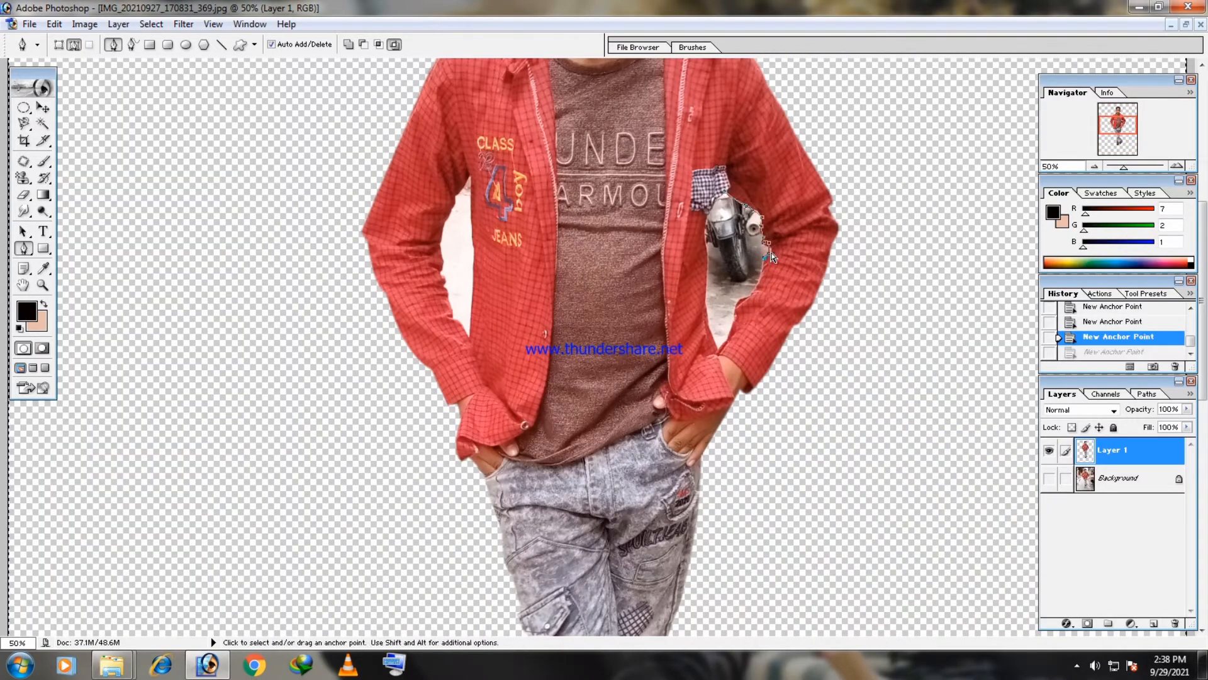
- Continue the path down the inner sleeve and back up the jacket edge, closing it around the motorbike patch
{"action": "left_click", "coordinate": [773, 253]}
{"action": "left_click", "coordinate": [764, 257]}
{"action": "left_click", "coordinate": [758, 290]}
{"action": "left_click", "coordinate": [739, 300]}
{"action": "left_click", "coordinate": [735, 323]}
{"action": "left_click", "coordinate": [720, 349]}
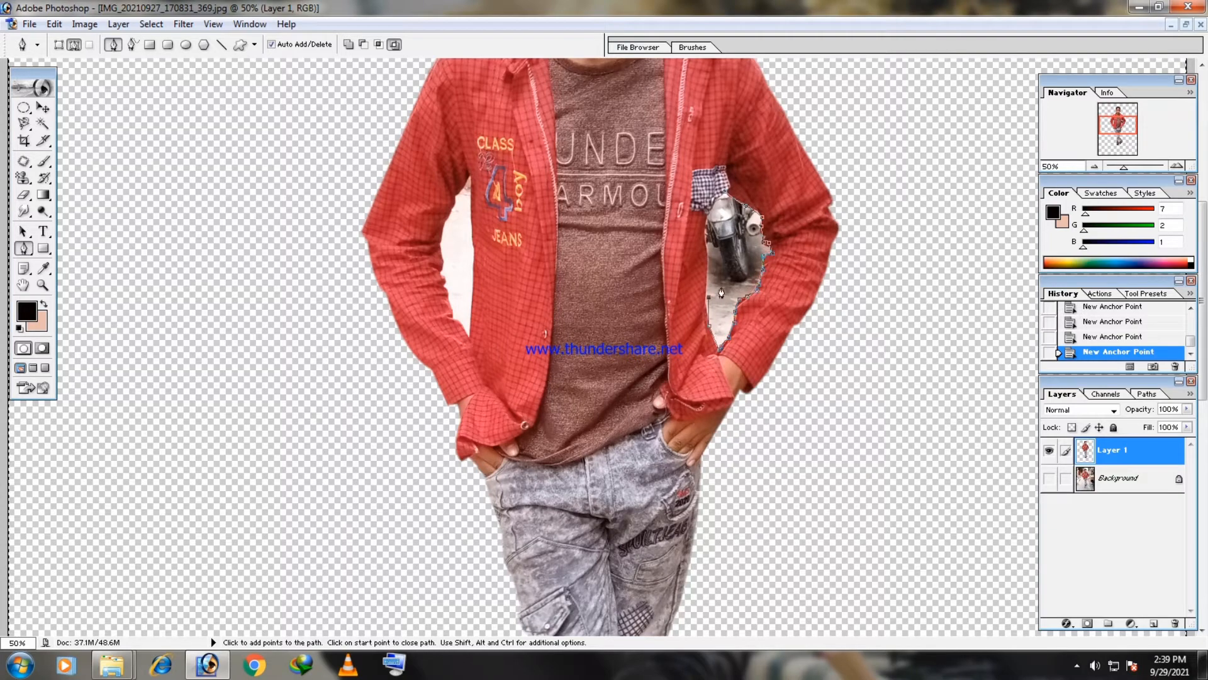
{"action": "left_click", "coordinate": [706, 291]}
{"action": "left_click", "coordinate": [707, 257]}
{"action": "left_click", "coordinate": [707, 219]}
{"action": "left_click", "coordinate": [717, 199]}
{"action": "left_click", "coordinate": [725, 192]}
- Convert the path to a selection, delete the motorbike patch beside the jacket and invert the selection
{"action": "right_click", "coordinate": [726, 193]}
{"action": "left_click", "coordinate": [749, 258]}
{"action": "left_click", "coordinate": [687, 269]}
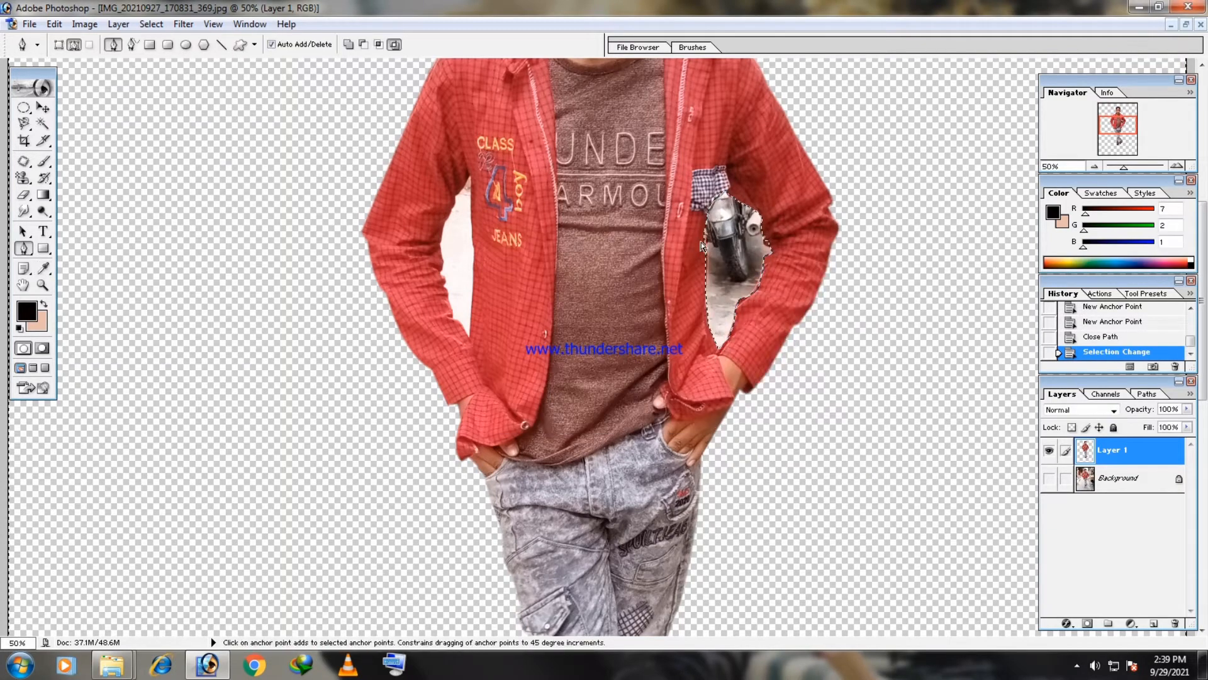
{"action": "key", "text": "ctrl+shift+i"}
{"action": "key", "text": "Delete"}
- Trace the inner sleeve edge of the remaining background gap beside the CLASS 4 embroidery with the Pen tool
{"action": "left_click", "coordinate": [470, 175]}
{"action": "left_click", "coordinate": [454, 193]}
{"action": "left_click", "coordinate": [442, 225]}
{"action": "left_click", "coordinate": [444, 259]}
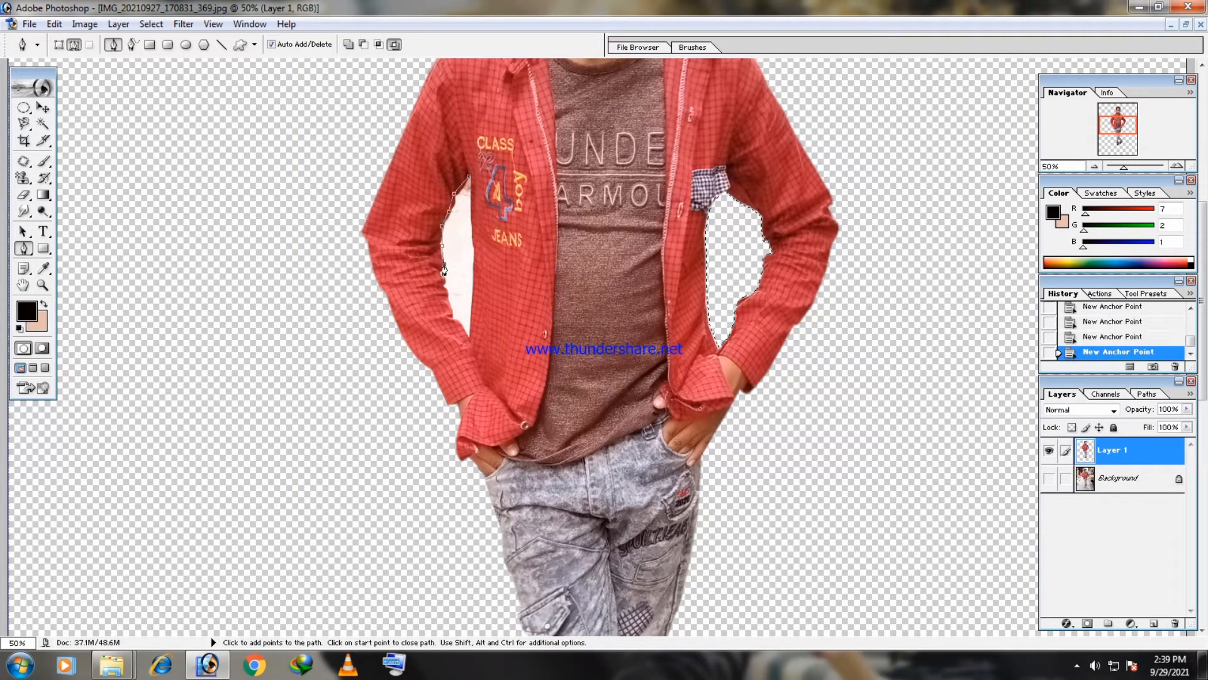
{"action": "left_click", "coordinate": [443, 272]}
{"action": "left_click", "coordinate": [448, 302]}
{"action": "left_click", "coordinate": [449, 312]}
{"action": "left_click", "coordinate": [459, 335]}
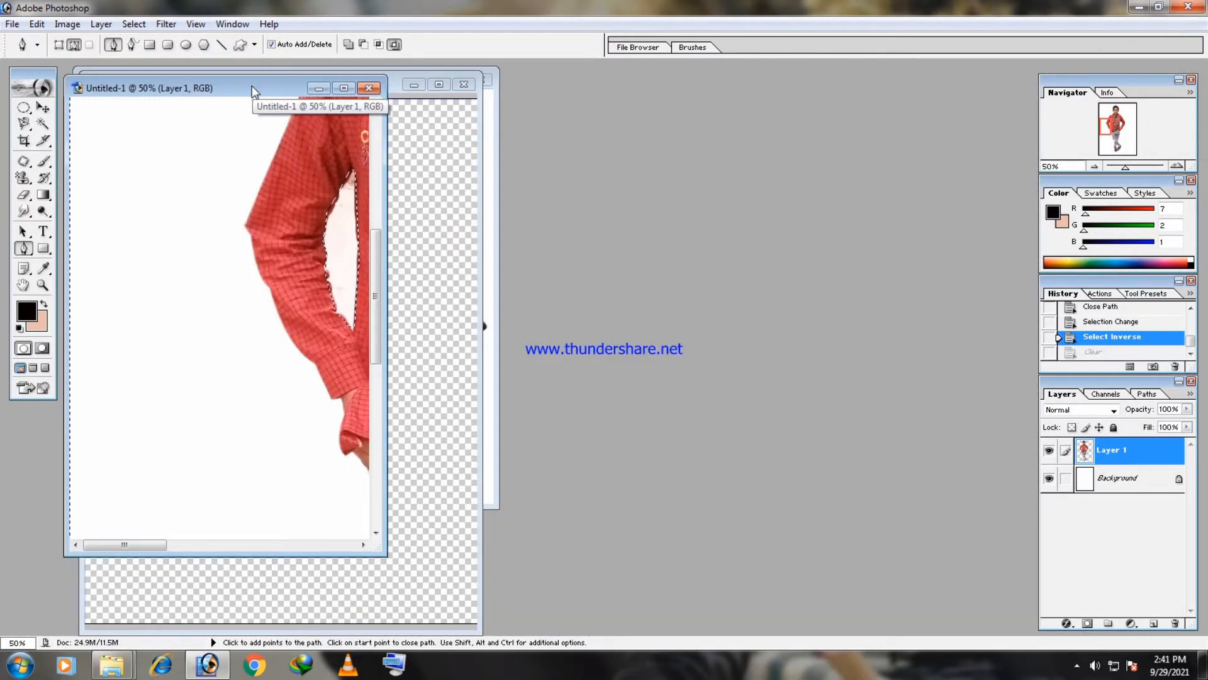
- Create a white A4 document in RGB Color and place its window beside Untitled-1
{"action": "key", "text": "ctrl+n"}
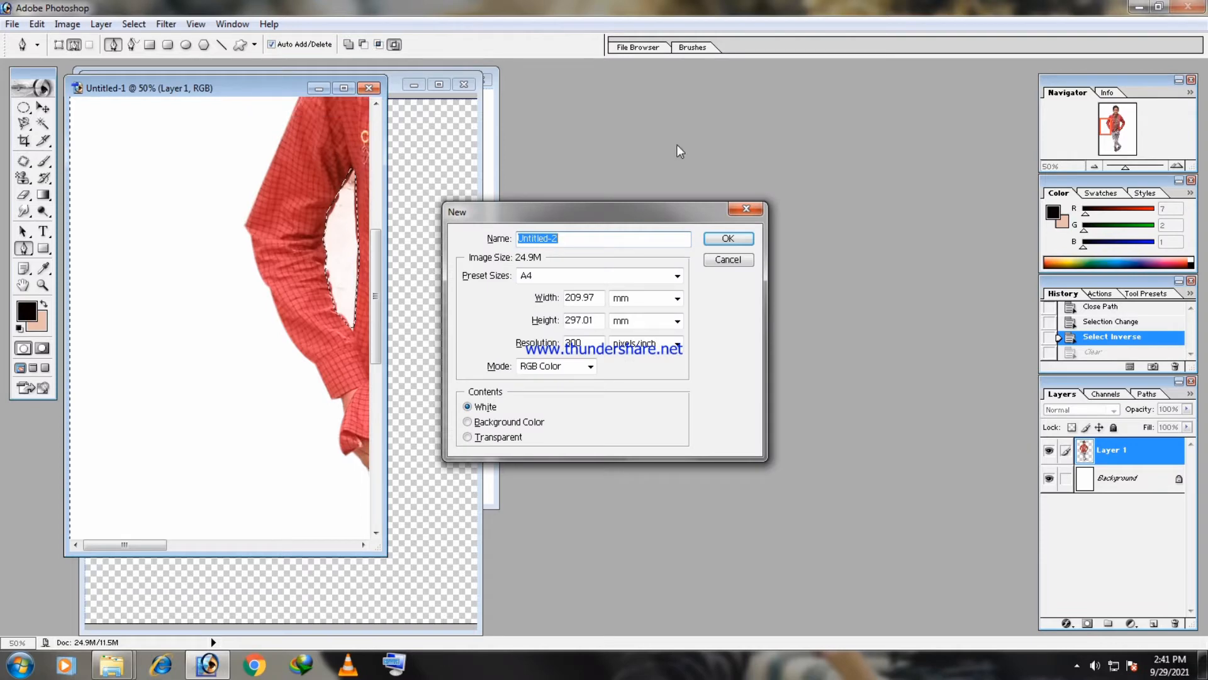
{"action": "left_click", "coordinate": [724, 239]}
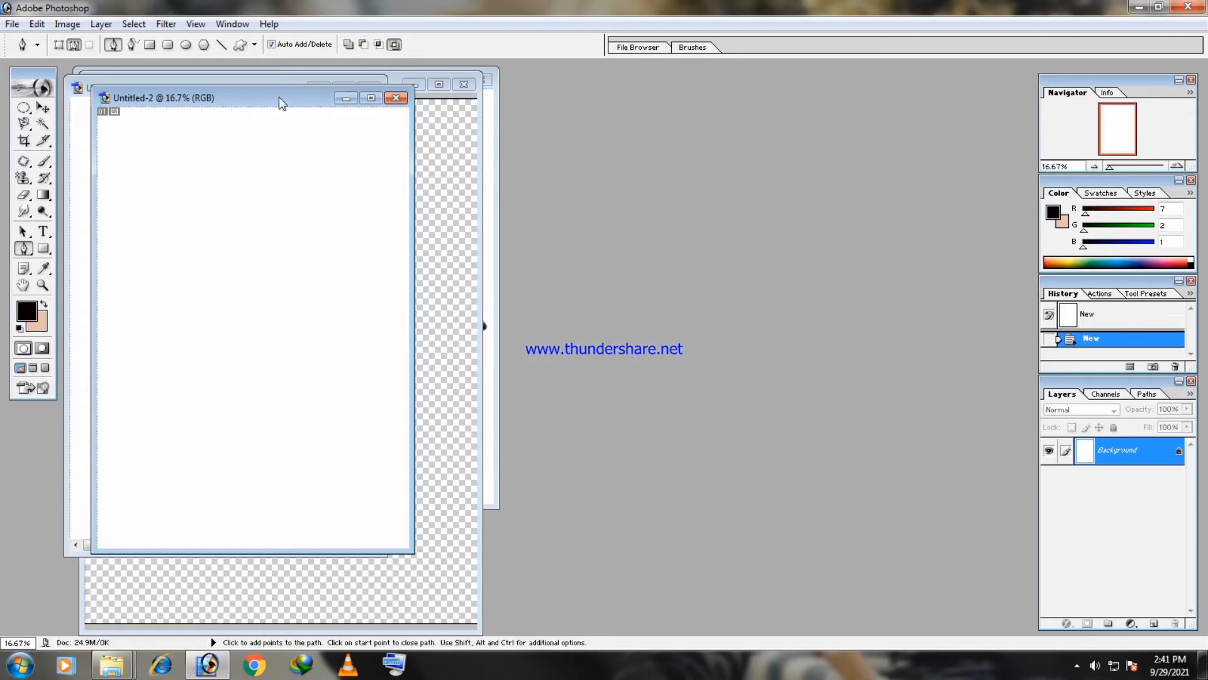
{"action": "left_click_drag", "start_coordinate": [281, 103], "coordinate": [669, 95]}
- Copy the boy cutout from Untitled-1 into the blank Untitled-2 document with the Move tool
{"action": "left_click", "coordinate": [221, 88]}
{"action": "key", "text": "v"}
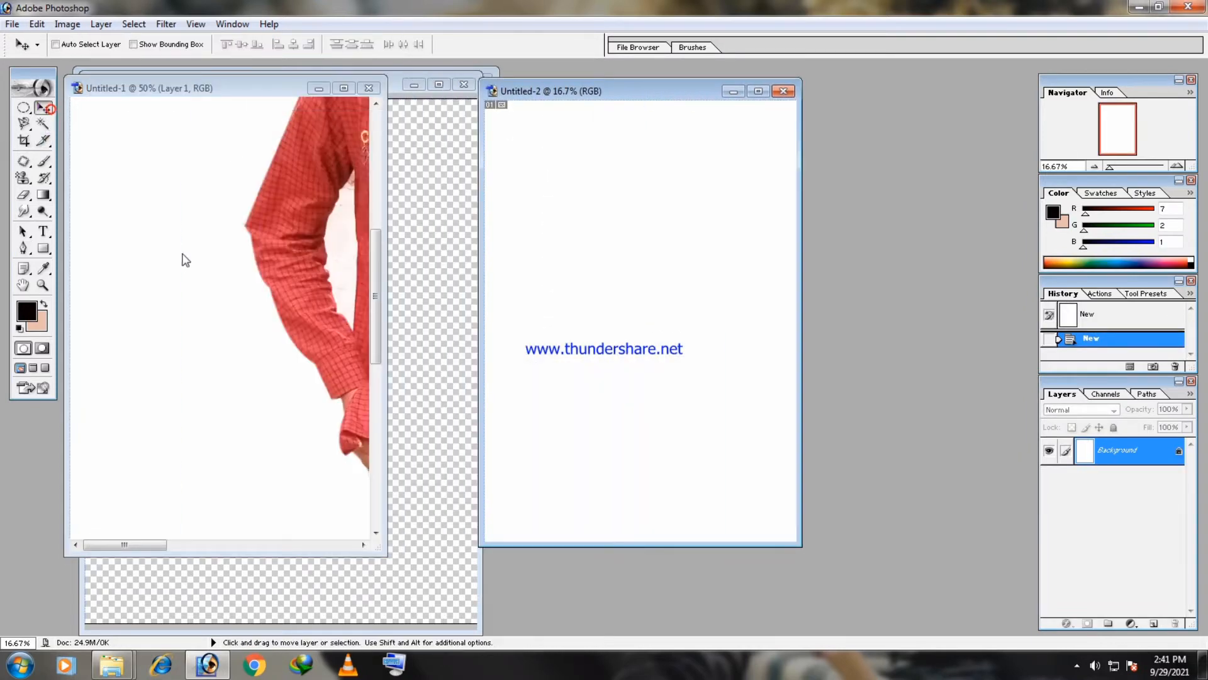
{"action": "left_click", "coordinate": [187, 263]}
{"action": "left_click_drag", "start_coordinate": [301, 263], "coordinate": [590, 299]}
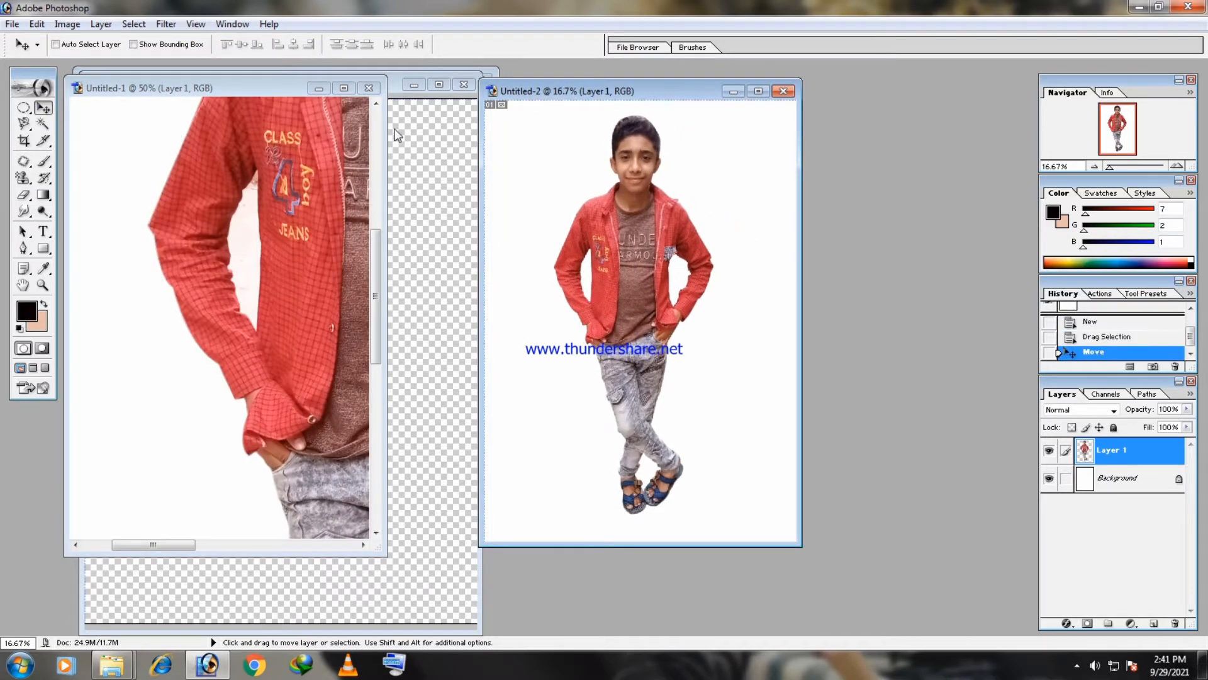
- Close Untitled-1 and the IMG_20210927_170831_369.jpg document without saving changes
{"action": "left_click", "coordinate": [369, 88]}
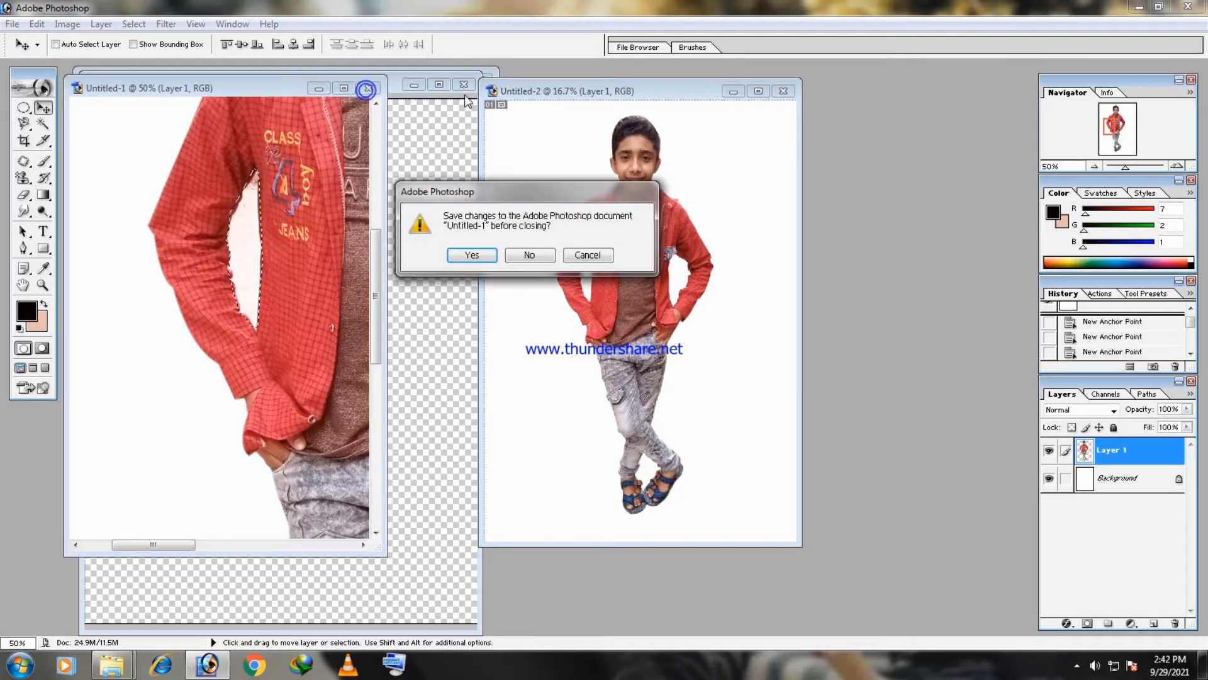
{"action": "left_click", "coordinate": [537, 256]}
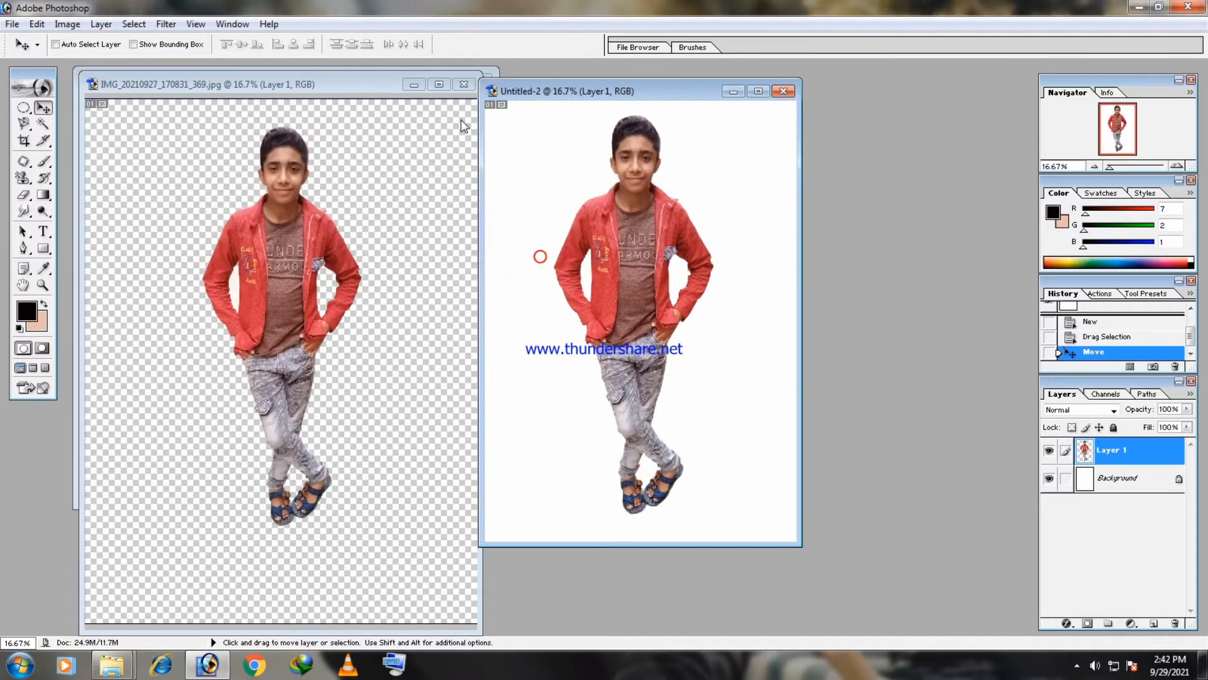
{"action": "left_click", "coordinate": [463, 85]}
{"action": "left_click", "coordinate": [532, 261]}
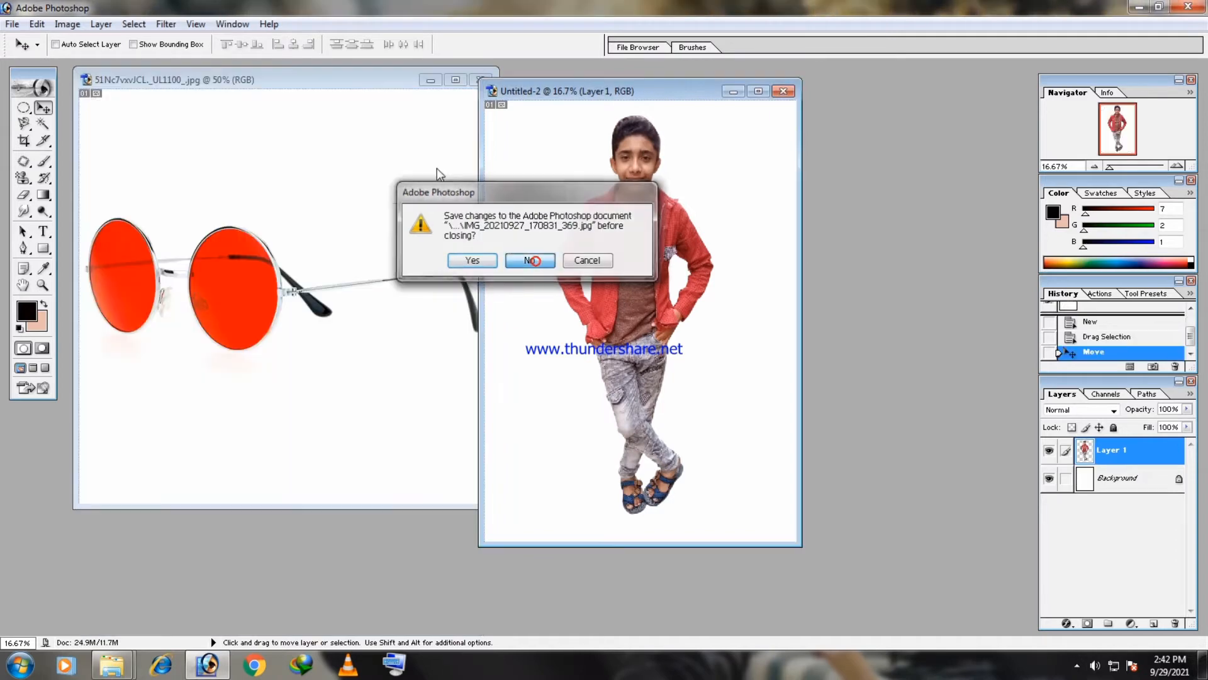
- Close the red sunglasses image and move the Untitled-2 window toward the middle of the workspace
{"action": "left_click", "coordinate": [345, 82]}
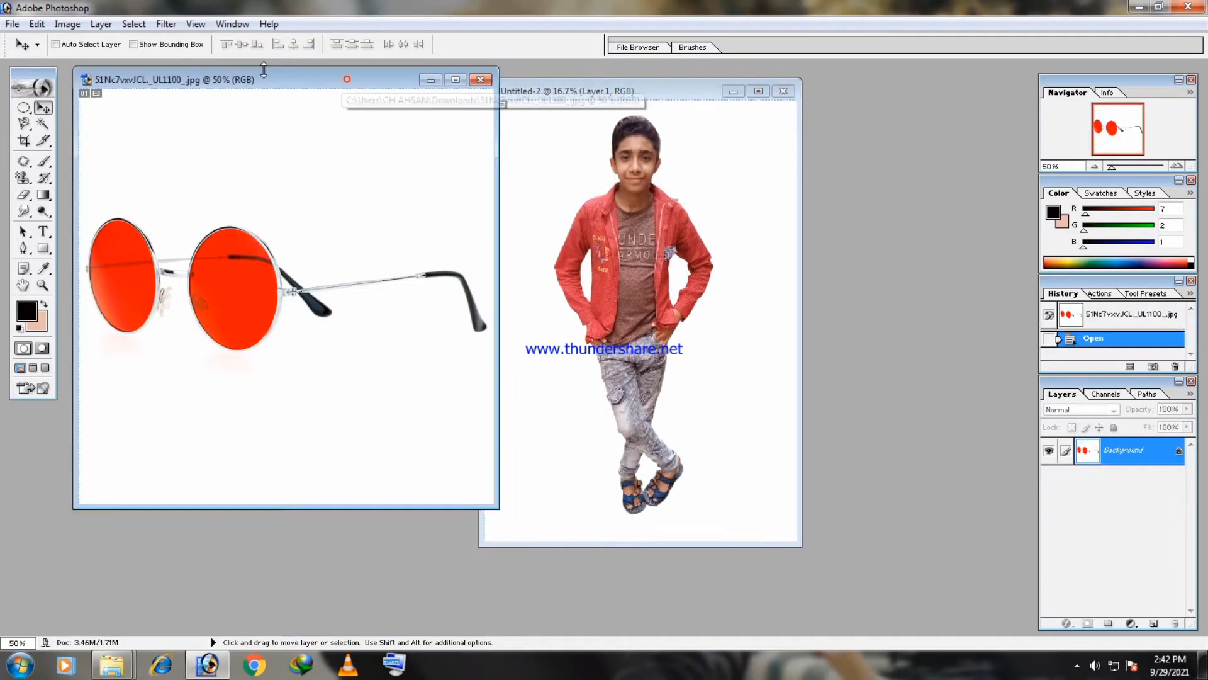
{"action": "left_click_drag", "start_coordinate": [321, 82], "coordinate": [245, 68]}
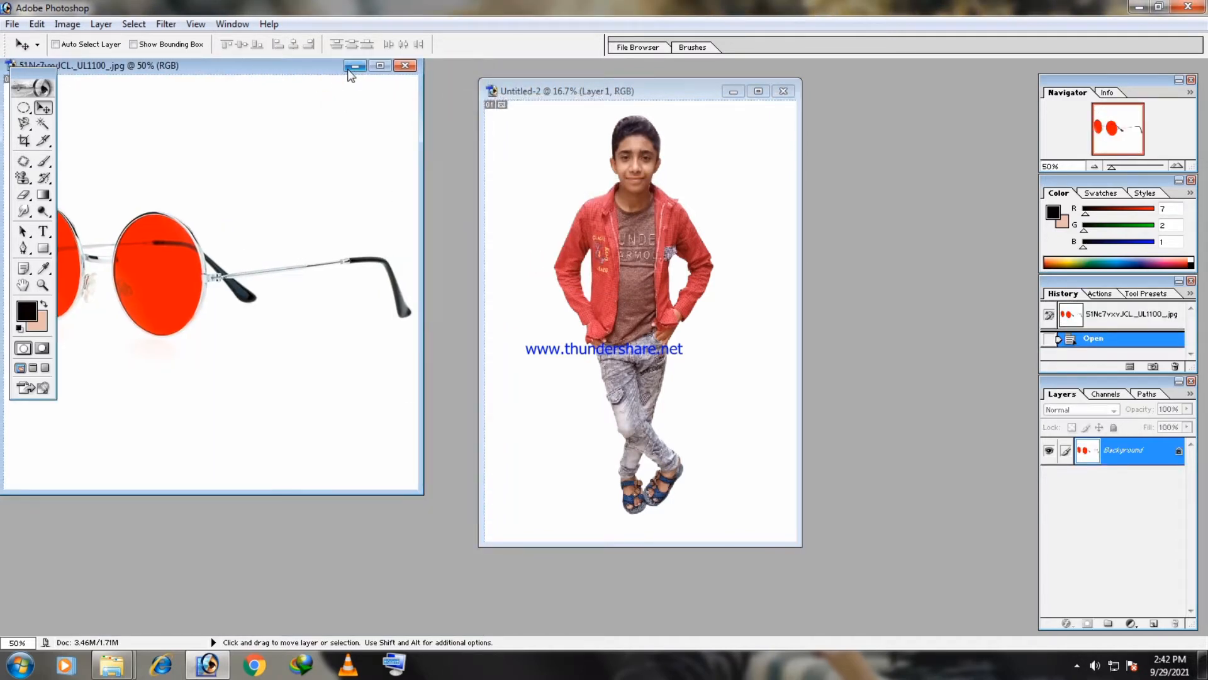
{"action": "left_click", "coordinate": [404, 65]}
{"action": "left_click_drag", "start_coordinate": [651, 85], "coordinate": [489, 109]}
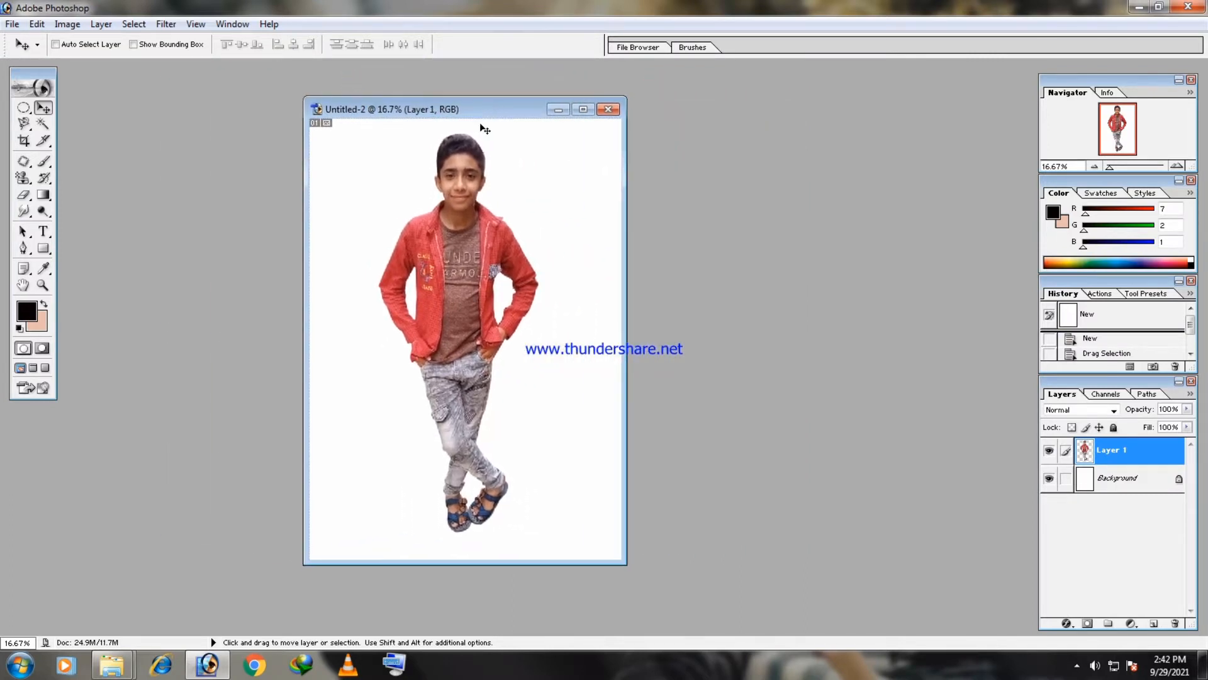
- Select the jacket half with the CLASS 4 embroidery, including its sleeve, using additive Magic Wand picks at tolerance 32
{"action": "left_click", "coordinate": [43, 123]}
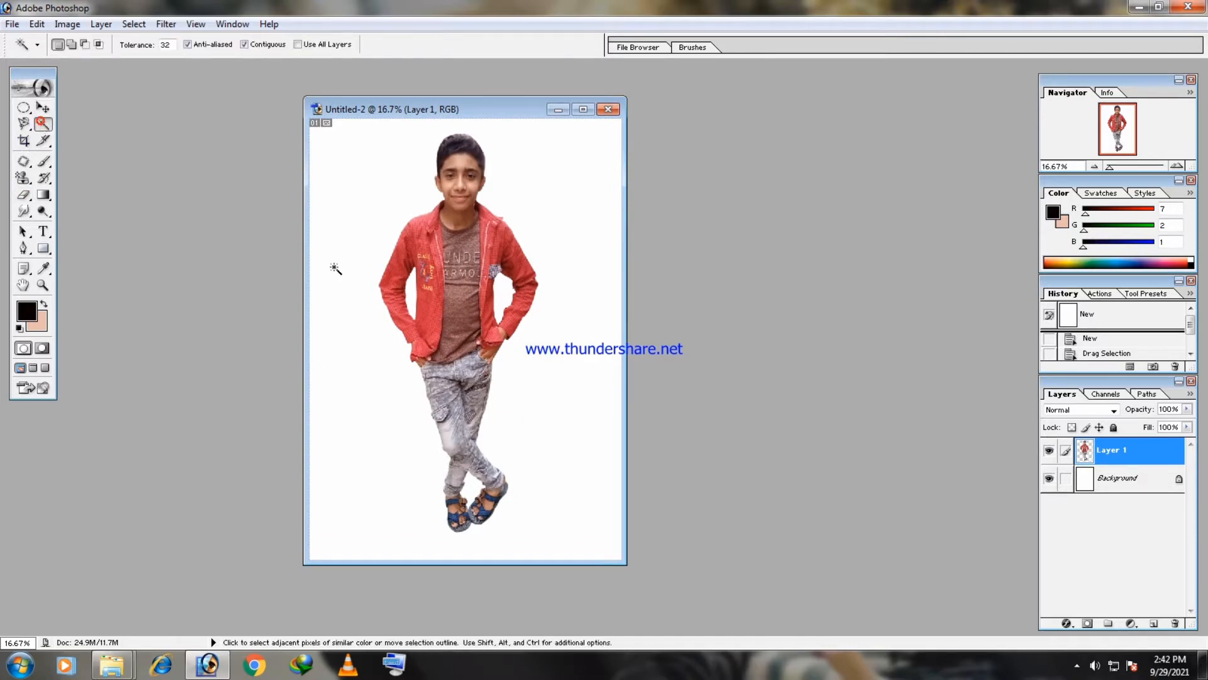
{"action": "left_click", "coordinate": [418, 271], "text": "shift"}
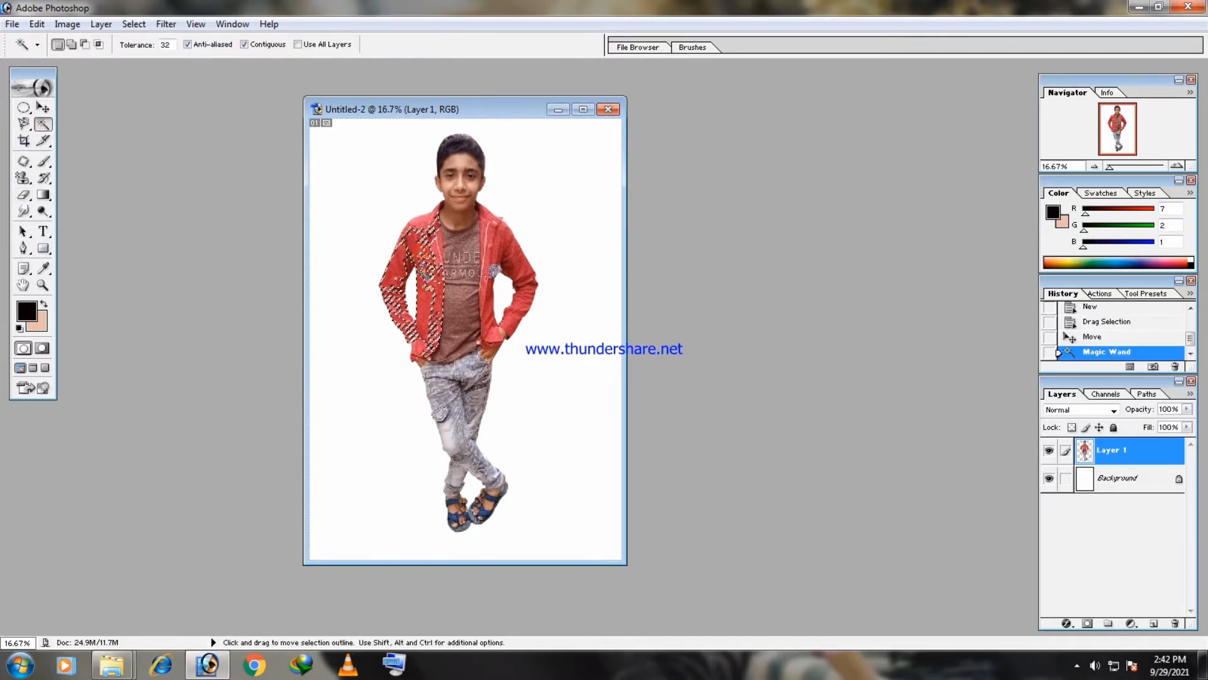
{"action": "left_click", "coordinate": [434, 299], "text": "shift"}
{"action": "left_click", "coordinate": [430, 249], "text": "shift"}
{"action": "left_click", "coordinate": [413, 250], "text": "shift"}
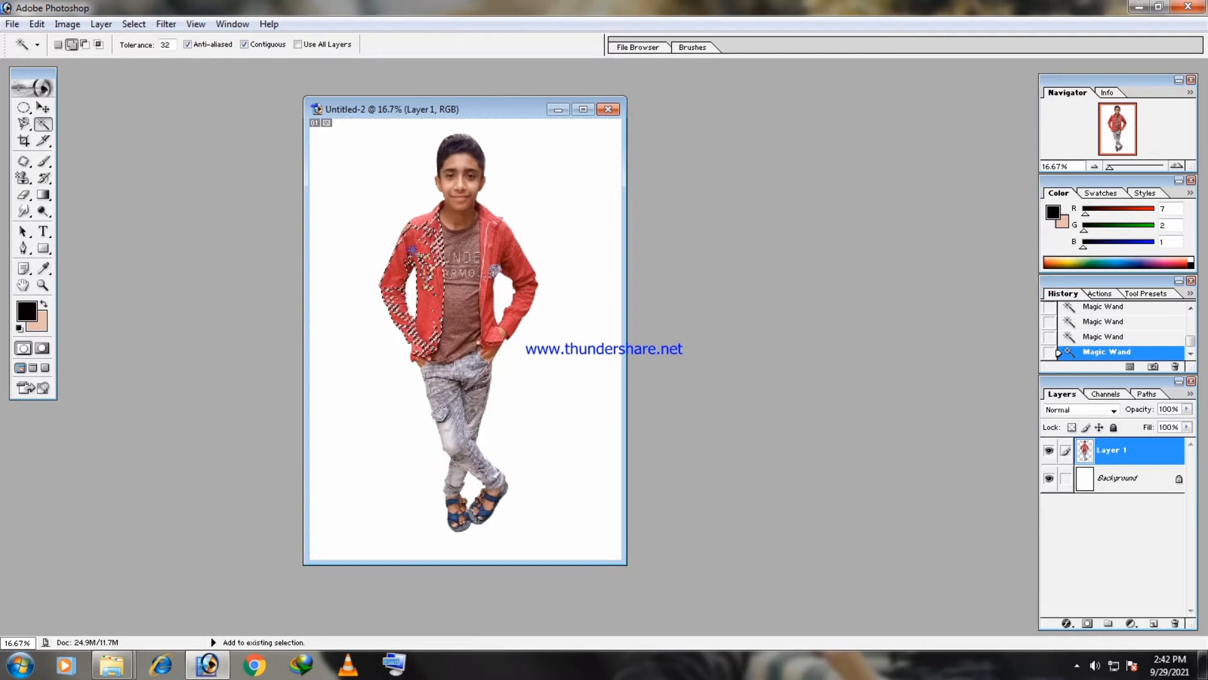
{"action": "left_click", "coordinate": [420, 231], "text": "shift"}
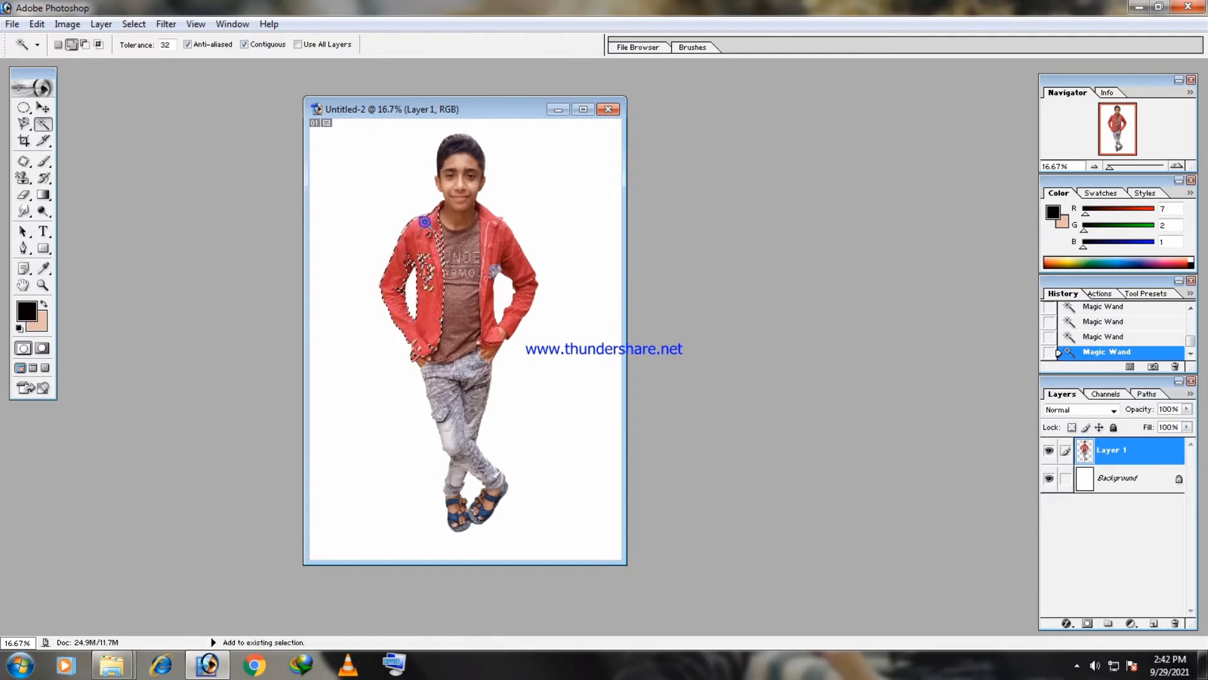
{"action": "left_click", "coordinate": [423, 270], "text": "shift"}
{"action": "left_click", "coordinate": [428, 282], "text": "shift"}
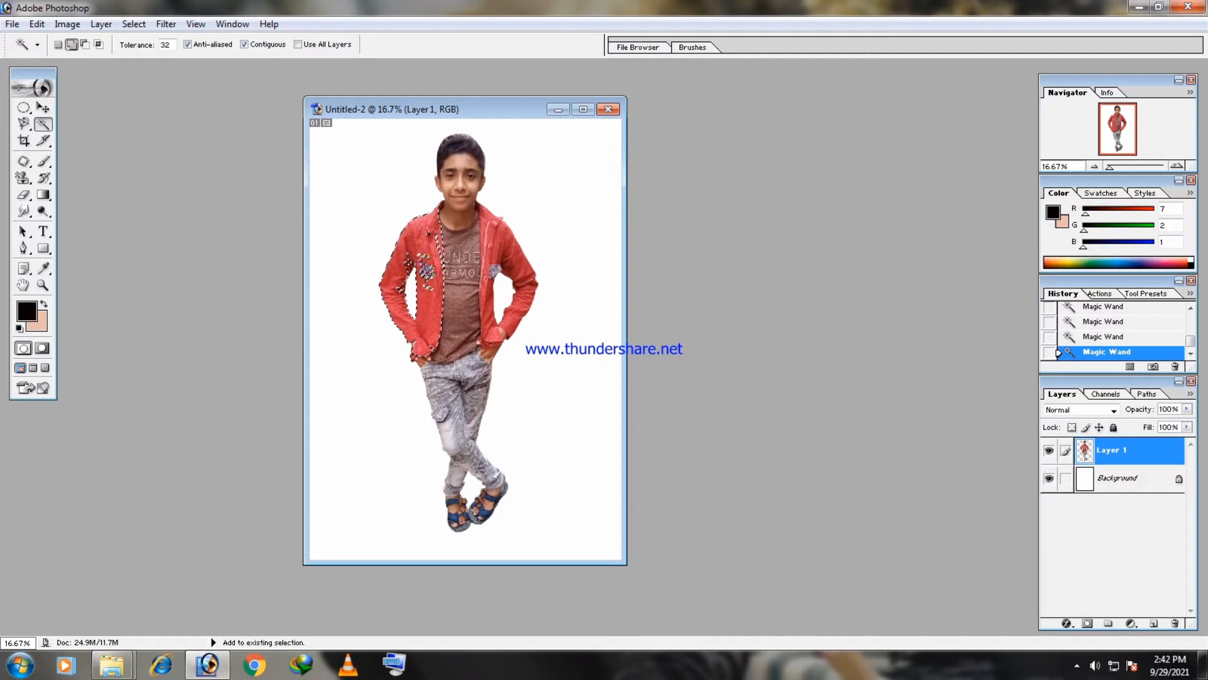
{"action": "left_click", "coordinate": [425, 272], "text": "shift"}
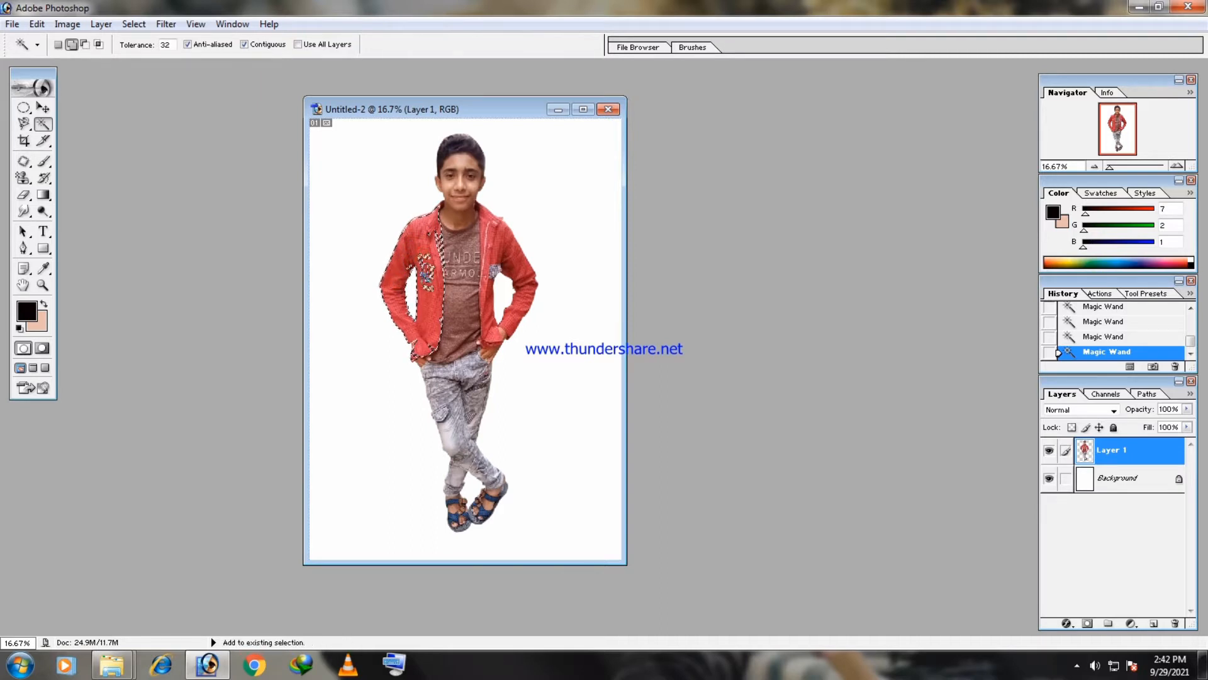
{"action": "left_click", "coordinate": [430, 273], "text": "shift"}
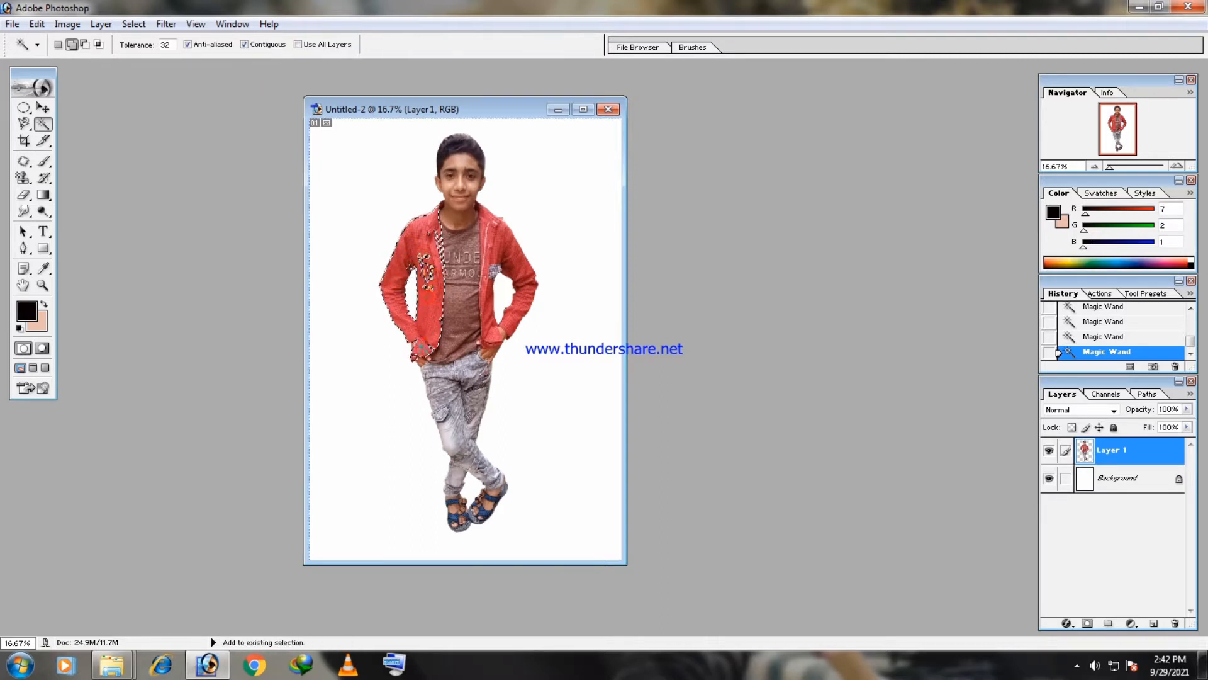
{"action": "left_click", "coordinate": [416, 339], "text": "shift"}
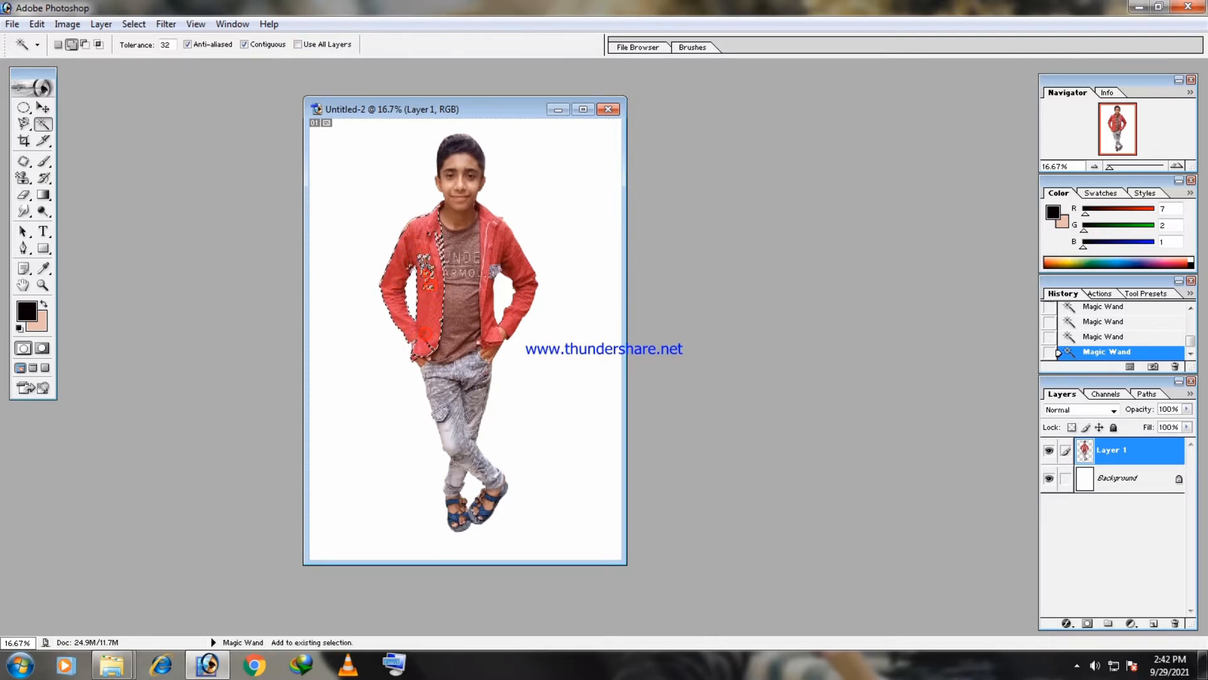
{"action": "left_click", "coordinate": [423, 258], "text": "shift"}
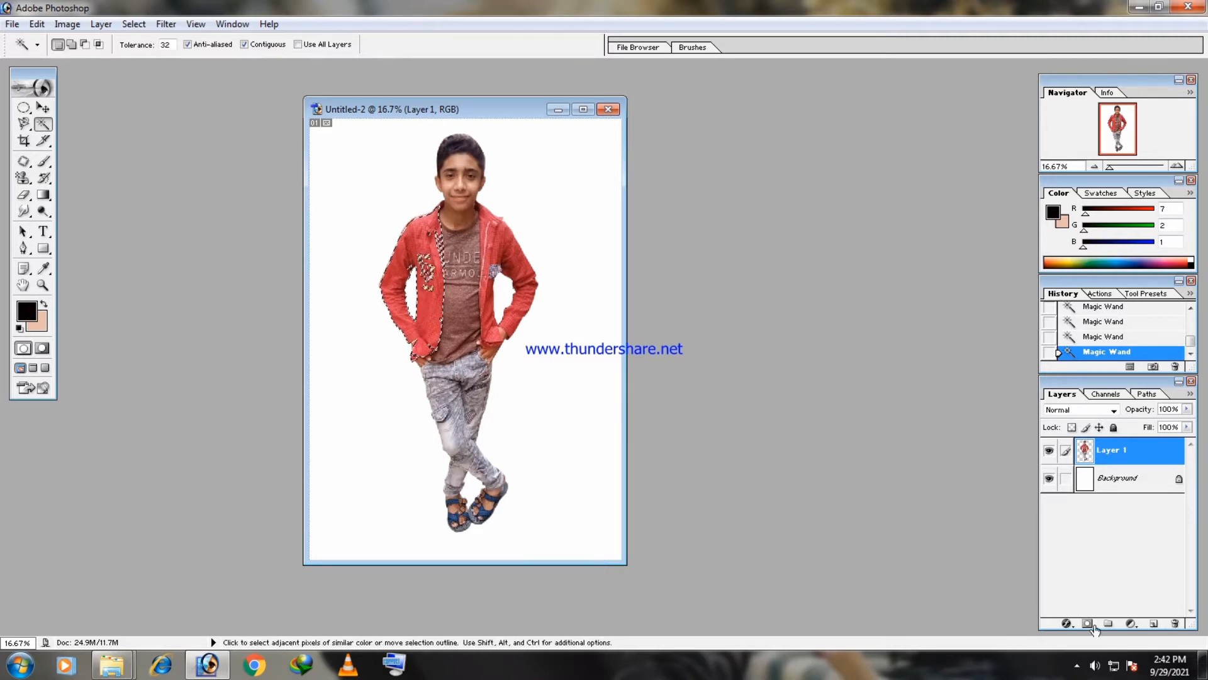
- Add a Selective Color adjustment layer for the selected jacket half with Reds at Cyan -86, Magenta +41, Yellow +30 and Black +100
{"action": "left_click", "coordinate": [1131, 622]}
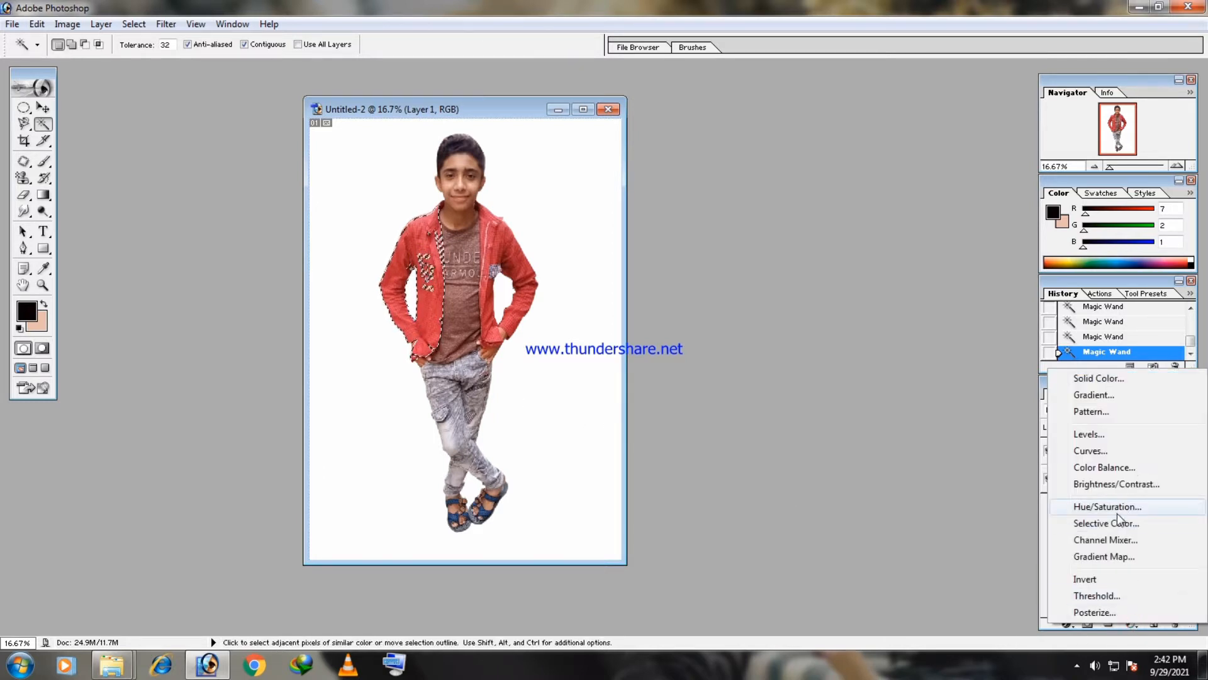
{"action": "left_click", "coordinate": [1113, 522]}
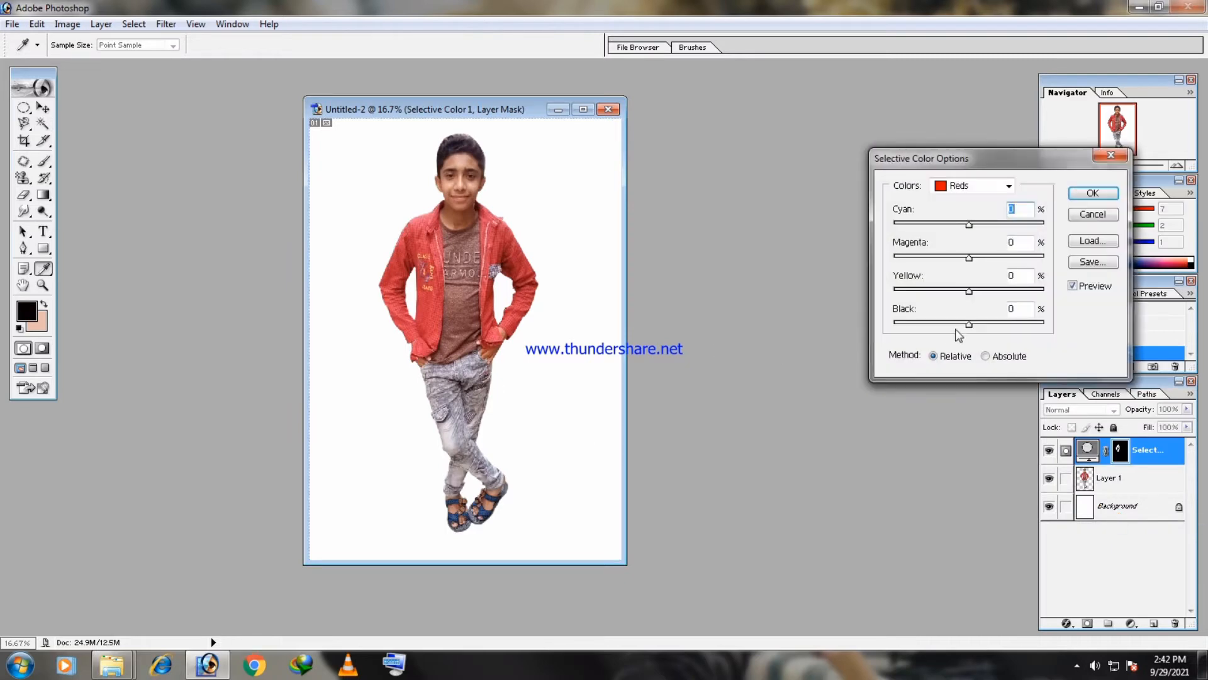
{"action": "left_click_drag", "start_coordinate": [973, 325], "coordinate": [1095, 323]}
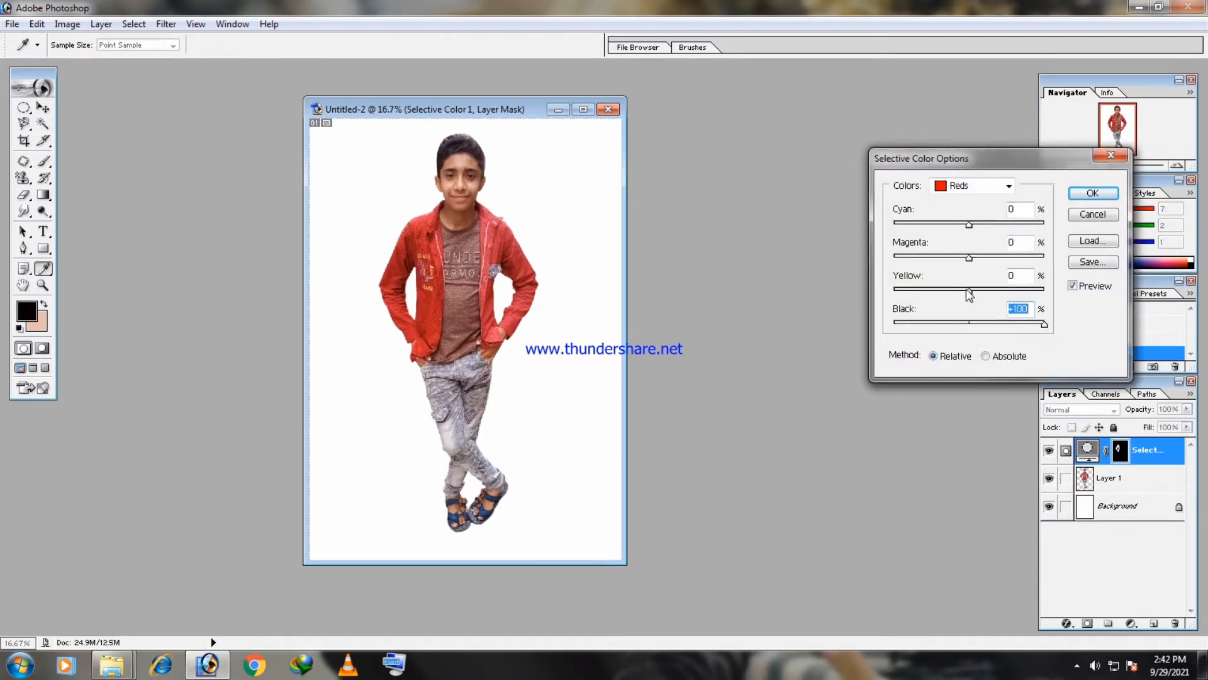
{"action": "left_click_drag", "start_coordinate": [969, 290], "coordinate": [986, 256]}
{"action": "left_click_drag", "start_coordinate": [968, 224], "coordinate": [906, 231]}
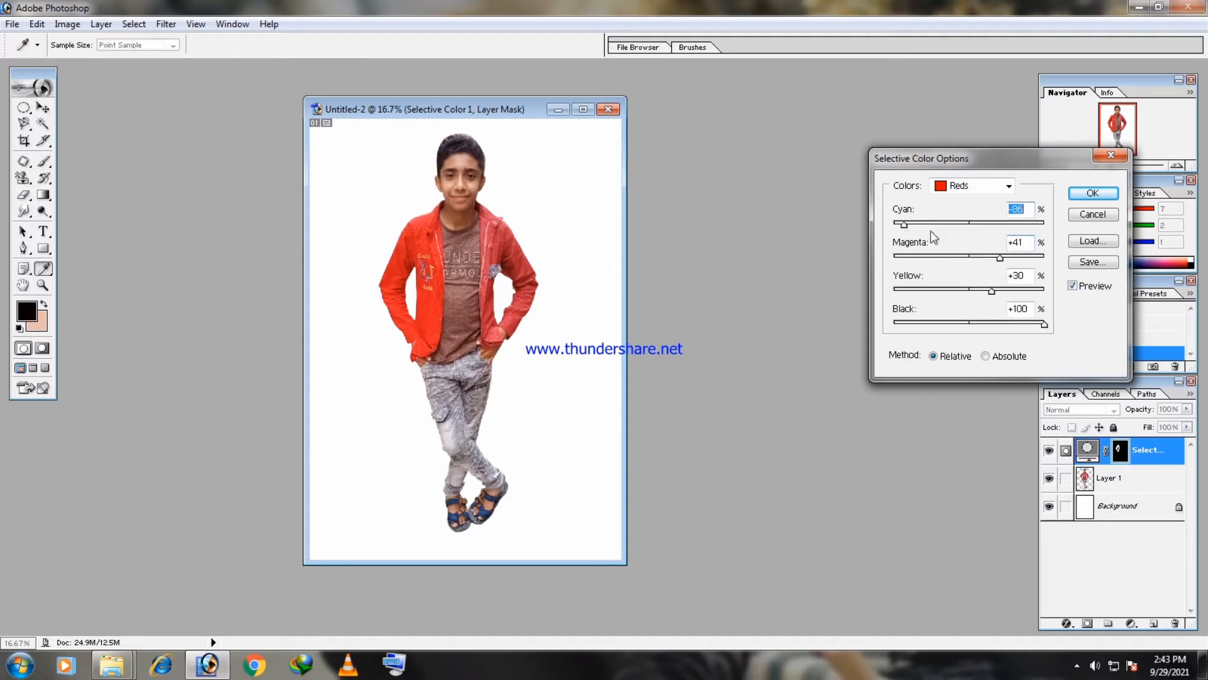
{"action": "left_click", "coordinate": [1093, 194]}
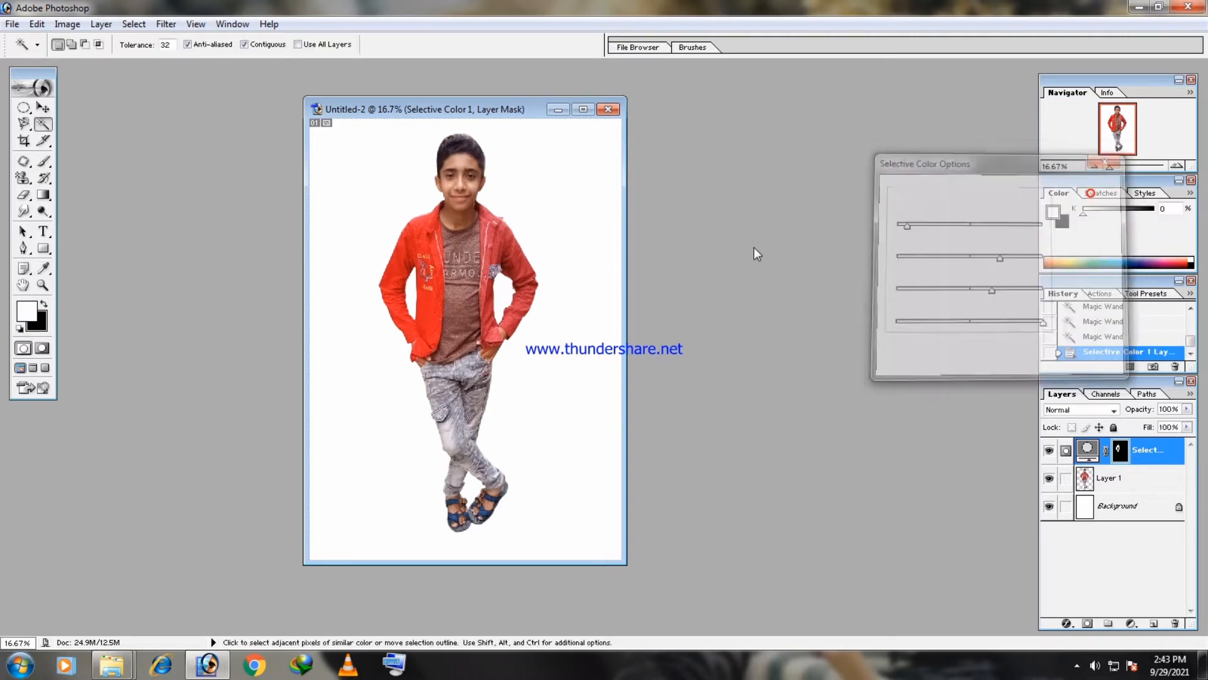
- Select the other, still duller jacket half and sleeve with additive Magic Wand picks, leaving out the neck and shirt
{"action": "left_click", "coordinate": [508, 253]}
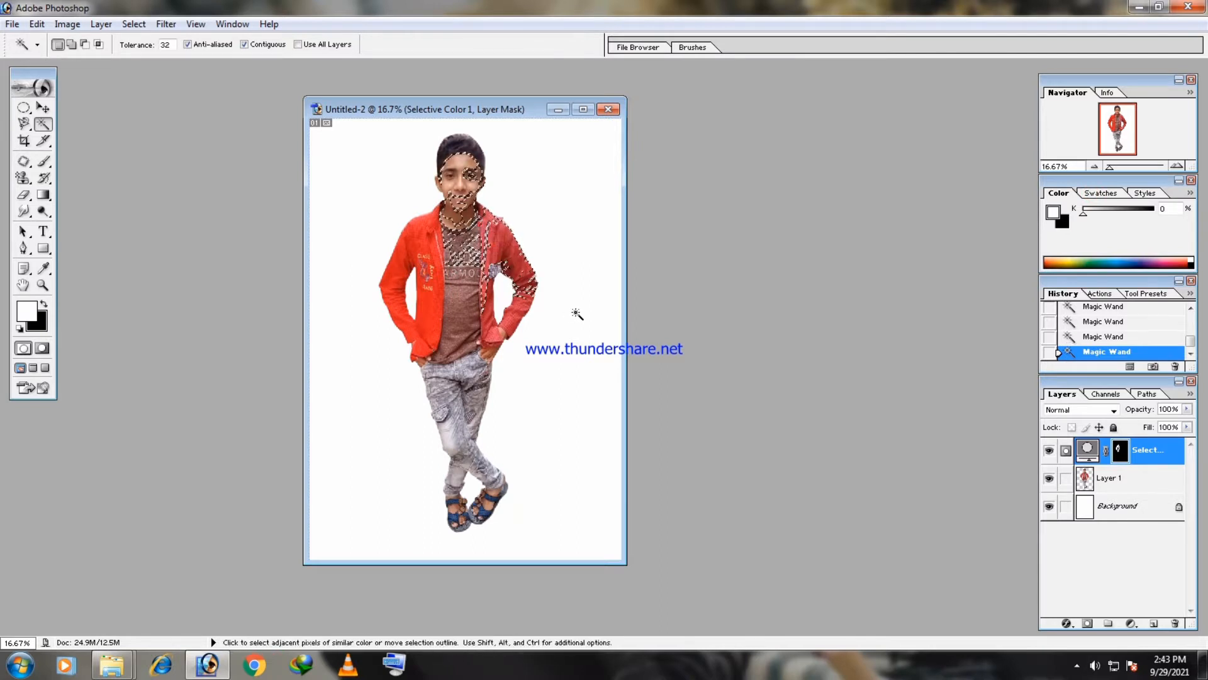
{"action": "key", "text": "ctrl+d"}
{"action": "left_click", "coordinate": [511, 248]}
{"action": "left_click", "coordinate": [523, 283], "text": "shift"}
{"action": "left_click", "coordinate": [491, 317], "text": "shift"}
{"action": "left_click", "coordinate": [499, 234], "text": "shift"}
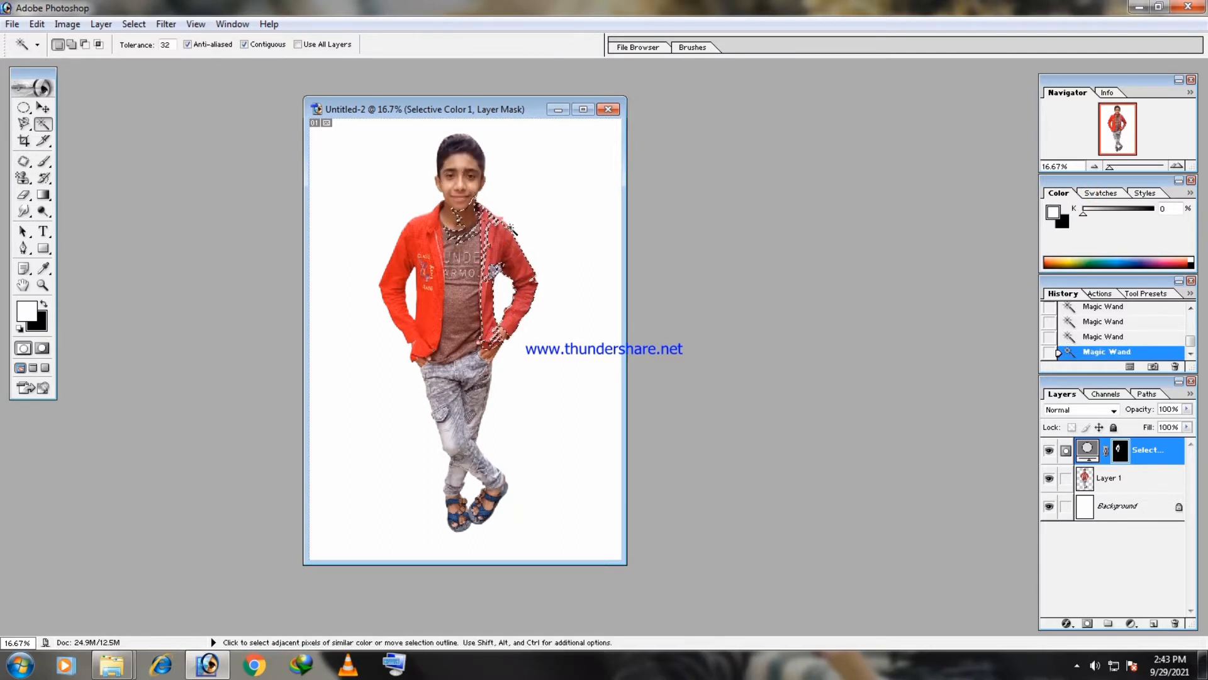
{"action": "key", "text": "ctrl+z"}
{"action": "left_click", "coordinate": [503, 227], "text": "shift"}
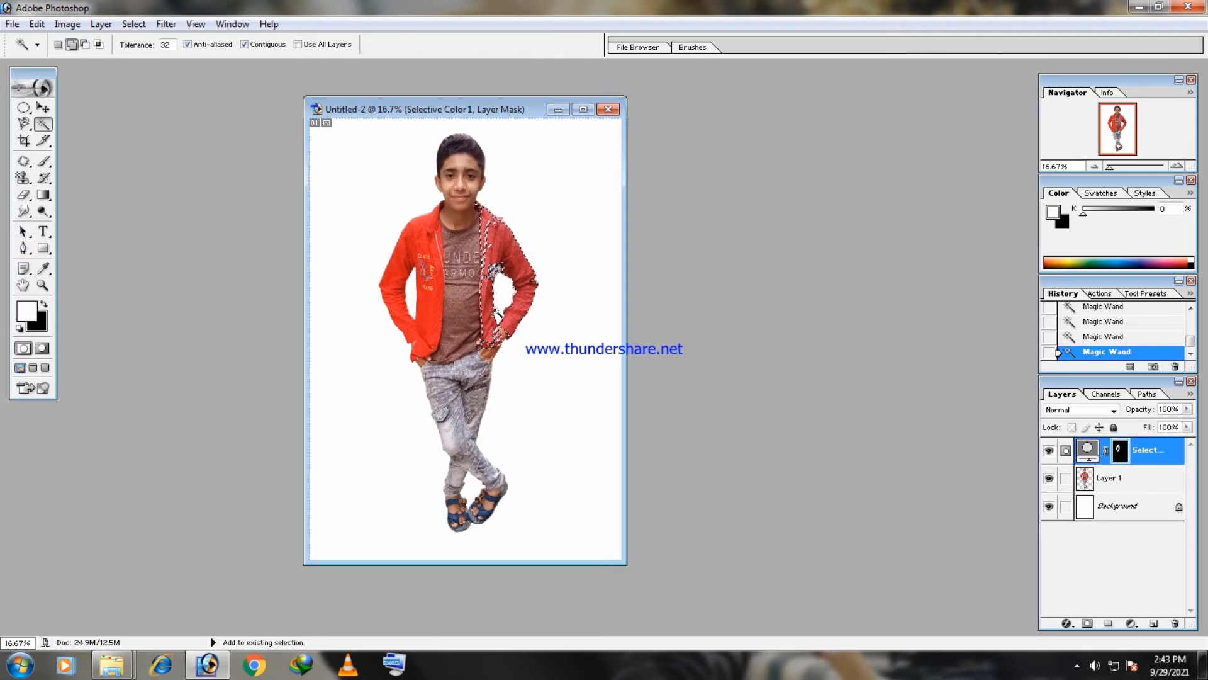
- Add a Selective Color adjustment layer for this jacket half with Reds at Cyan -100, Magenta +29, Yellow +40 and Black +47
{"action": "left_click", "coordinate": [1131, 623]}
{"action": "left_click", "coordinate": [1098, 512]}
{"action": "left_click_drag", "start_coordinate": [970, 325], "coordinate": [1000, 290]}
{"action": "left_click_drag", "start_coordinate": [970, 258], "coordinate": [991, 258]}
{"action": "left_click_drag", "start_coordinate": [970, 225], "coordinate": [894, 225]}
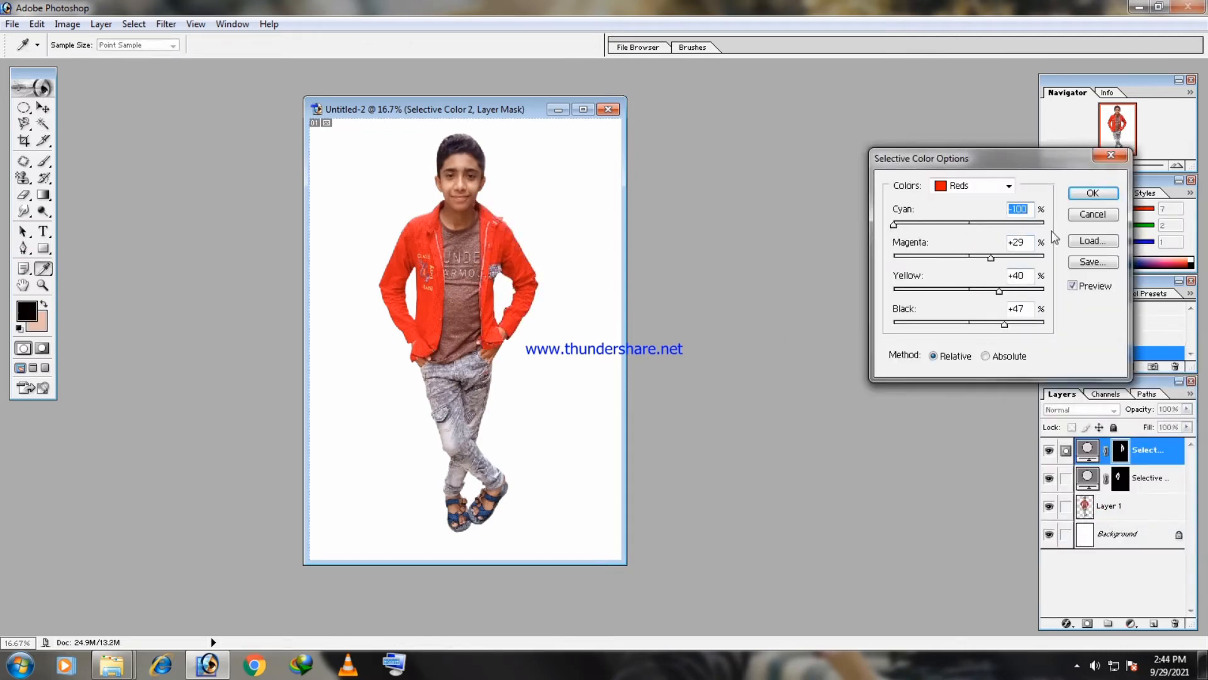
{"action": "left_click", "coordinate": [1077, 194]}
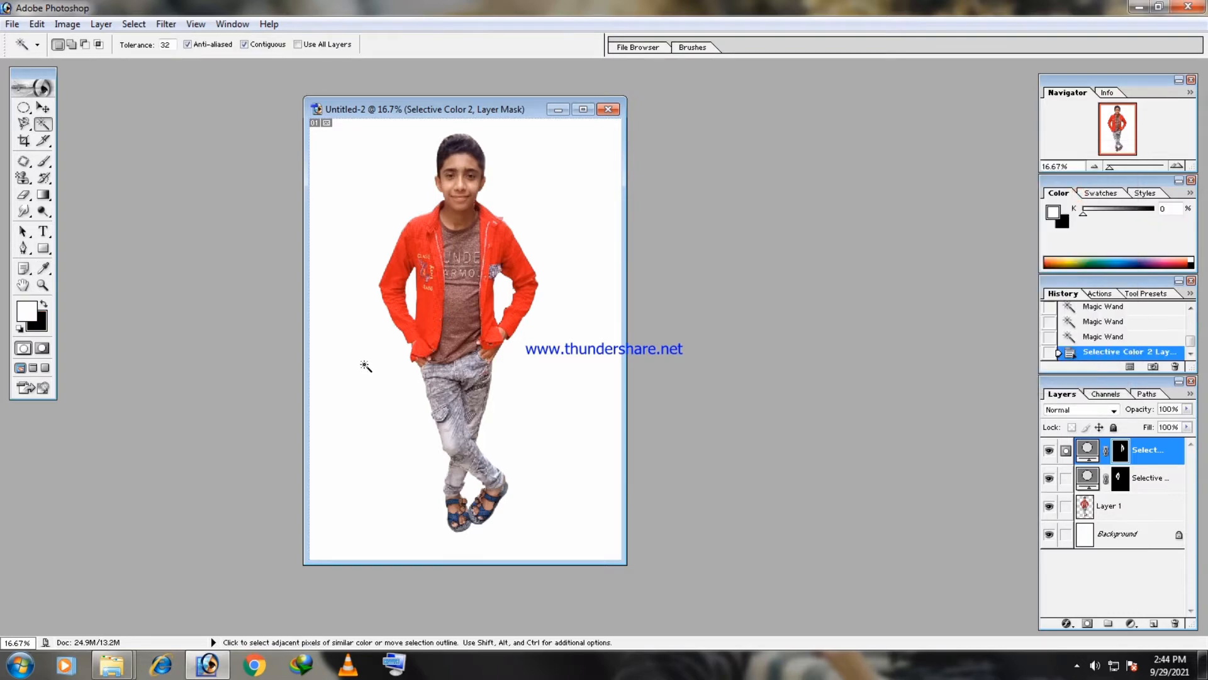
- Merge both Selective Color adjustment layers down into Layer 1
{"action": "left_click", "coordinate": [1123, 507]}
{"action": "left_click", "coordinate": [1139, 484]}
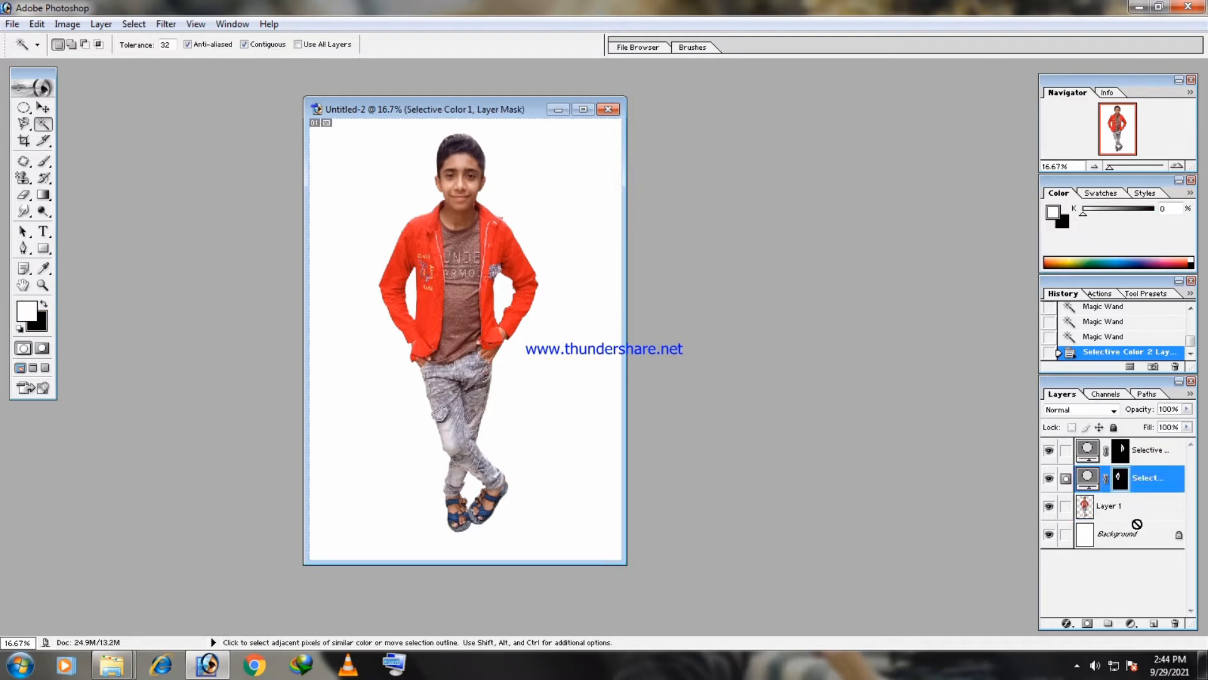
{"action": "key", "text": "ctrl"}
{"action": "key", "text": "ctrl+e"}
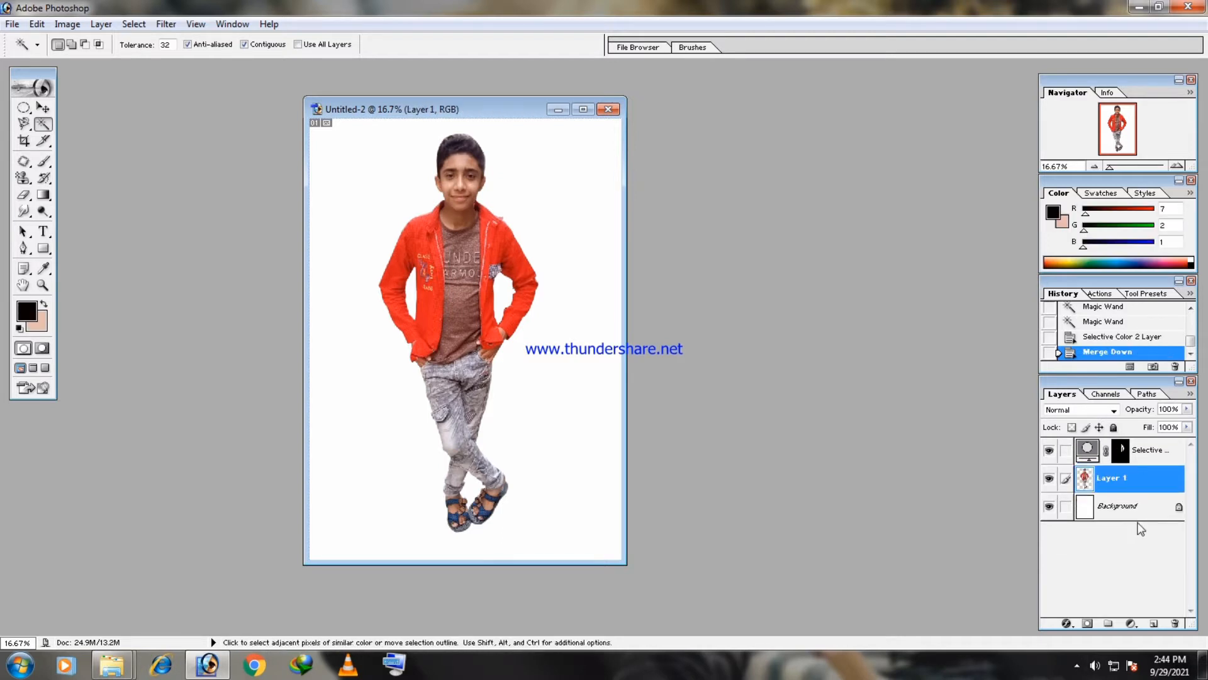
{"action": "left_click", "coordinate": [1135, 451]}
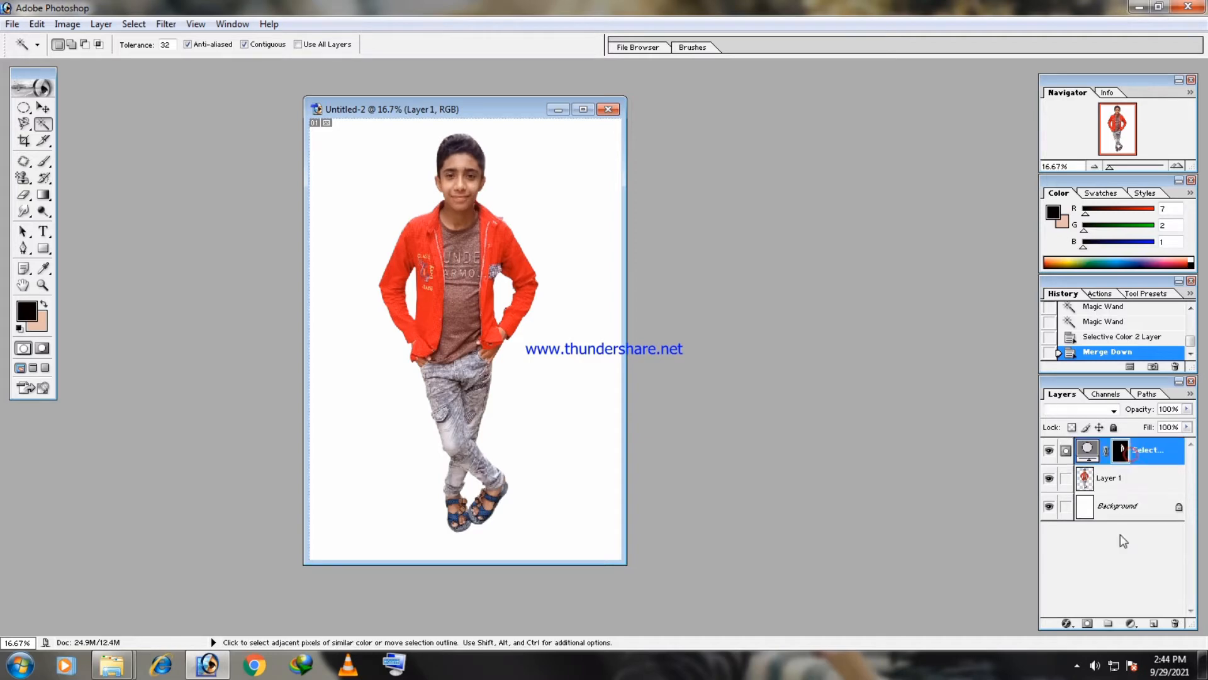
{"action": "key", "text": "ctrl+e"}
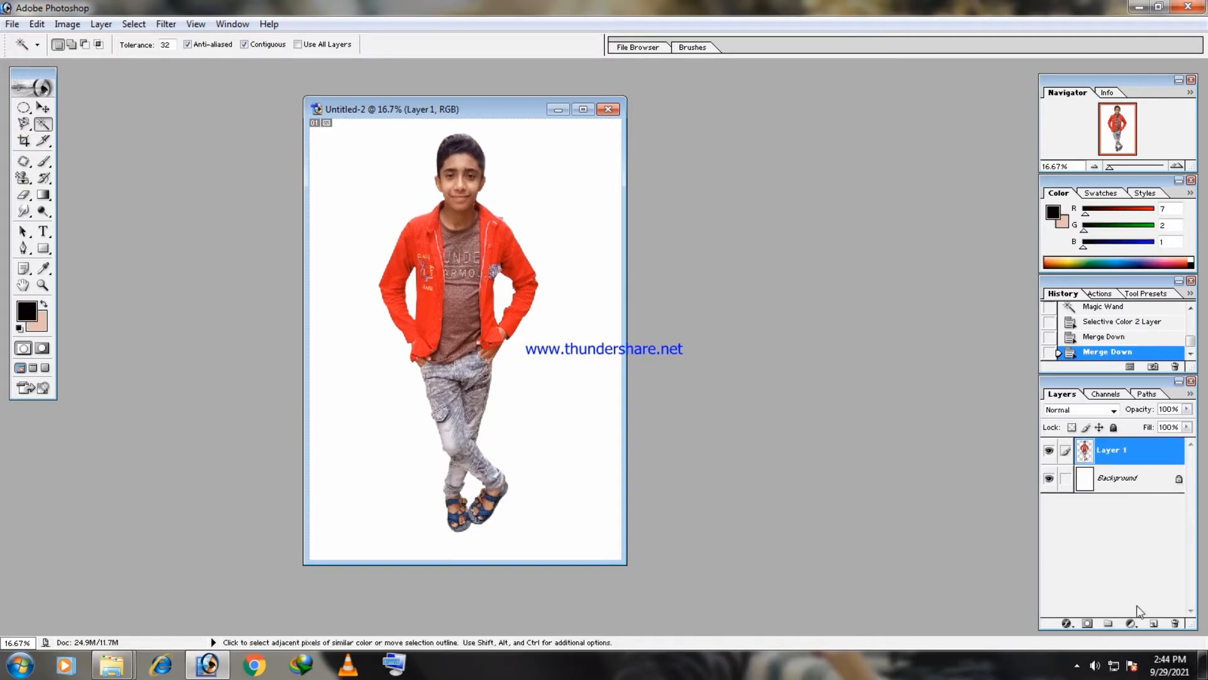
- Add a Selective Color layer with Blues at Magenta +53, Yellow +72, Black +42 and Cyan slightly reduced
{"action": "left_click", "coordinate": [1131, 624]}
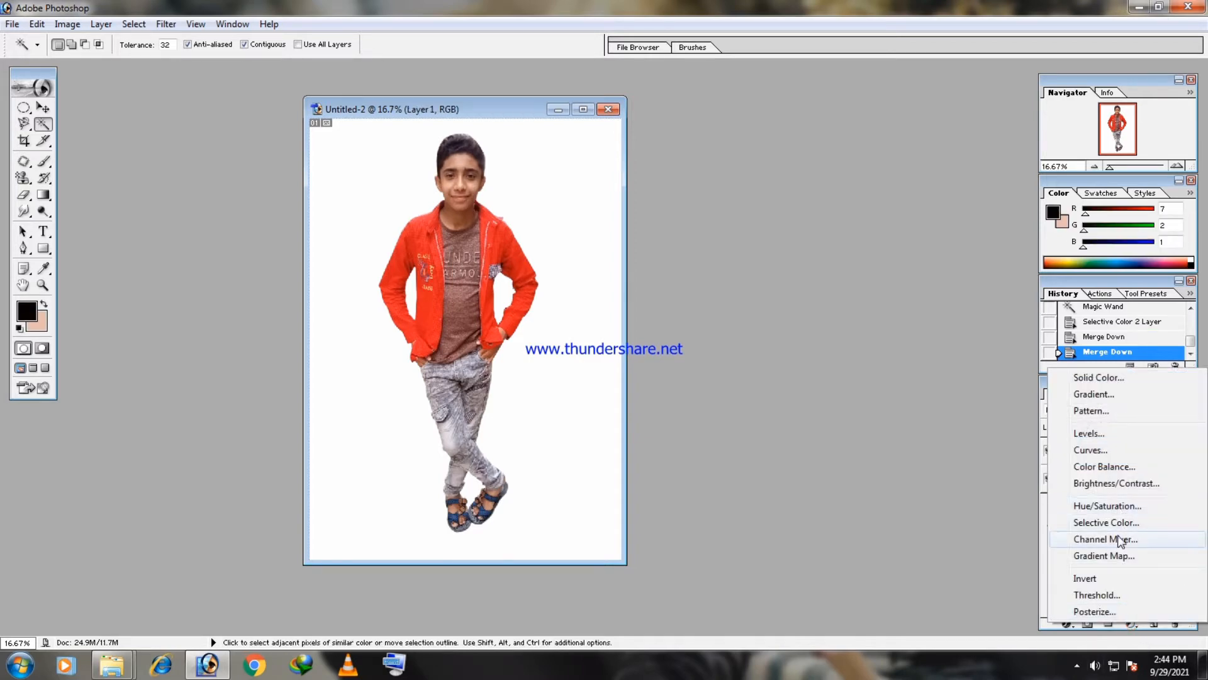
{"action": "left_click", "coordinate": [1123, 527]}
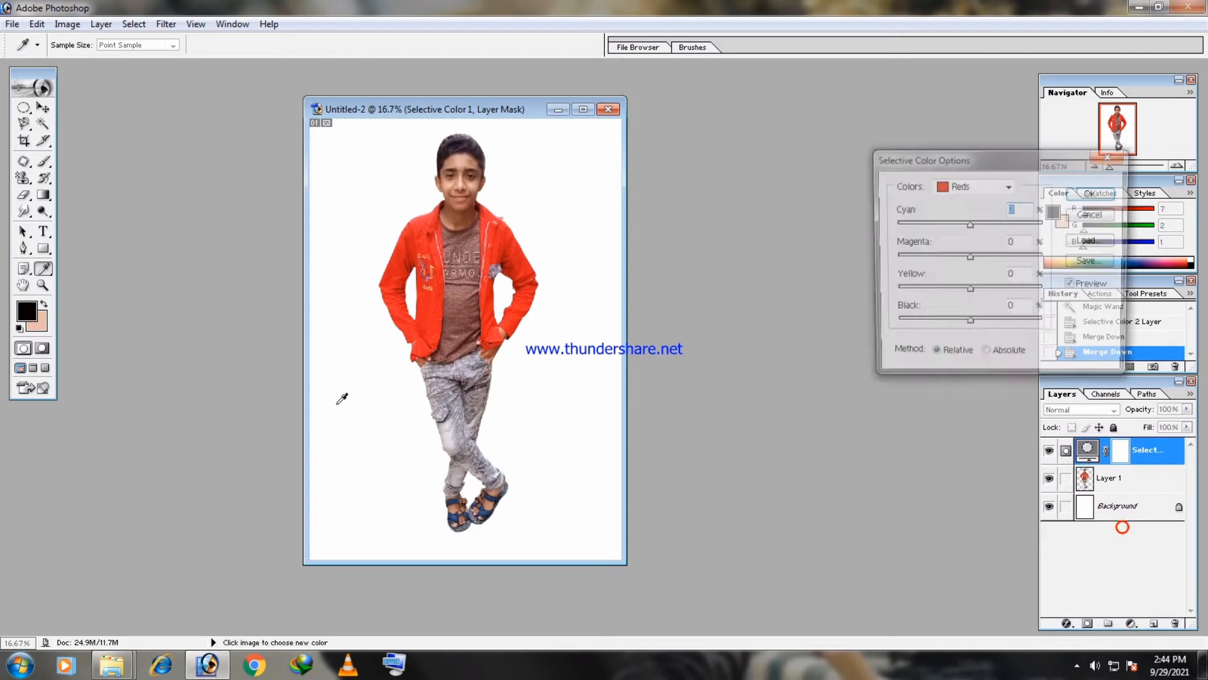
{"action": "left_click", "coordinate": [986, 189]}
{"action": "left_click", "coordinate": [976, 244]}
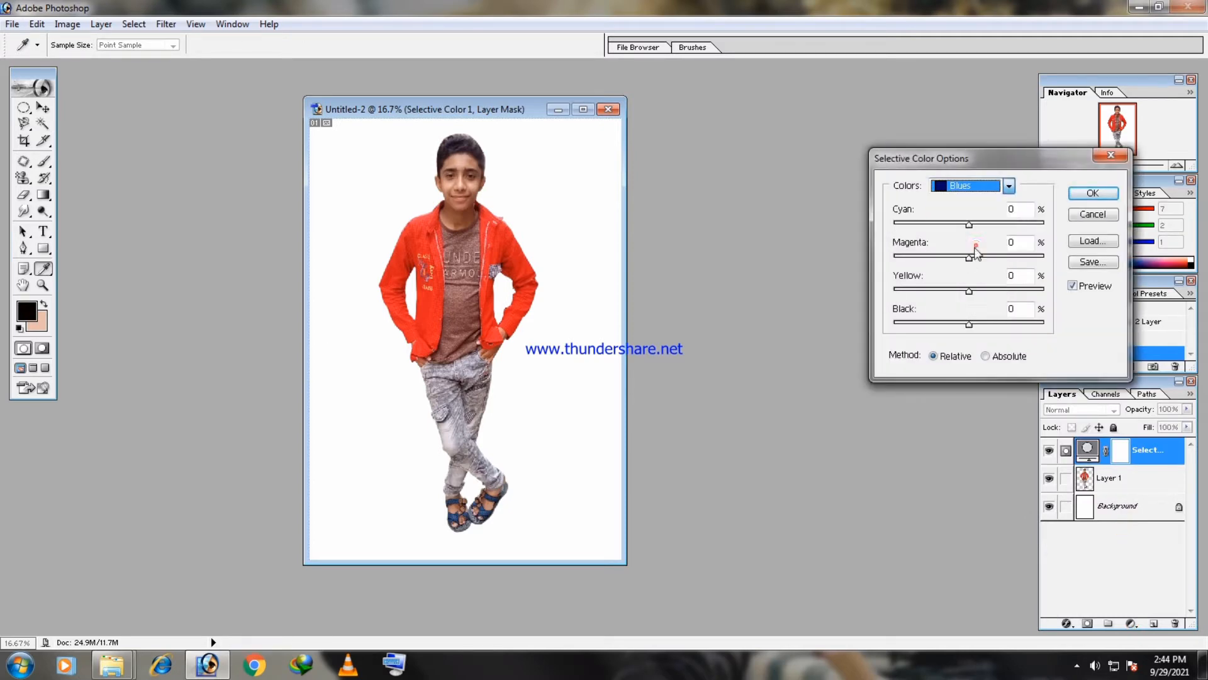
{"action": "left_click_drag", "start_coordinate": [969, 325], "coordinate": [1023, 292]}
{"action": "left_click_drag", "start_coordinate": [978, 260], "coordinate": [1008, 270]}
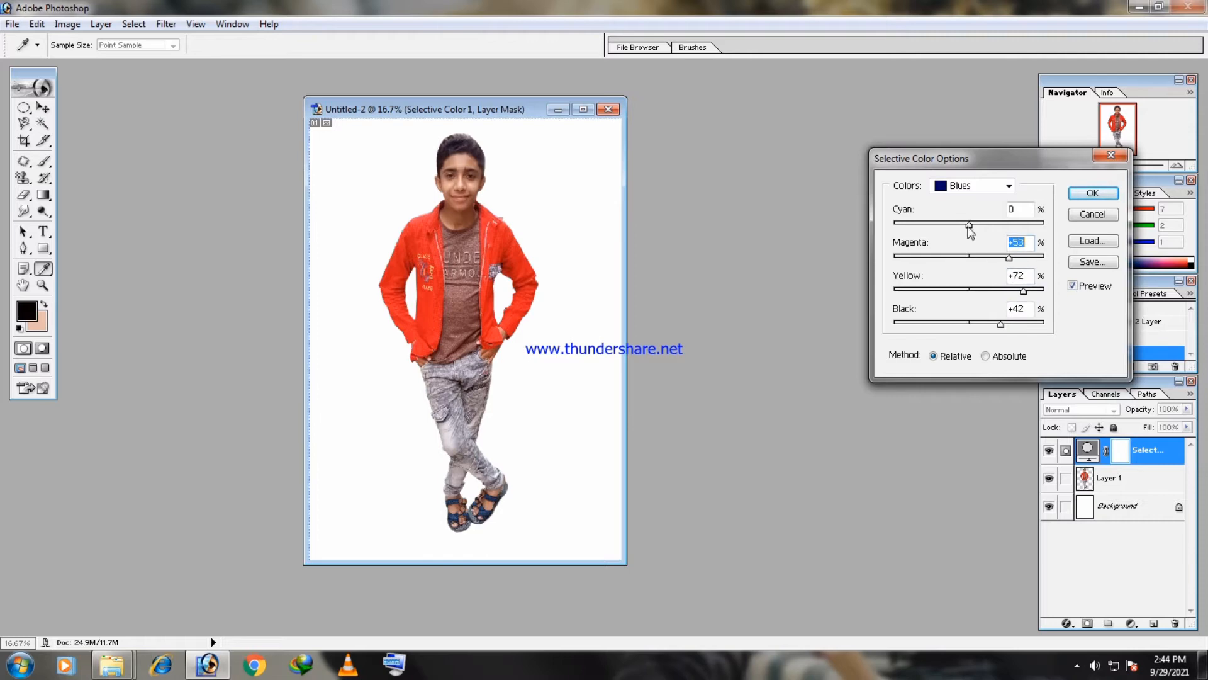
{"action": "left_click_drag", "start_coordinate": [968, 225], "coordinate": [950, 229]}
{"action": "left_click", "coordinate": [1088, 192]}
- Add a Selective Color adjustment layer that raises Black for the Cyans
{"action": "left_click", "coordinate": [1131, 623]}
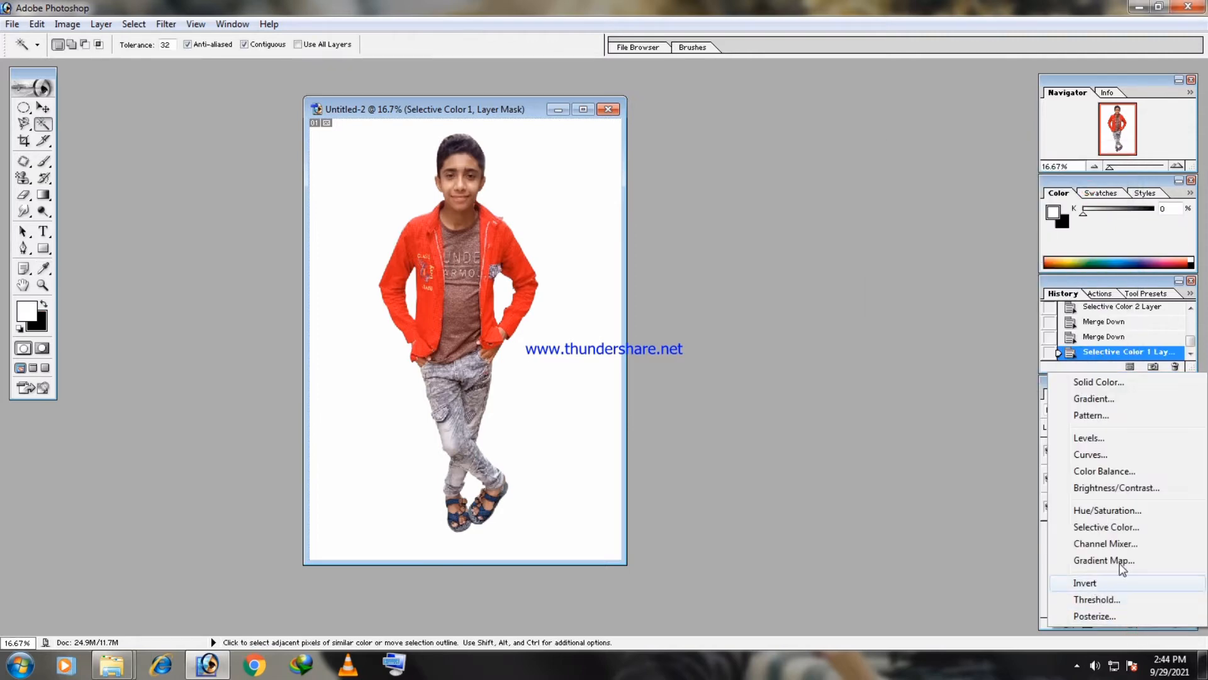
{"action": "left_click", "coordinate": [1116, 528]}
{"action": "left_click", "coordinate": [963, 184]}
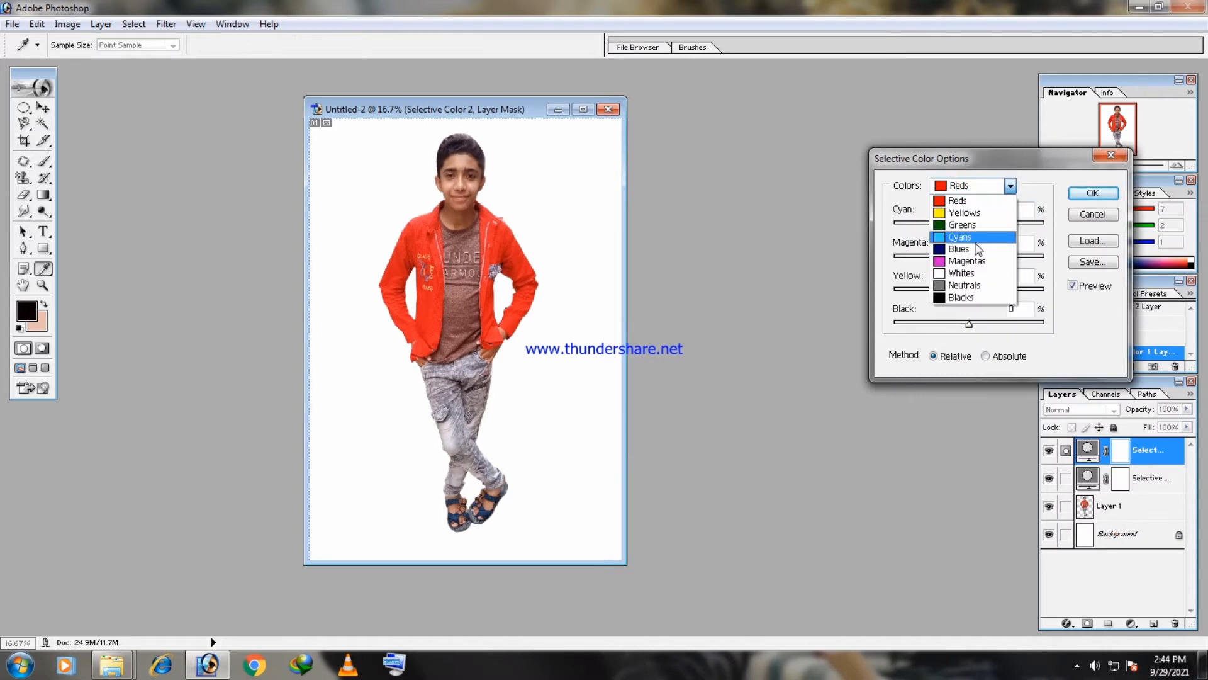
{"action": "left_click", "coordinate": [962, 237]}
{"action": "left_click_drag", "start_coordinate": [985, 327], "coordinate": [1022, 325]}
{"action": "left_click", "coordinate": [1080, 196]}
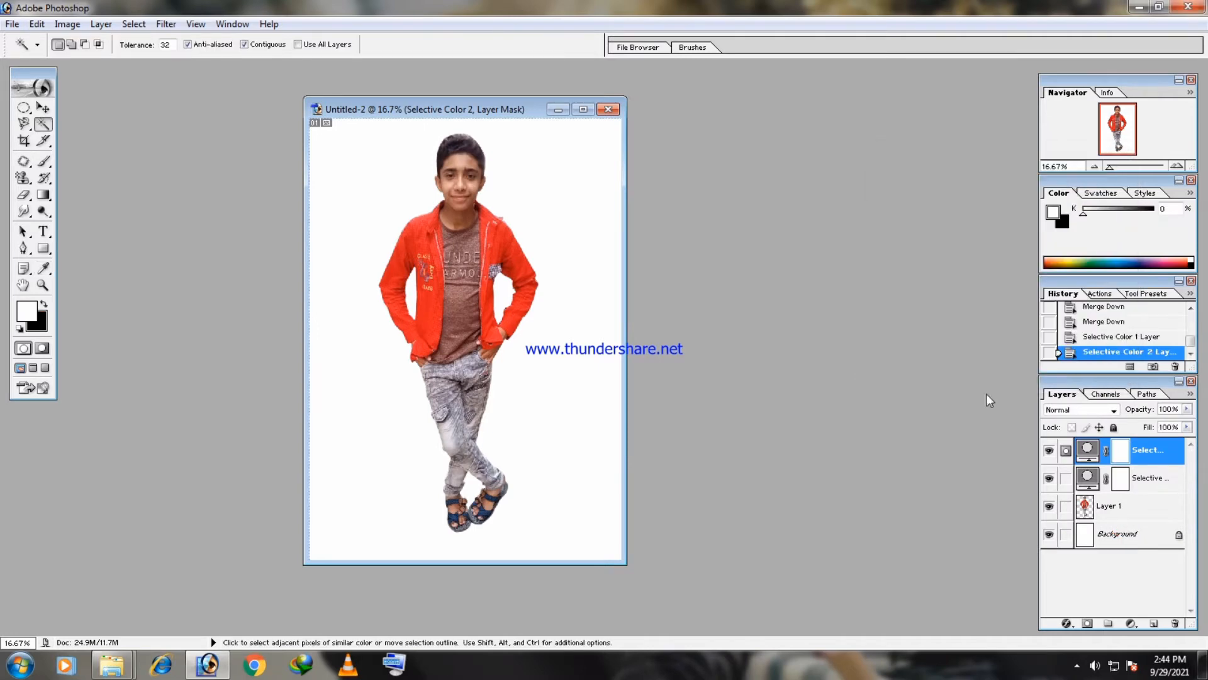
- Add another Selective Color layer with Black at +31 for the Blacks and +18 for the Neutrals
{"action": "left_click", "coordinate": [1129, 622]}
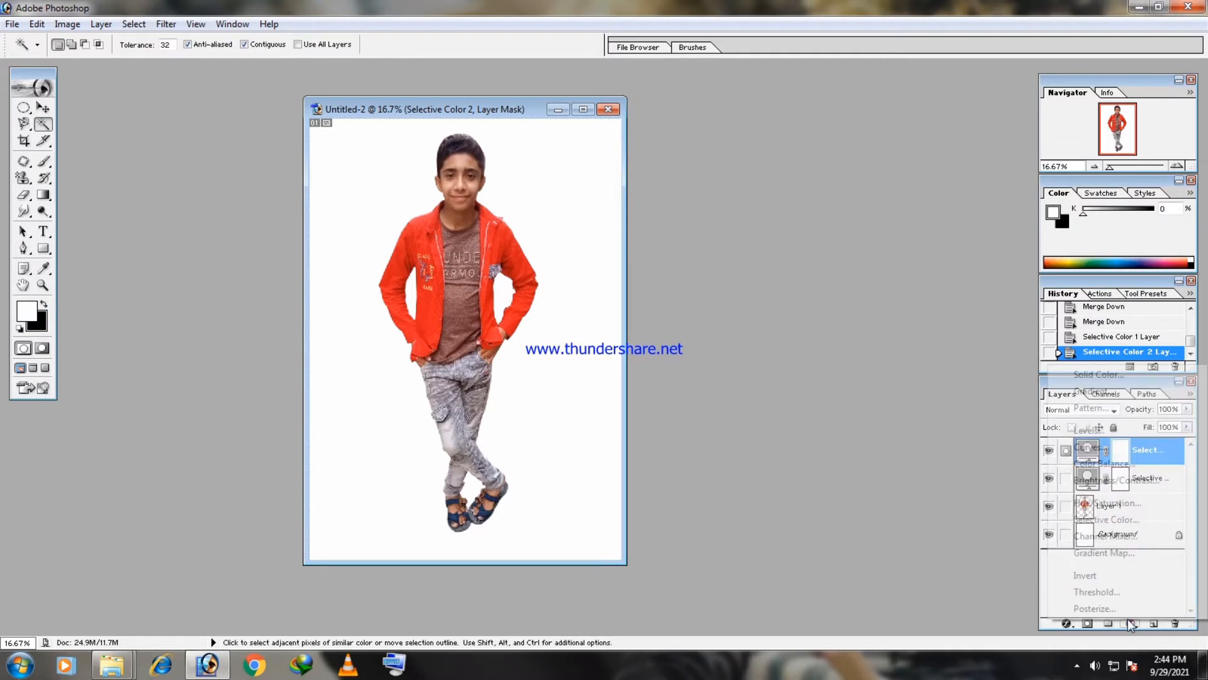
{"action": "left_click", "coordinate": [1116, 518]}
{"action": "left_click", "coordinate": [965, 187]}
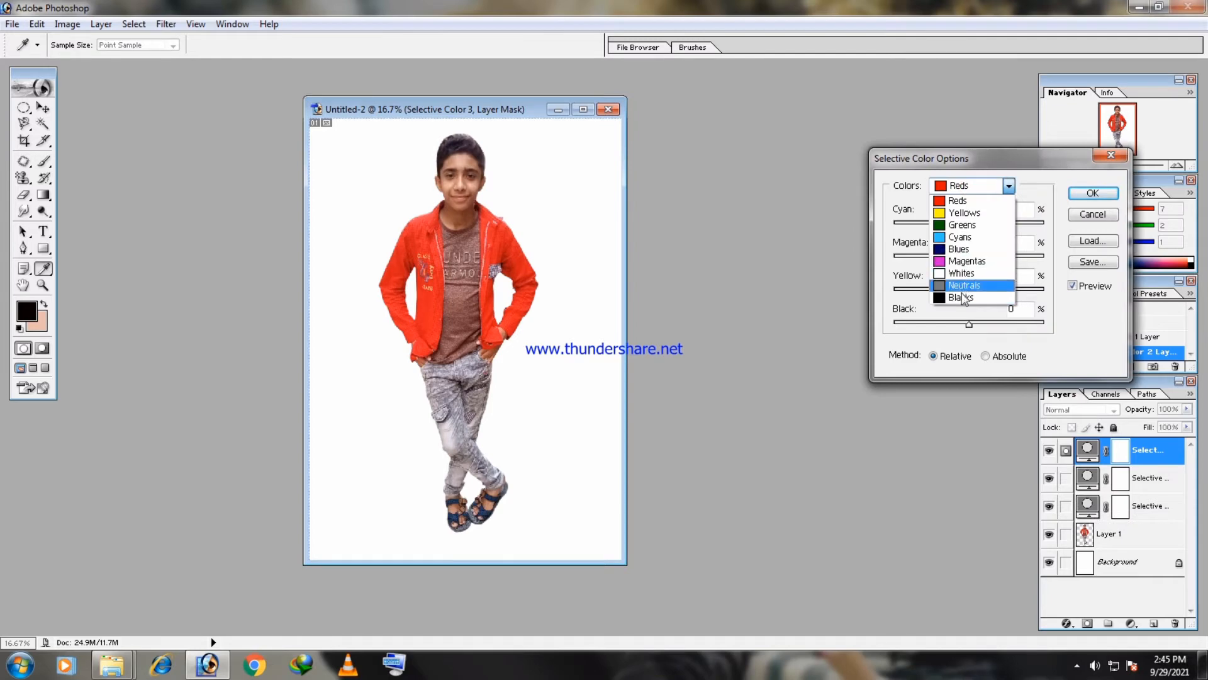
{"action": "left_click", "coordinate": [970, 298]}
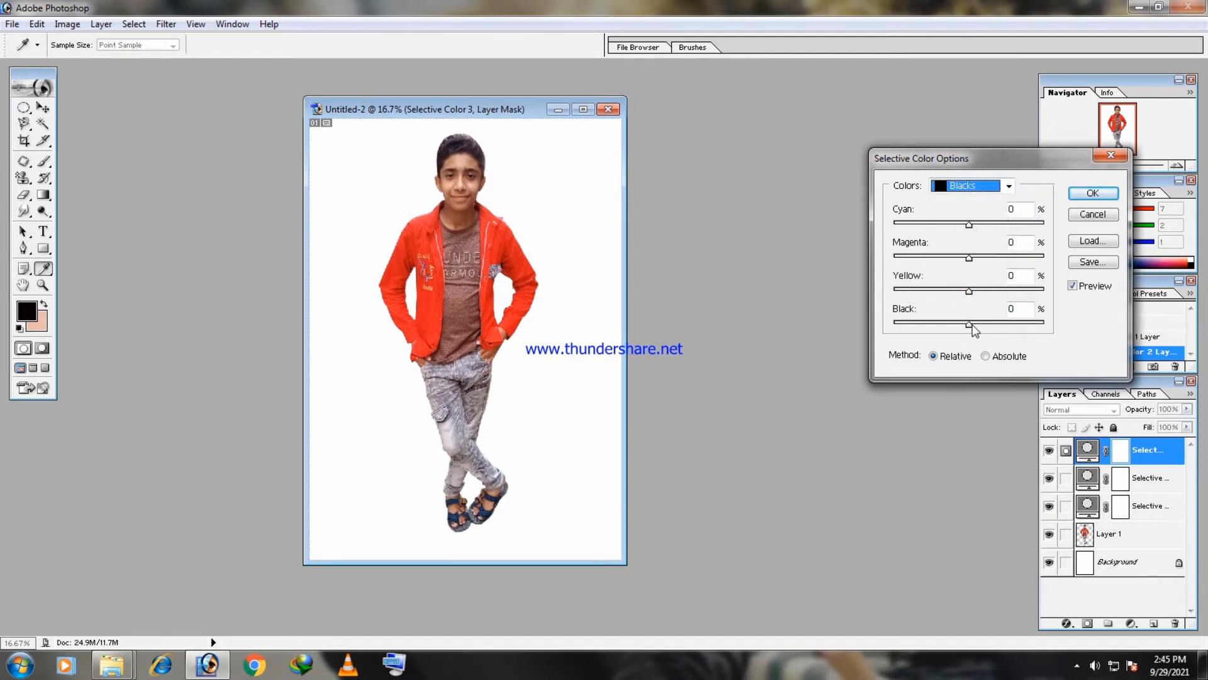
{"action": "left_click_drag", "start_coordinate": [972, 326], "coordinate": [986, 327]}
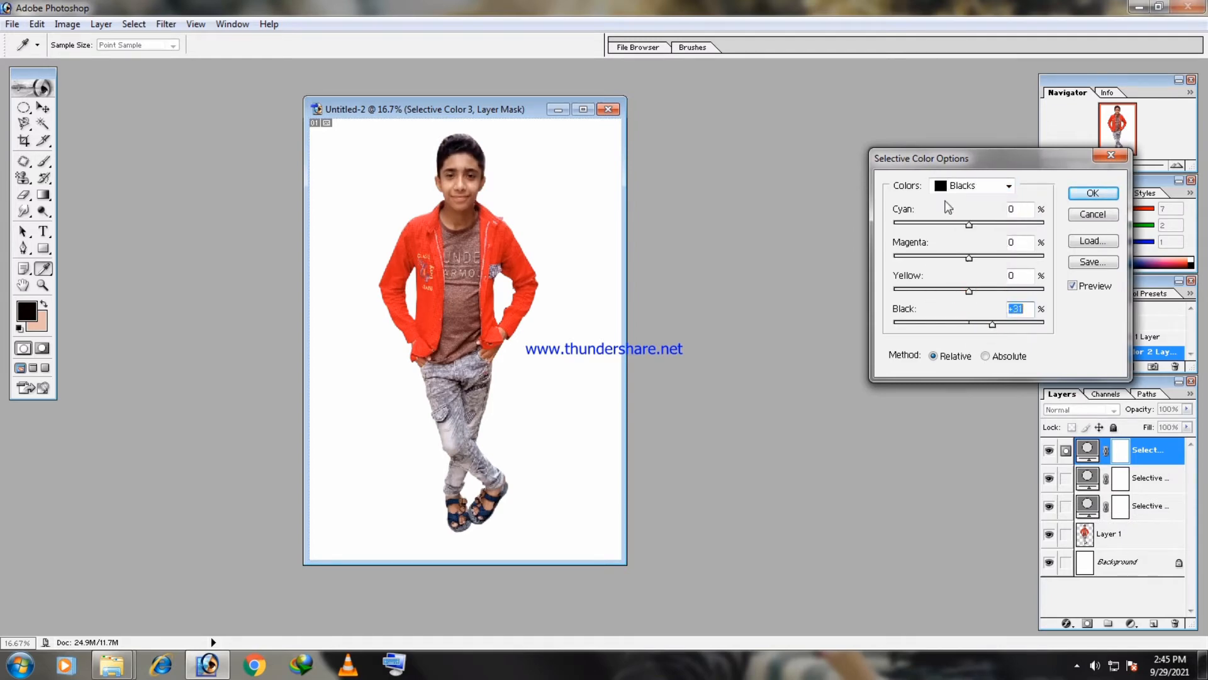
{"action": "left_click", "coordinate": [950, 185]}
{"action": "left_click", "coordinate": [953, 282]}
{"action": "left_click_drag", "start_coordinate": [969, 325], "coordinate": [984, 326]}
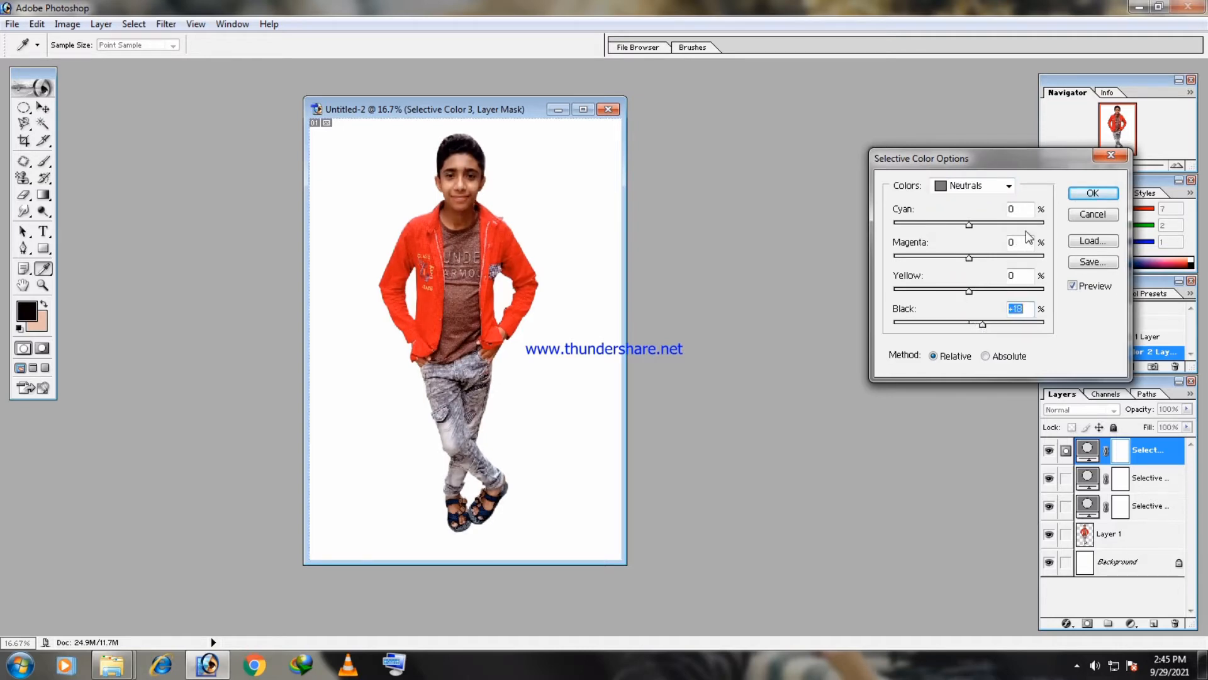
{"action": "left_click", "coordinate": [1081, 197]}
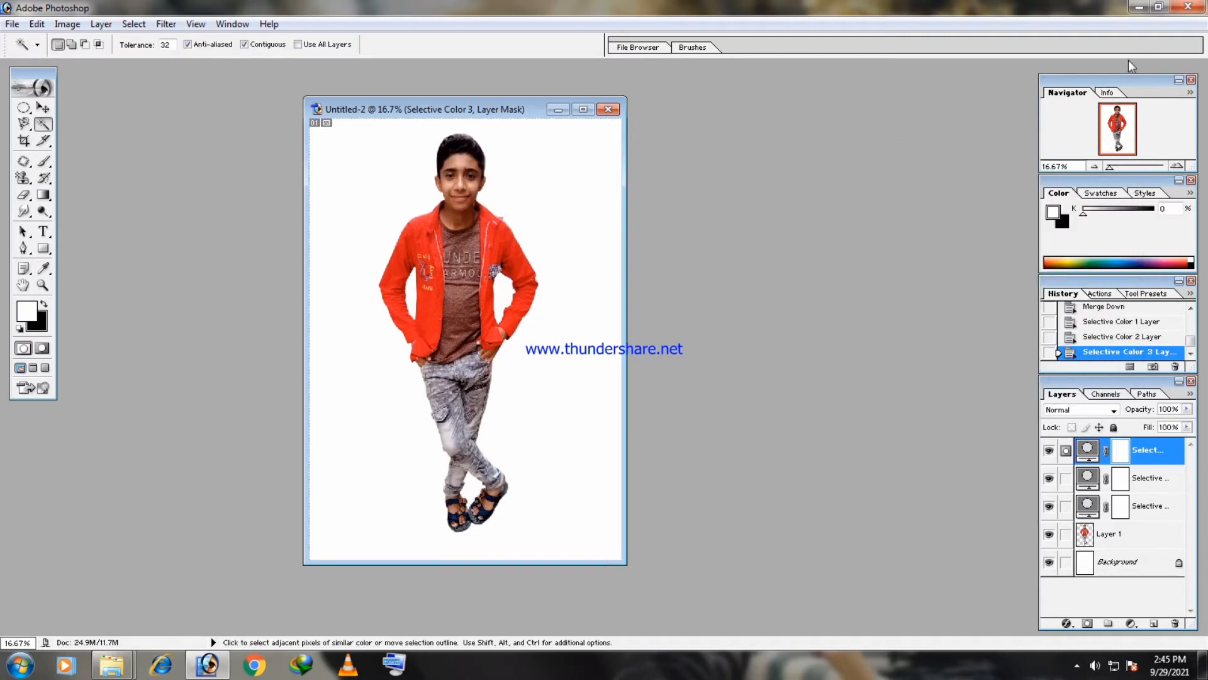
- Merge all three Selective Color adjustment layers down into Layer 1
{"action": "left_click", "coordinate": [1147, 507]}
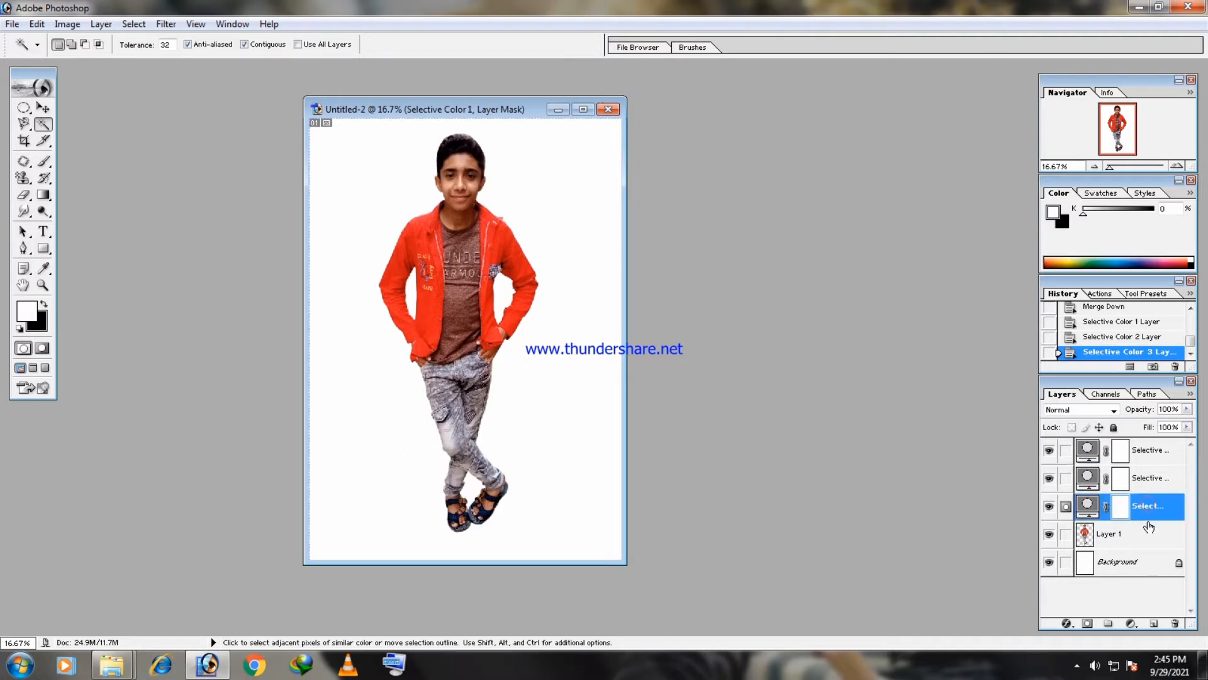
{"action": "key", "text": "ctrl+e"}
{"action": "key", "text": "alt+bracketright"}
{"action": "key", "text": "ctrl+e"}
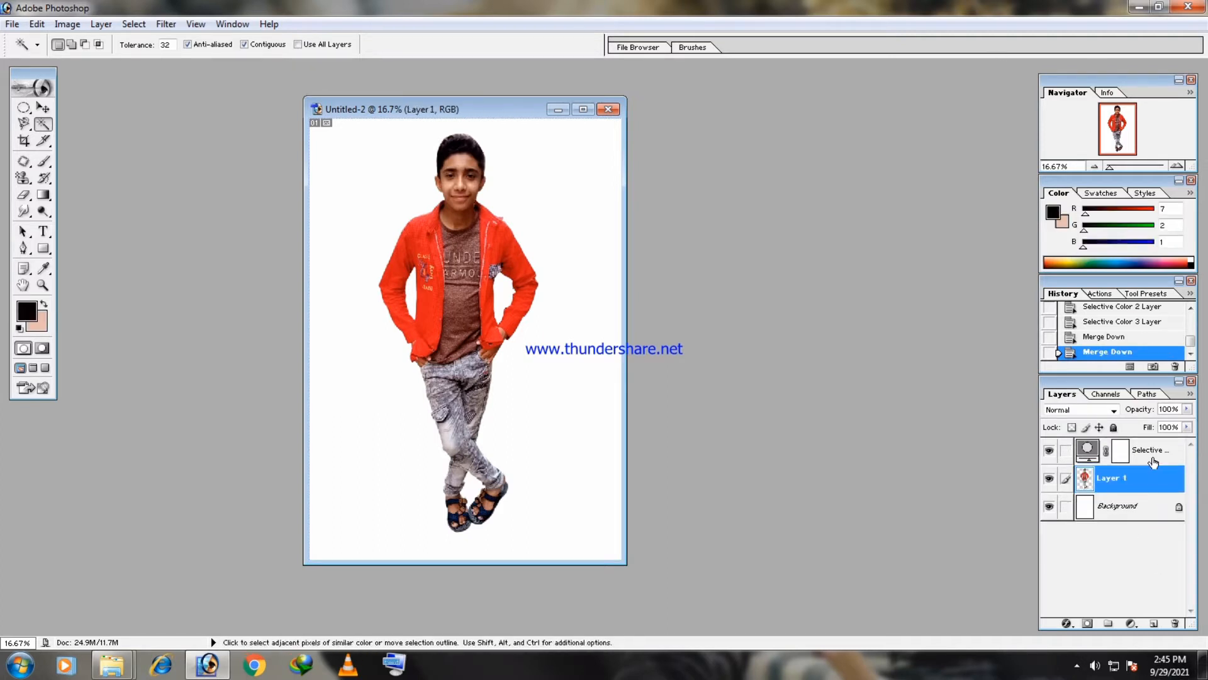
{"action": "key", "text": "alt+bracketright"}
{"action": "key", "text": "ctrl+e"}
- Switch to Windows Explorer and open the colorful brick wall image 71D-ZNmfedL._AC_SL1010_ from the Downloads folder in Photoshop
{"action": "left_click", "coordinate": [1139, 6]}
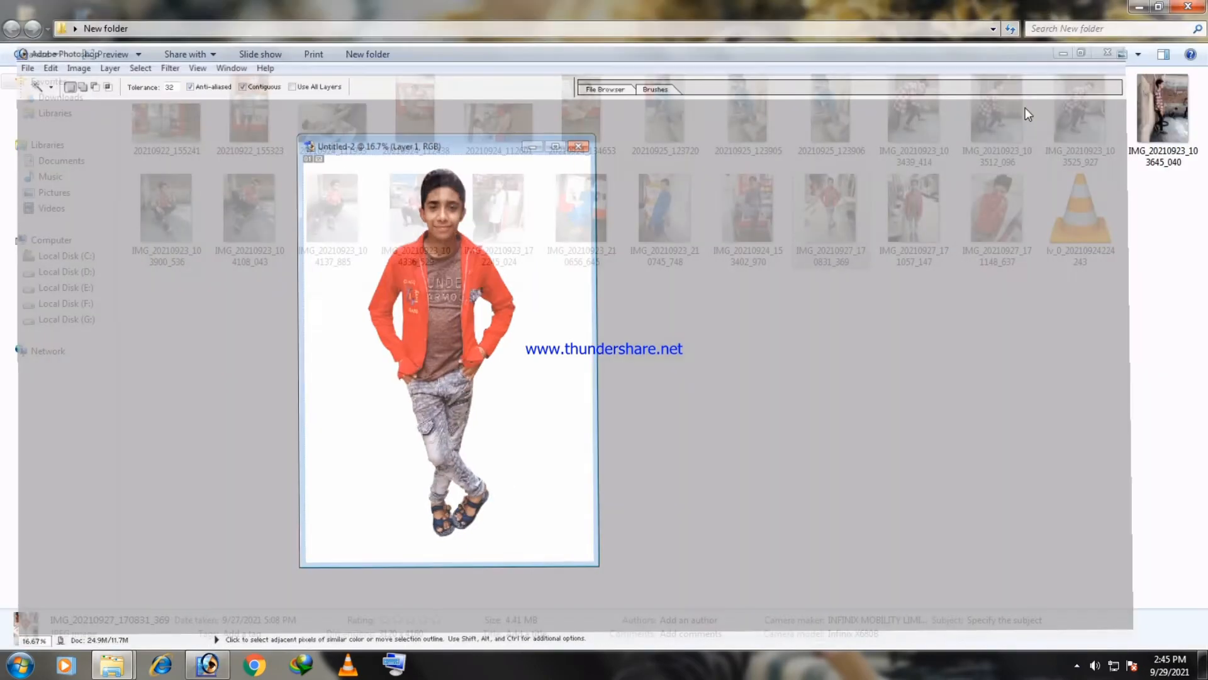
{"action": "left_click", "coordinate": [56, 97]}
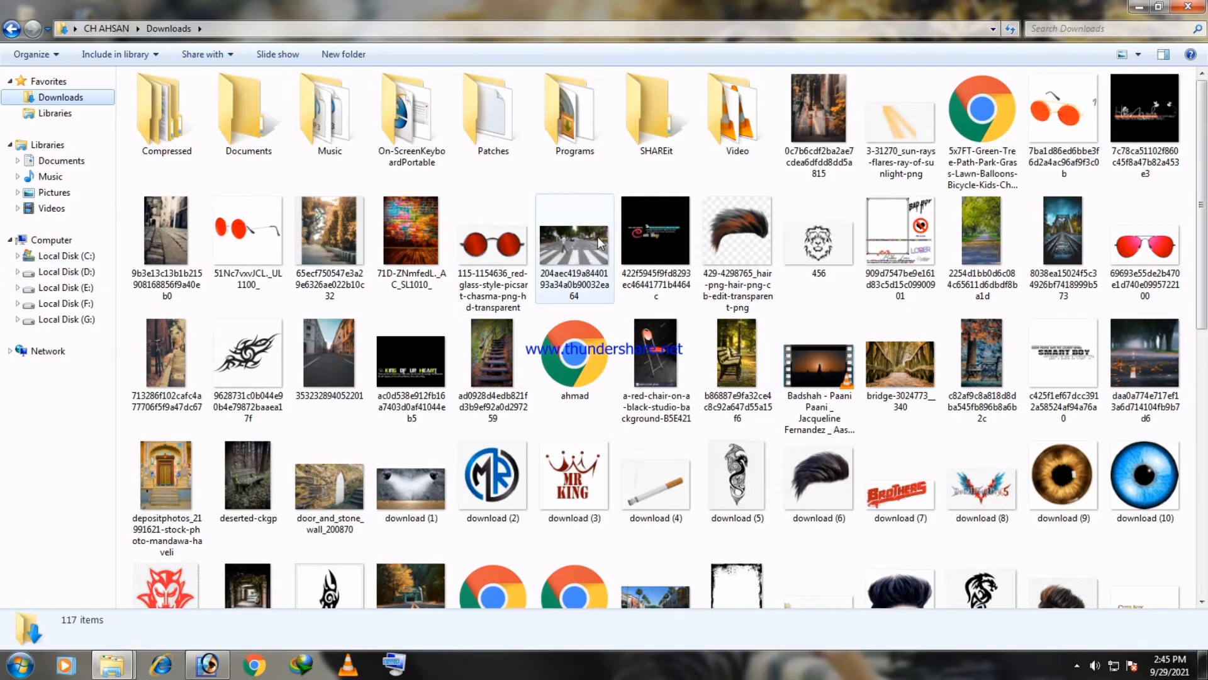
{"action": "left_click", "coordinate": [574, 249]}
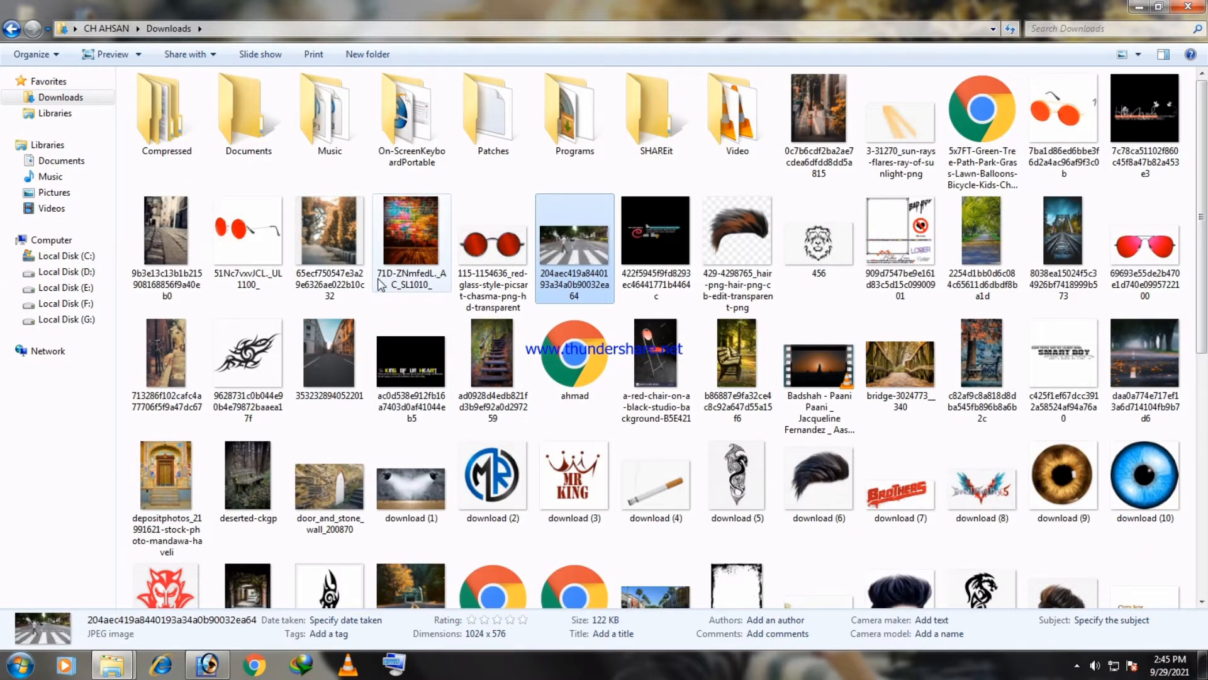
{"action": "left_click_drag", "start_coordinate": [410, 206], "coordinate": [358, 462]}
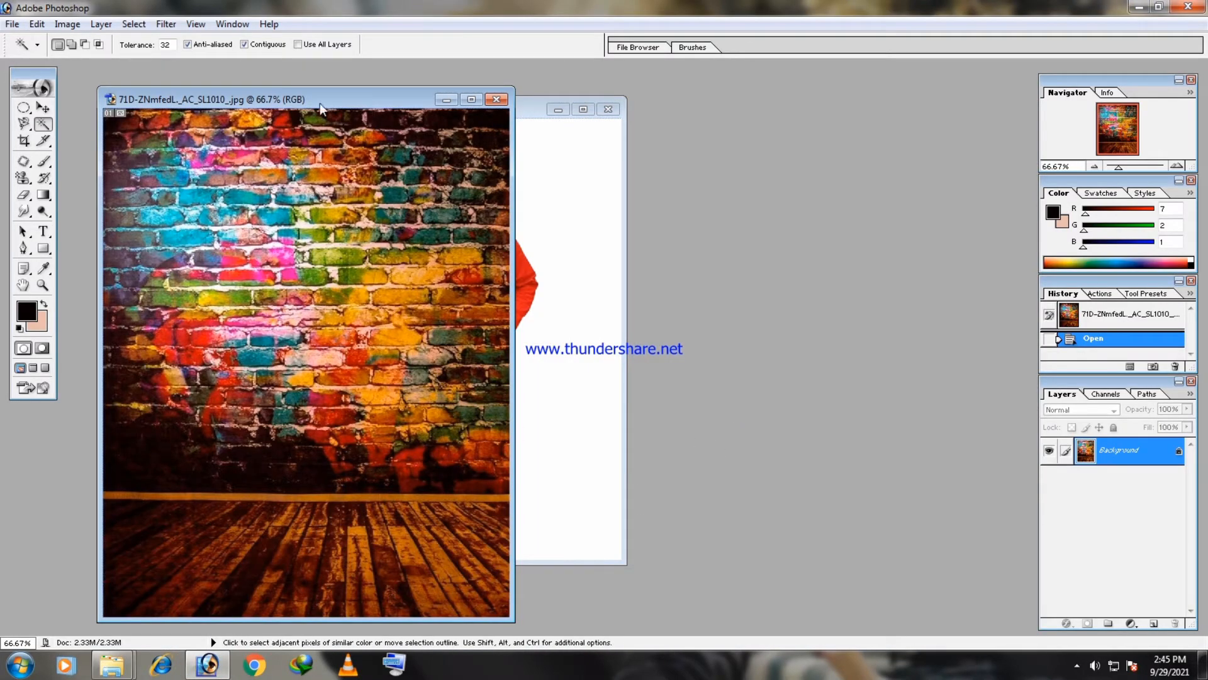
- Arrange the two document windows side by side and copy the boy's layer into the brick wall image with the Move tool
{"action": "key", "text": "v"}
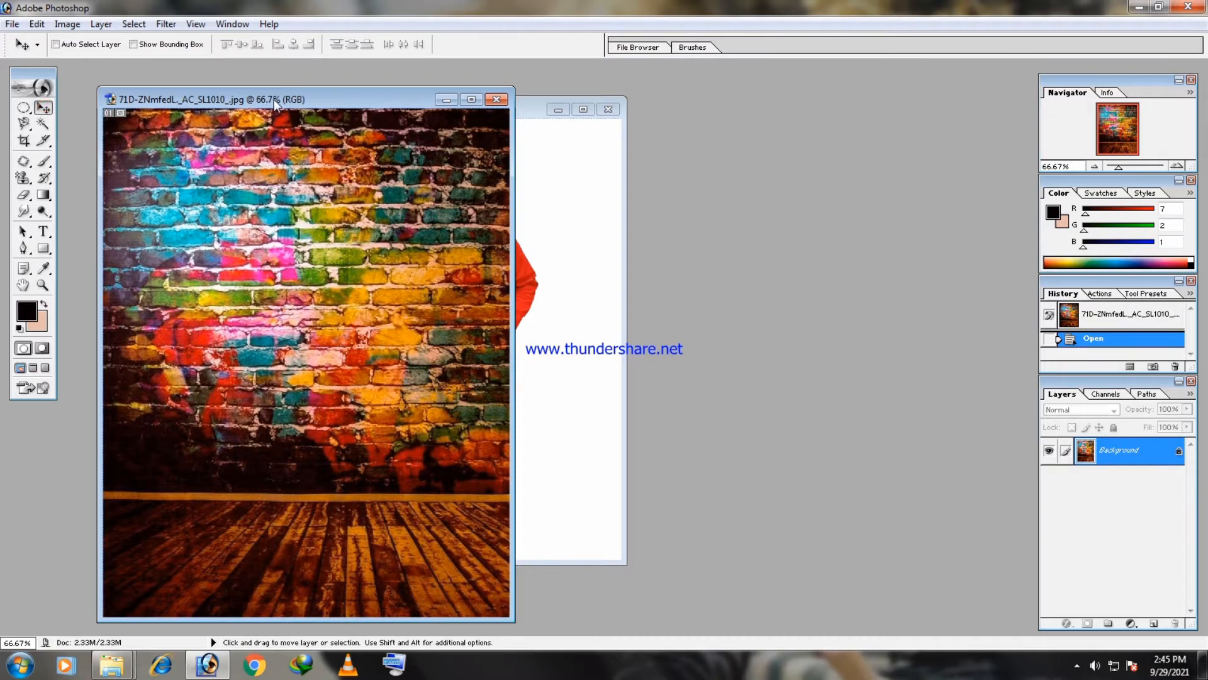
{"action": "left_click_drag", "start_coordinate": [275, 102], "coordinate": [651, 94]}
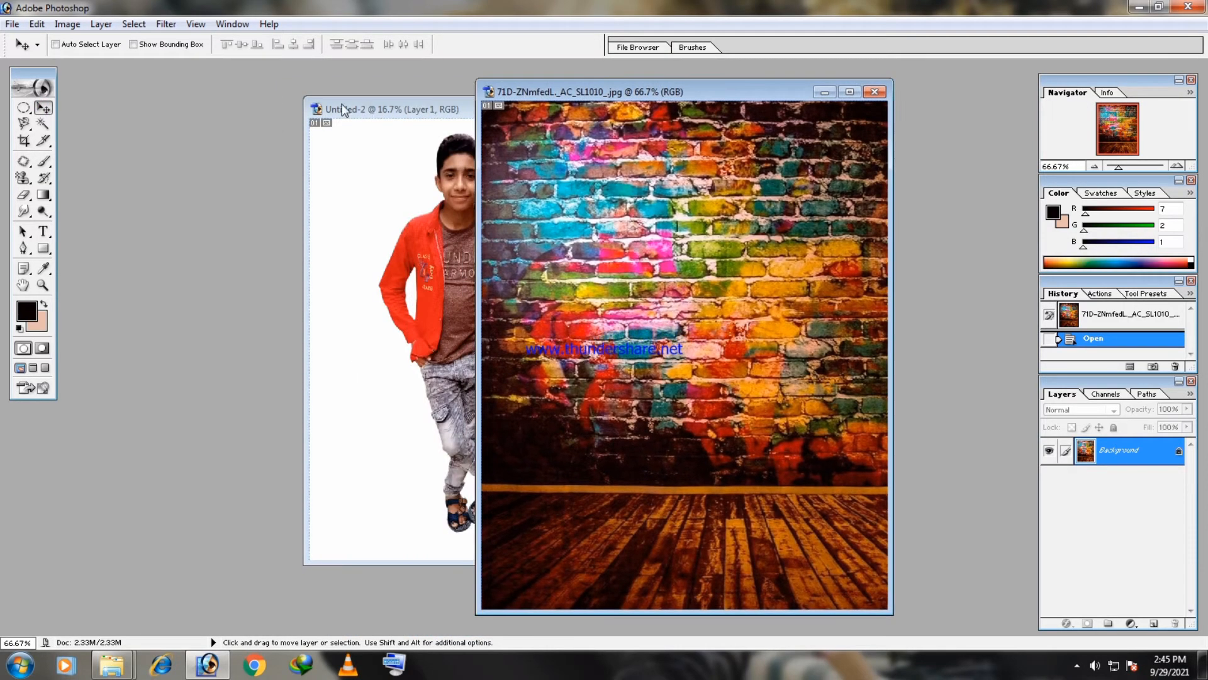
{"action": "left_click", "coordinate": [380, 101]}
{"action": "left_click_drag", "start_coordinate": [503, 112], "coordinate": [311, 120]}
{"action": "left_click_drag", "start_coordinate": [278, 341], "coordinate": [648, 415]}
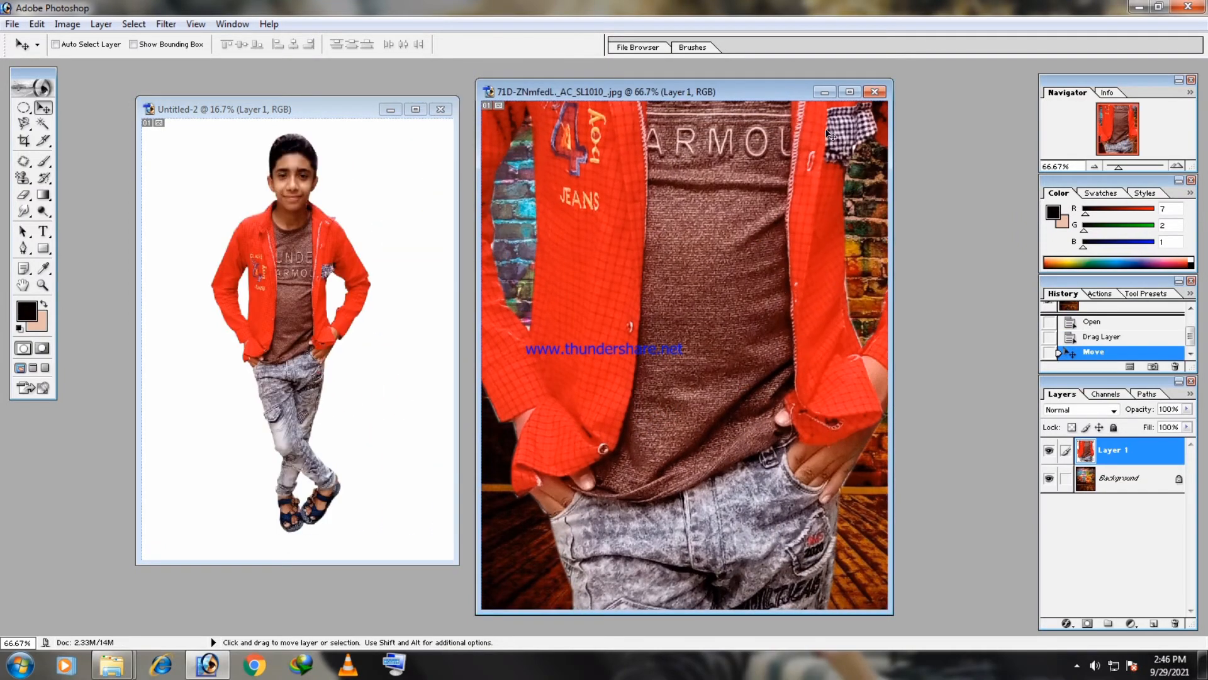
- Maximize the brick wall document and scale the boy proportionally to 27.9% with Free Transform
{"action": "left_click", "coordinate": [849, 92]}
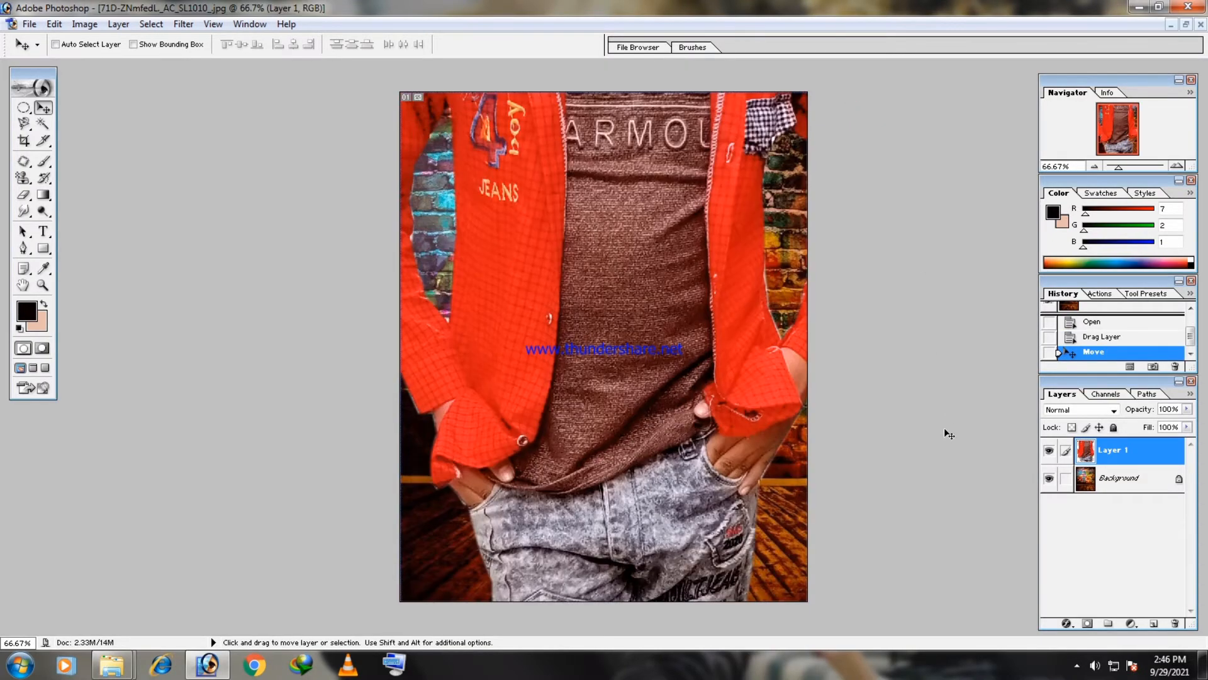
{"action": "key", "text": "ctrl+minus"}
{"action": "key", "text": "ctrl+minus"}
{"action": "key", "text": "ctrl+minus"}
{"action": "key", "text": "ctrl+minus"}
{"action": "key", "text": "ctrl+minus"}
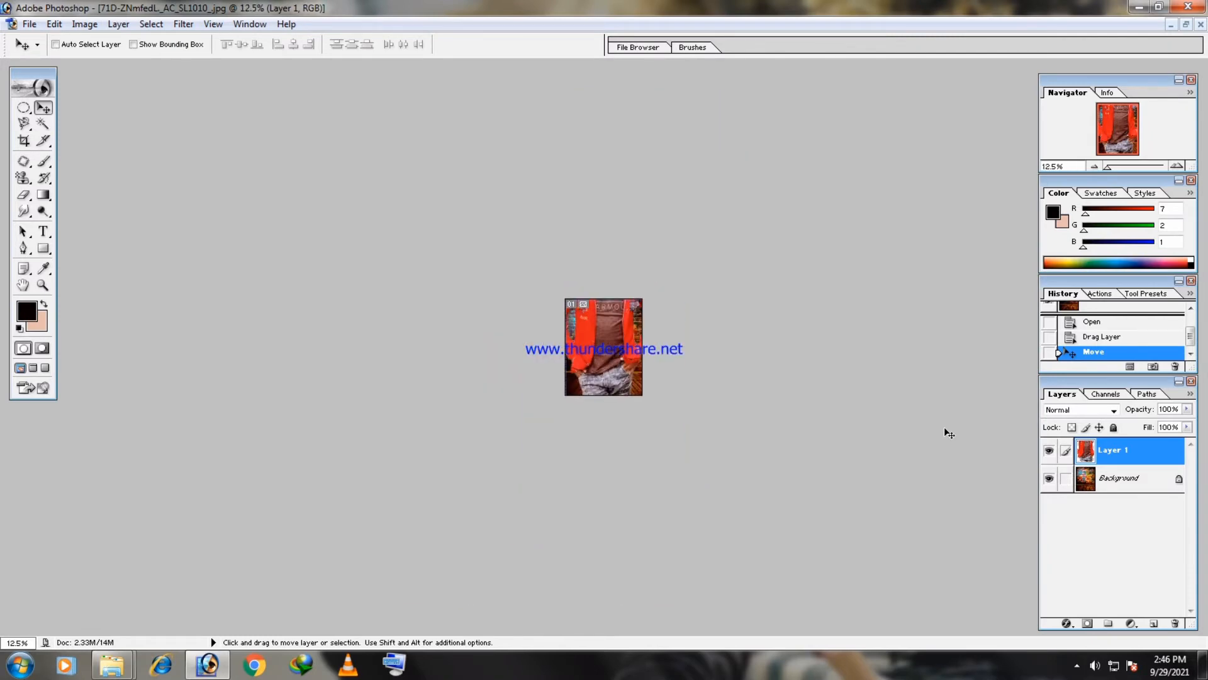
{"action": "key", "text": "ctrl+t"}
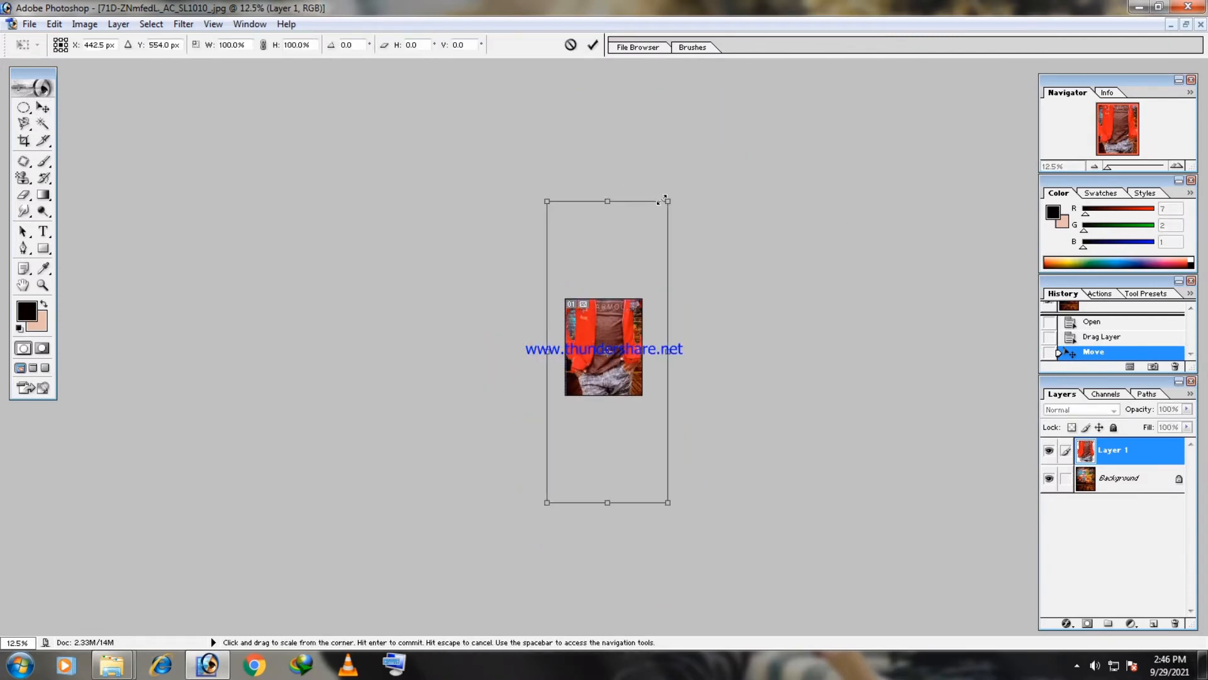
{"action": "left_click_drag", "start_coordinate": [667, 202], "coordinate": [625, 312]}
{"action": "key", "text": "ctrl+plus"}
{"action": "key", "text": "ctrl+plus"}
{"action": "key", "text": "ctrl+plus"}
{"action": "key", "text": "ctrl+plus"}
{"action": "key", "text": "ctrl+plus"}
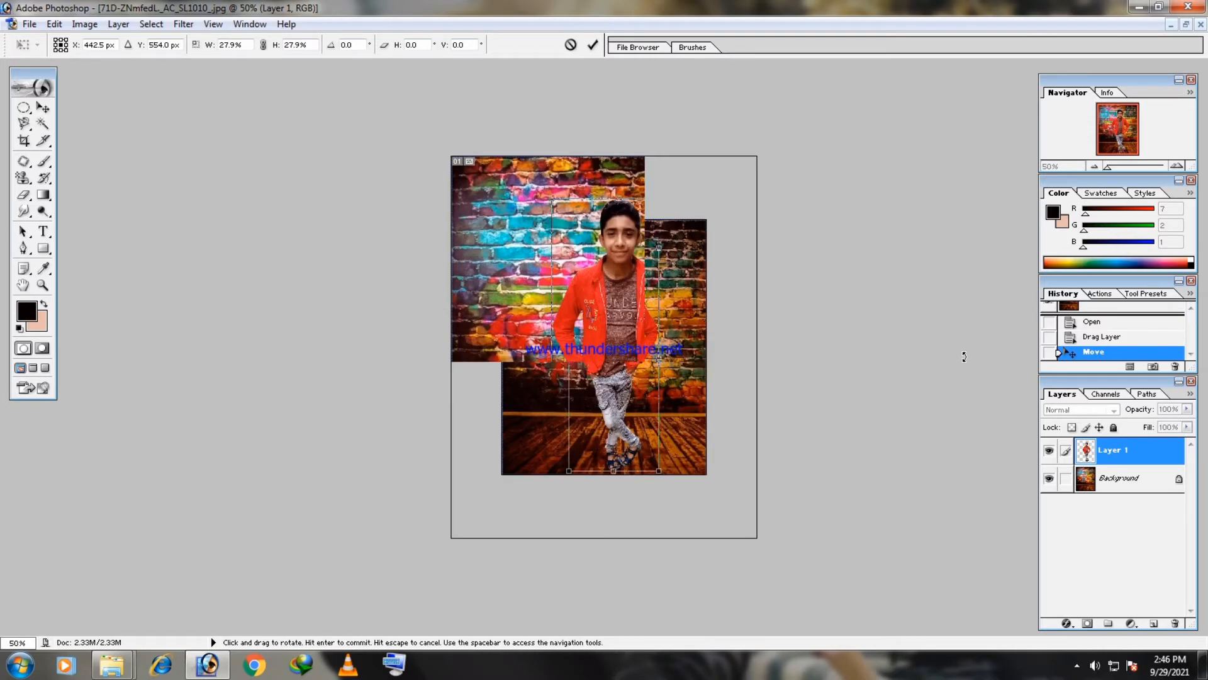
- Nudge the scaled boy left to stand near the middle of the wooden floor and apply the transformation
{"action": "key", "text": "Left"}
{"action": "key", "text": "Left"}
{"action": "key", "text": "Left"}
{"action": "key", "text": "Left"}
{"action": "key", "text": "Left"}
{"action": "key", "text": "Left"}
{"action": "key", "text": "Left"}
{"action": "key", "text": "Left"}
{"action": "key", "text": "Left"}
{"action": "key", "text": "Left"}
{"action": "key", "text": "Left"}
{"action": "key", "text": "Left"}
{"action": "key", "text": "Left"}
{"action": "key", "text": "Left"}
{"action": "key", "text": "Left"}
{"action": "key", "text": "Left"}
{"action": "key", "text": "Left"}
{"action": "key", "text": "Left"}
{"action": "key", "text": "Left"}
{"action": "key", "text": "Left"}
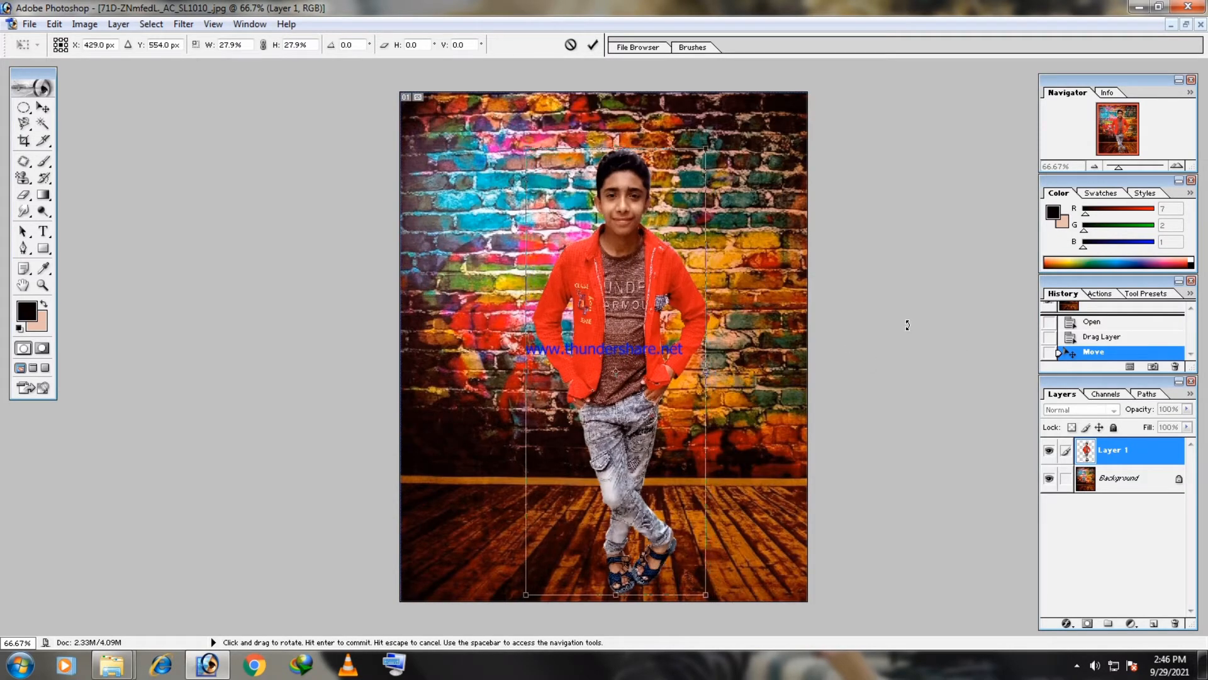
{"action": "key", "text": "Return"}
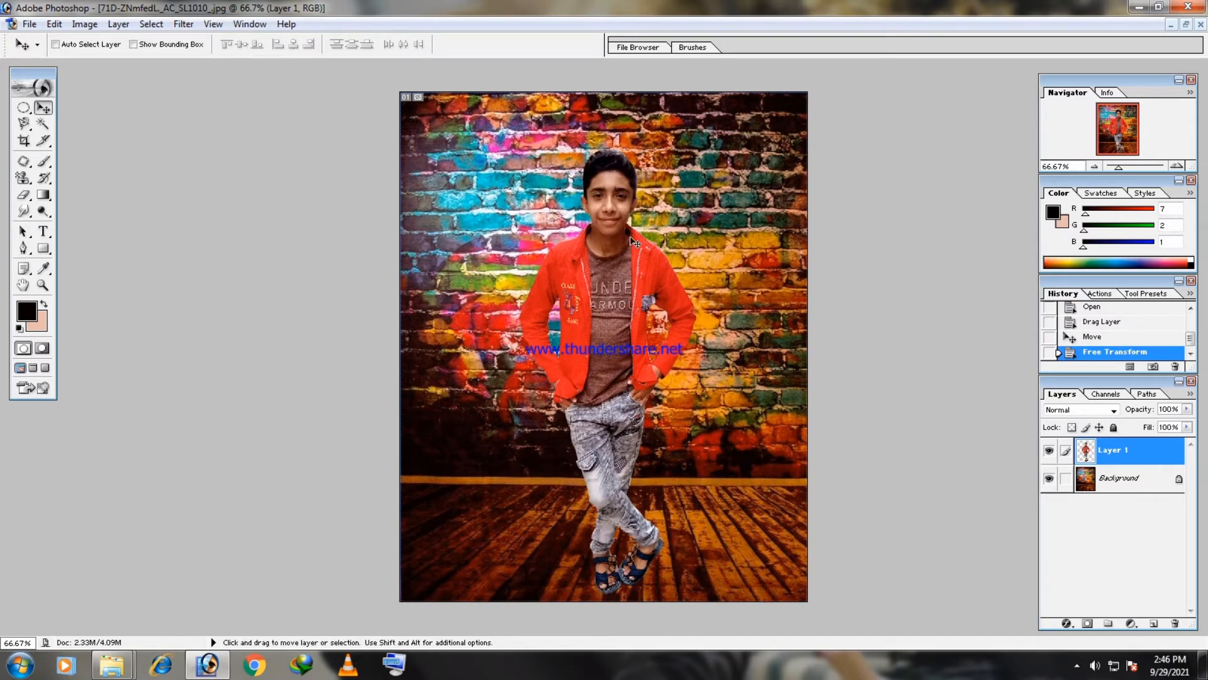
- Add a Curves adjustment layer raising RGB input 88 to output 100 and merge it down into Layer 1
{"action": "left_click", "coordinate": [1130, 623]}
{"action": "left_click", "coordinate": [1110, 451]}
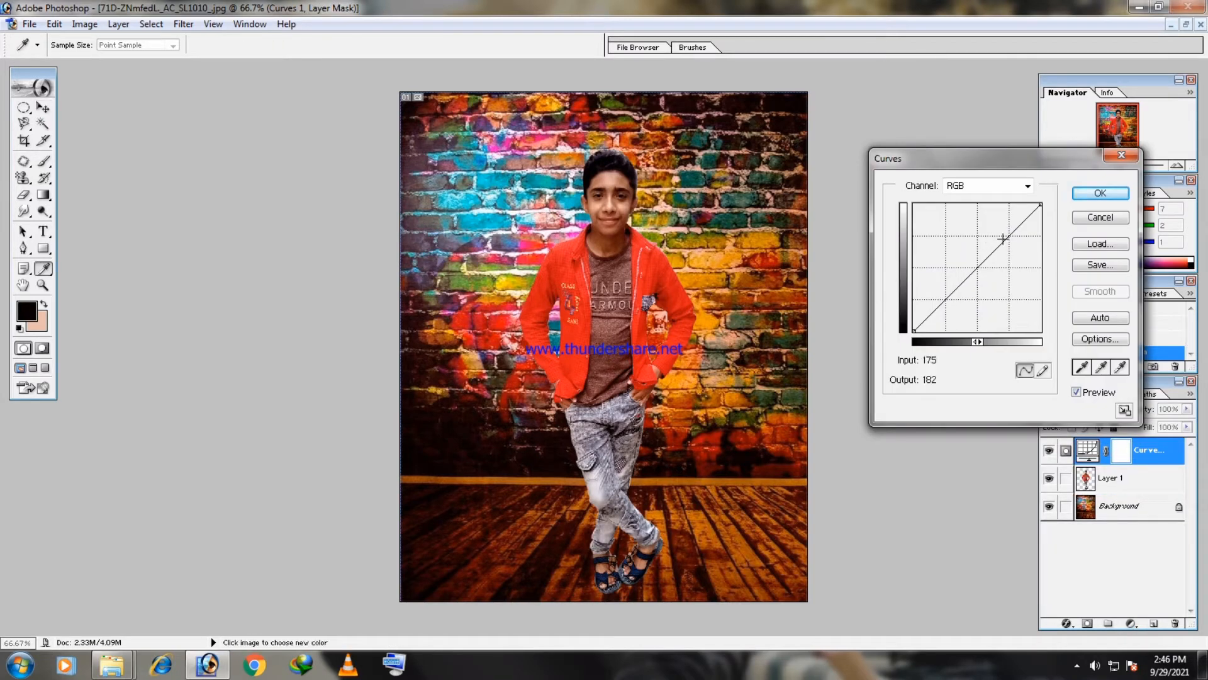
{"action": "left_click_drag", "start_coordinate": [960, 287], "coordinate": [957, 281]}
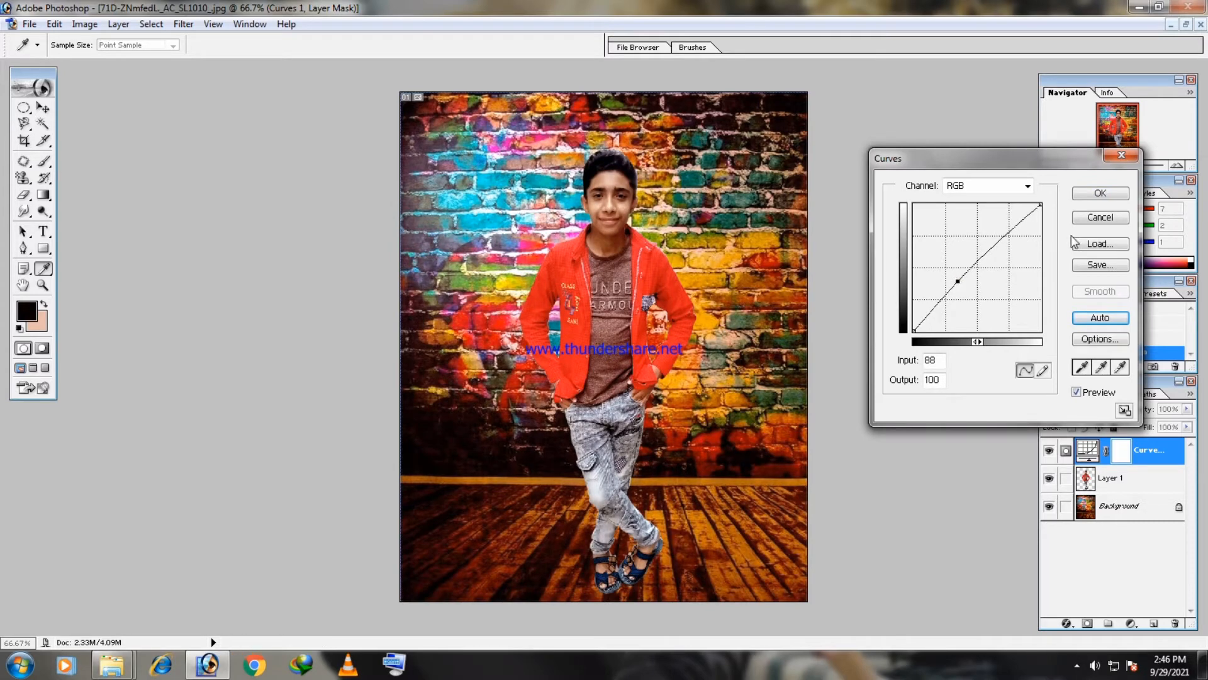
{"action": "left_click", "coordinate": [1099, 193]}
{"action": "key", "text": "d"}
{"action": "key", "text": "v"}
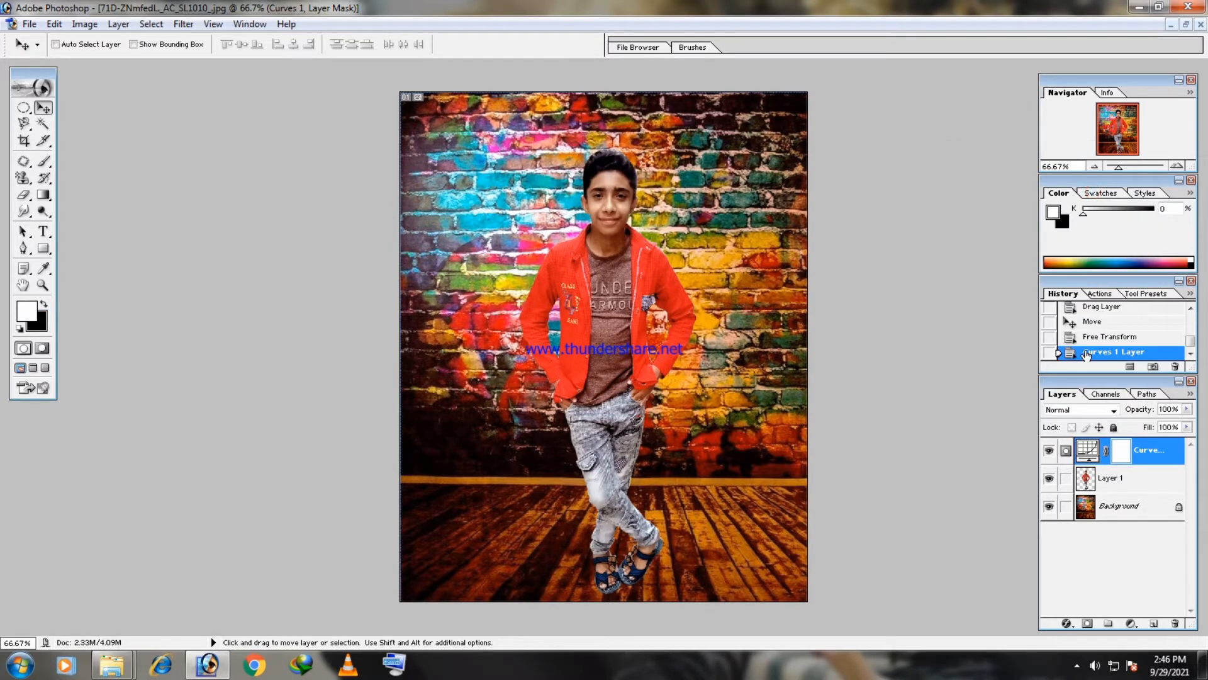
{"action": "key", "text": "ctrl+e"}
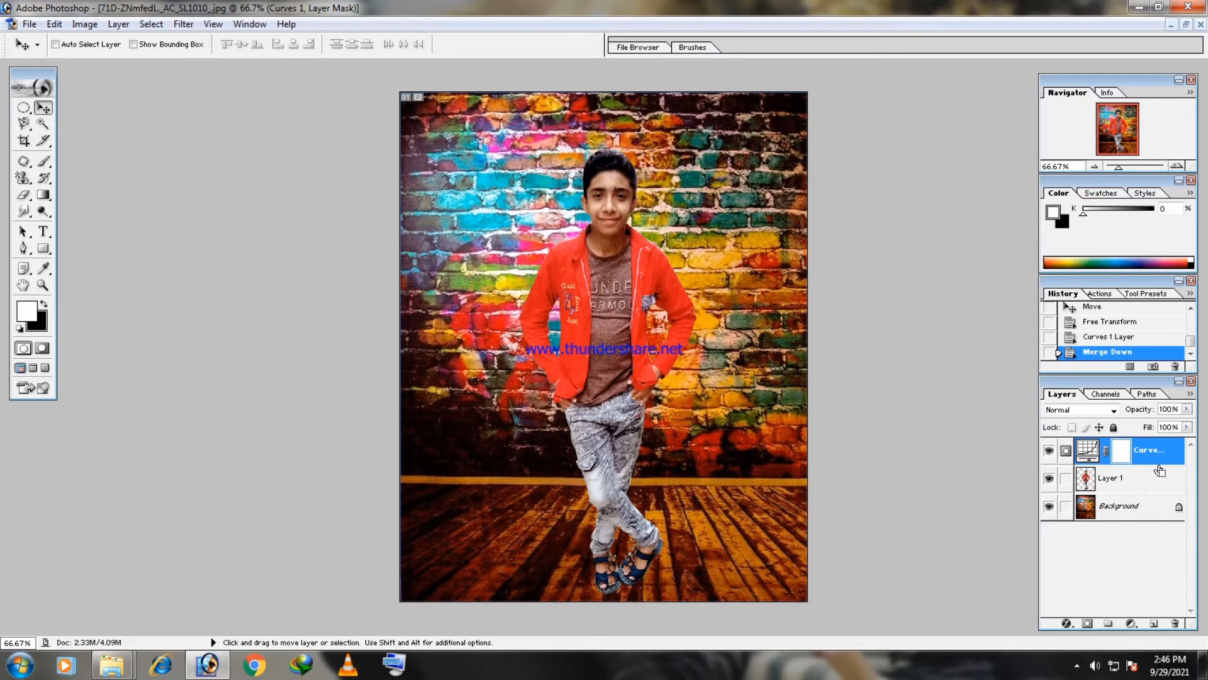
- Add a Color Balance adjustment layer for the Midtones above the boy's layer
{"action": "left_click", "coordinate": [1131, 623]}
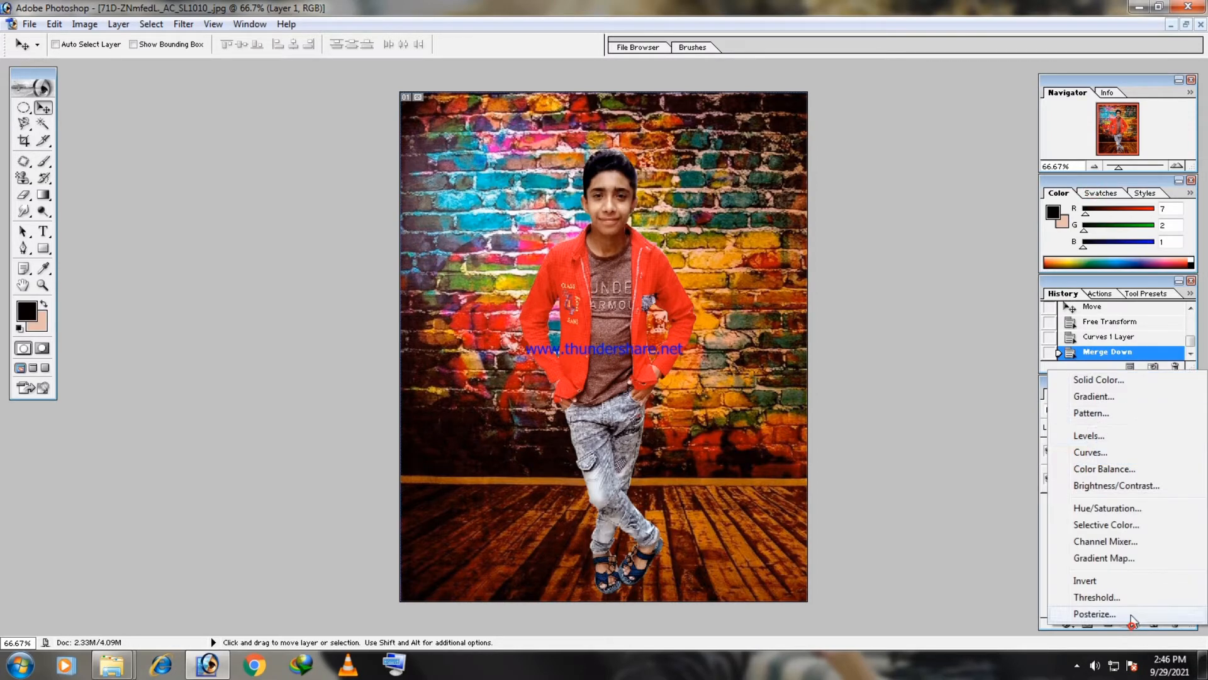
{"action": "left_click", "coordinate": [1107, 469]}
{"action": "mouse_move", "coordinate": [1024, 233]}
{"action": "left_mouse_down"}
{"action": "mouse_move", "coordinate": [1037, 230]}
{"action": "mouse_move", "coordinate": [1020, 234]}
{"action": "left_mouse_up"}
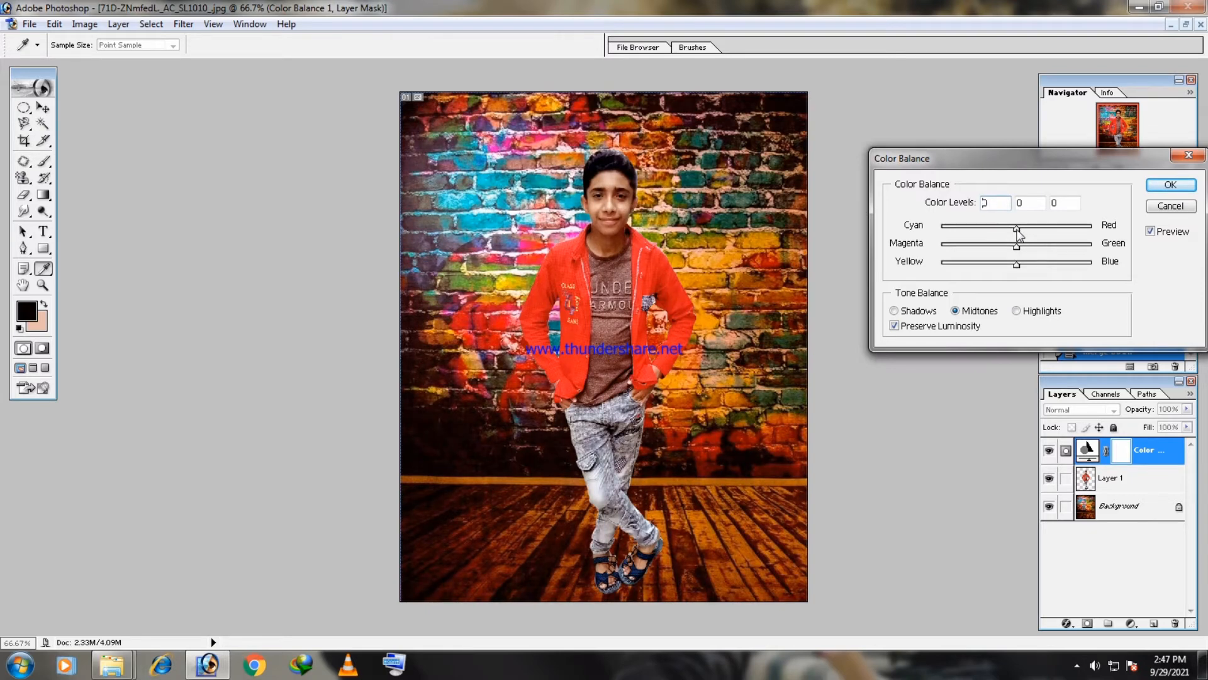
{"action": "left_click", "coordinate": [1152, 186]}
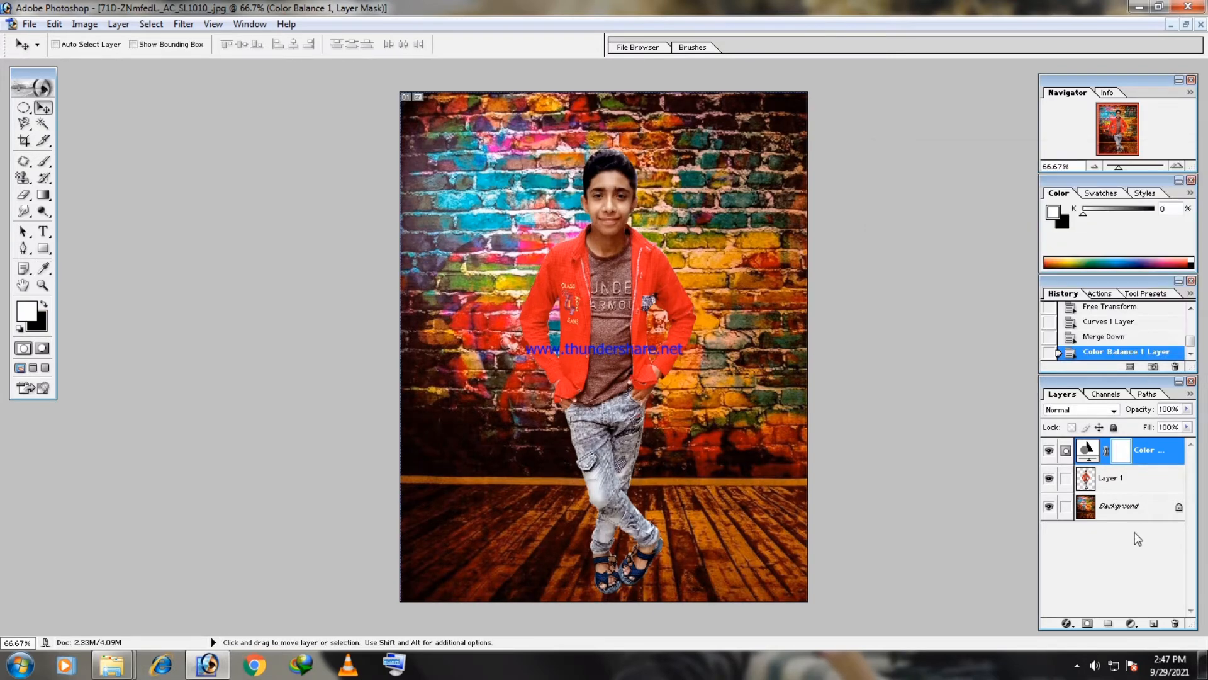
- Add a Brightness/Contrast adjustment layer that slightly brightens the picture
{"action": "left_click", "coordinate": [1125, 623]}
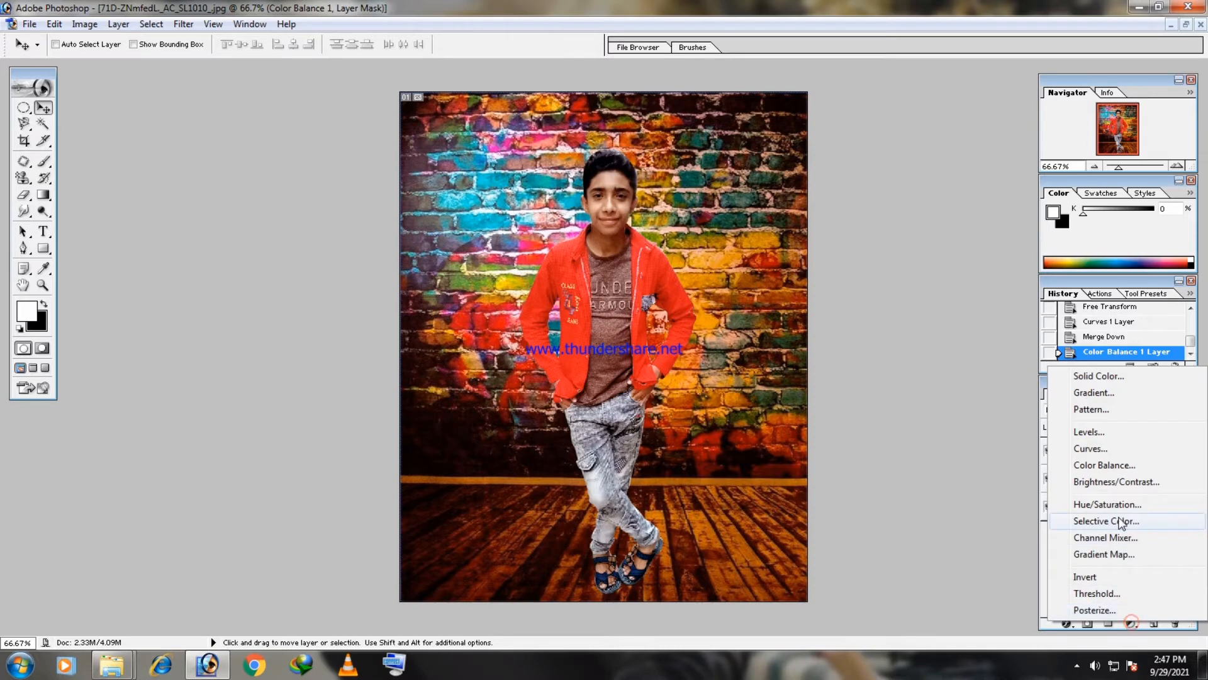
{"action": "left_click", "coordinate": [1117, 481]}
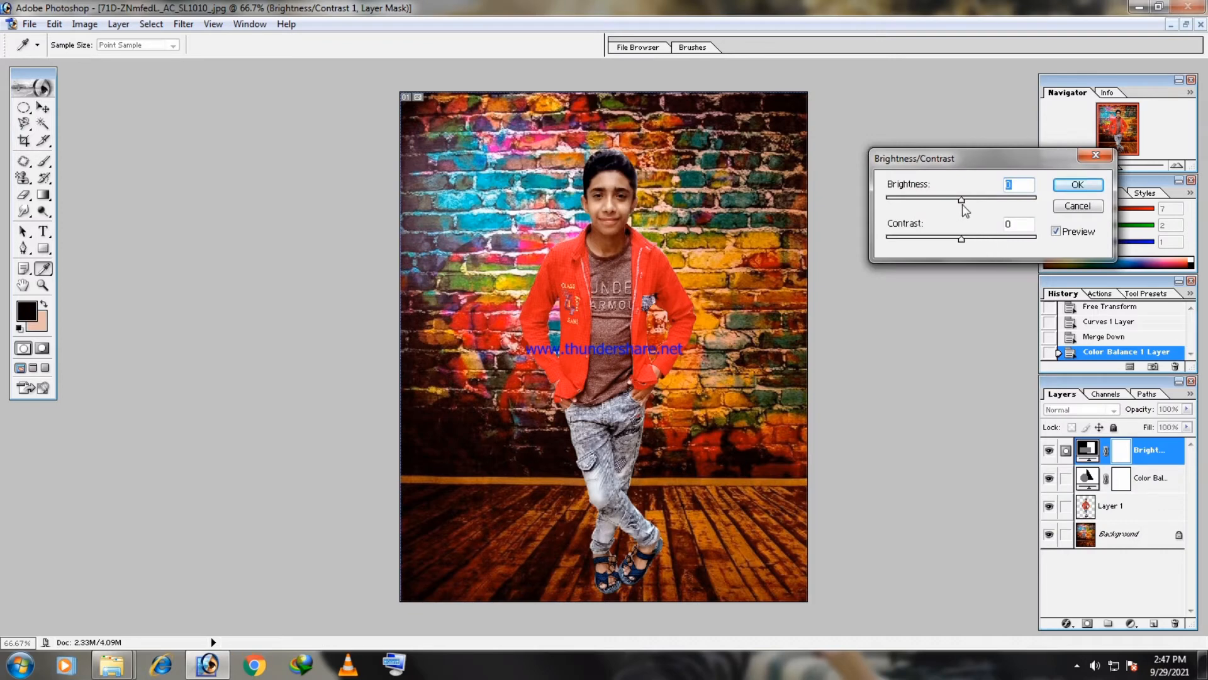
{"action": "left_click_drag", "start_coordinate": [961, 200], "coordinate": [969, 240]}
{"action": "key", "text": "Return"}
{"action": "key", "text": "v"}
{"action": "key", "text": "d"}
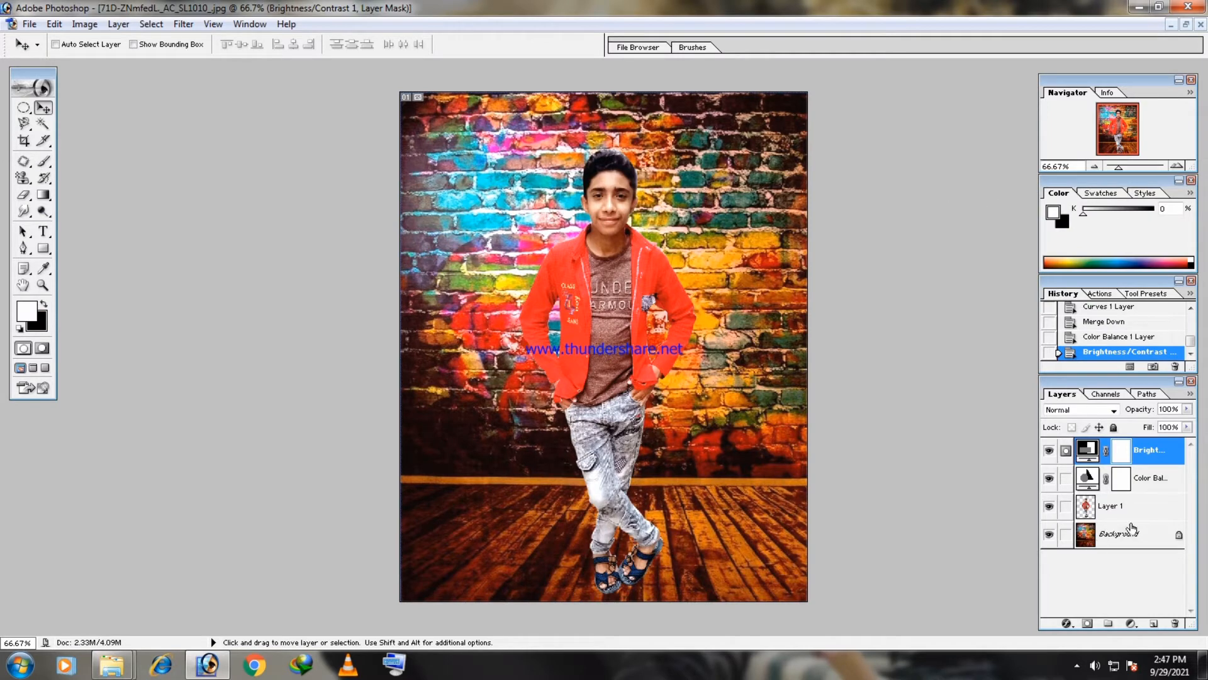
- Merge the Color Balance and Brightness/Contrast layers down into Layer 1
{"action": "left_click", "coordinate": [1155, 478]}
{"action": "key", "text": "ctrl+e"}
{"action": "left_click_drag", "start_coordinate": [1155, 442], "coordinate": [1155, 501]}
{"action": "key", "text": "ctrl+e"}
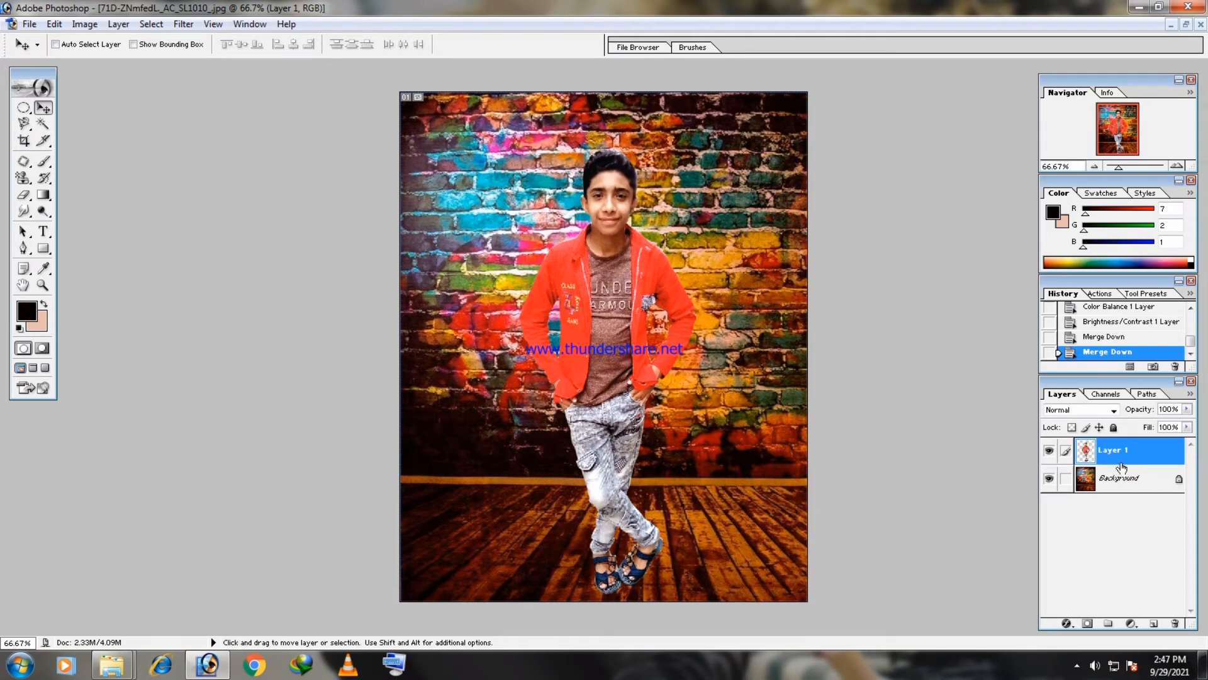
- Merge the visible layers into the Background, duplicate it as a new layer, and add a white layer mask to the copy
{"action": "key", "text": "ctrl+shift+e"}
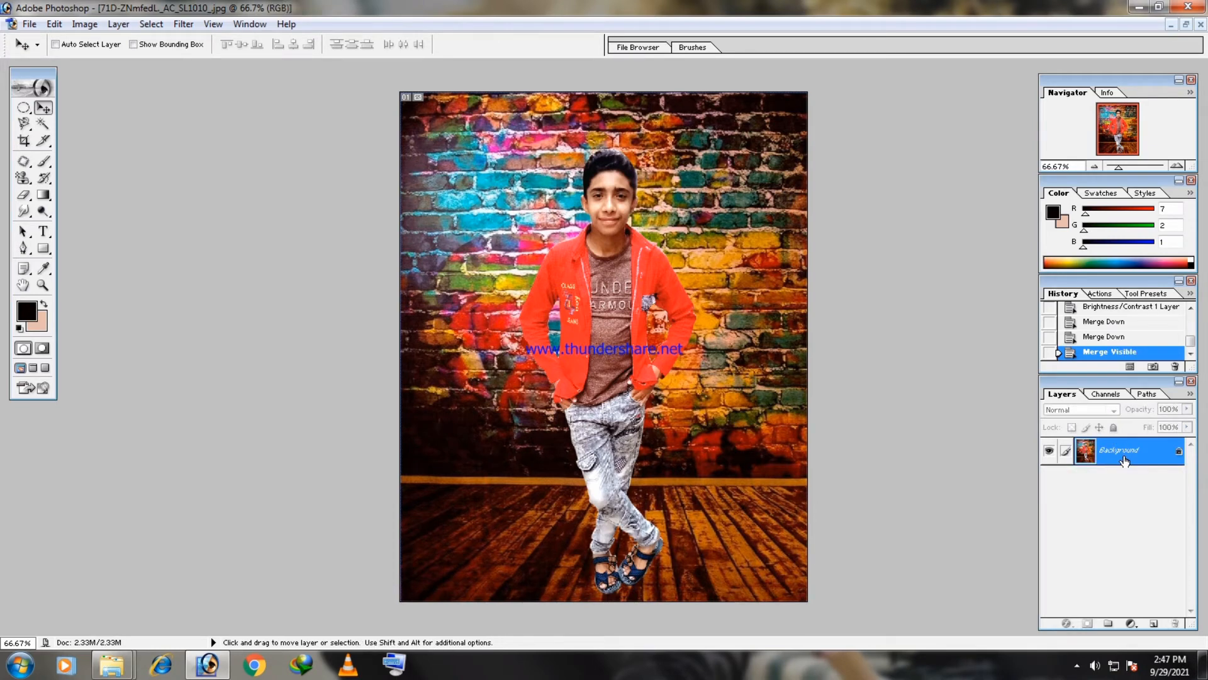
{"action": "key", "text": "ctrl+j"}
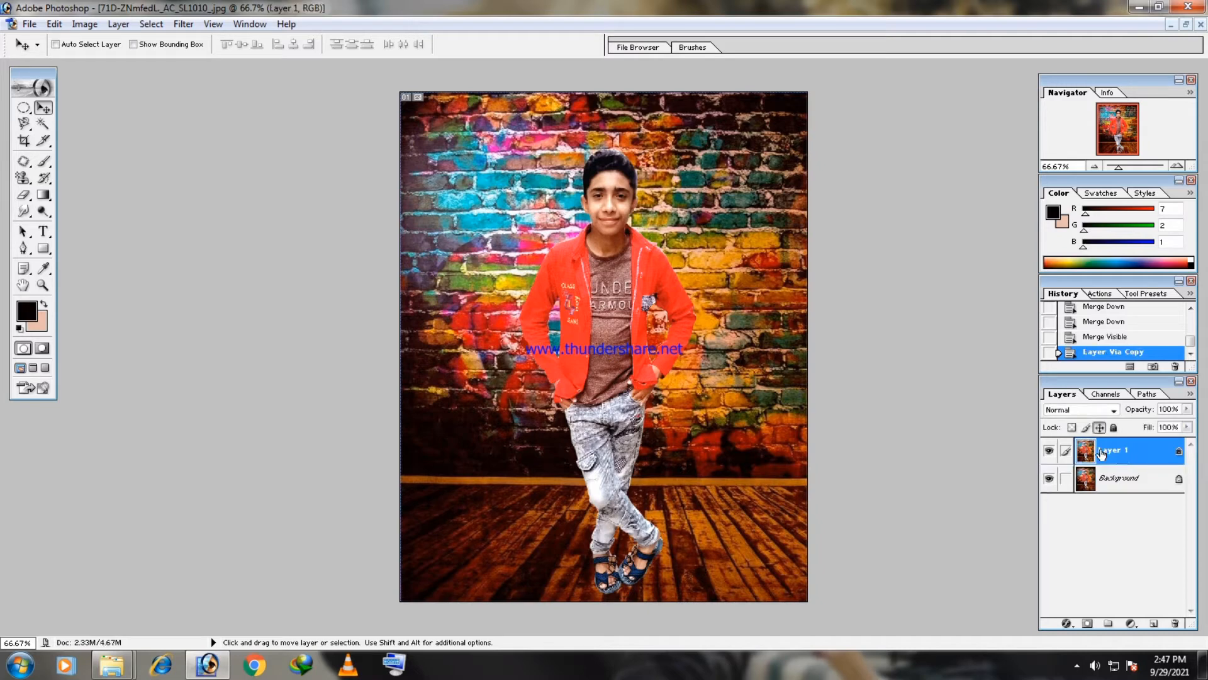
{"action": "left_click", "coordinate": [1088, 623]}
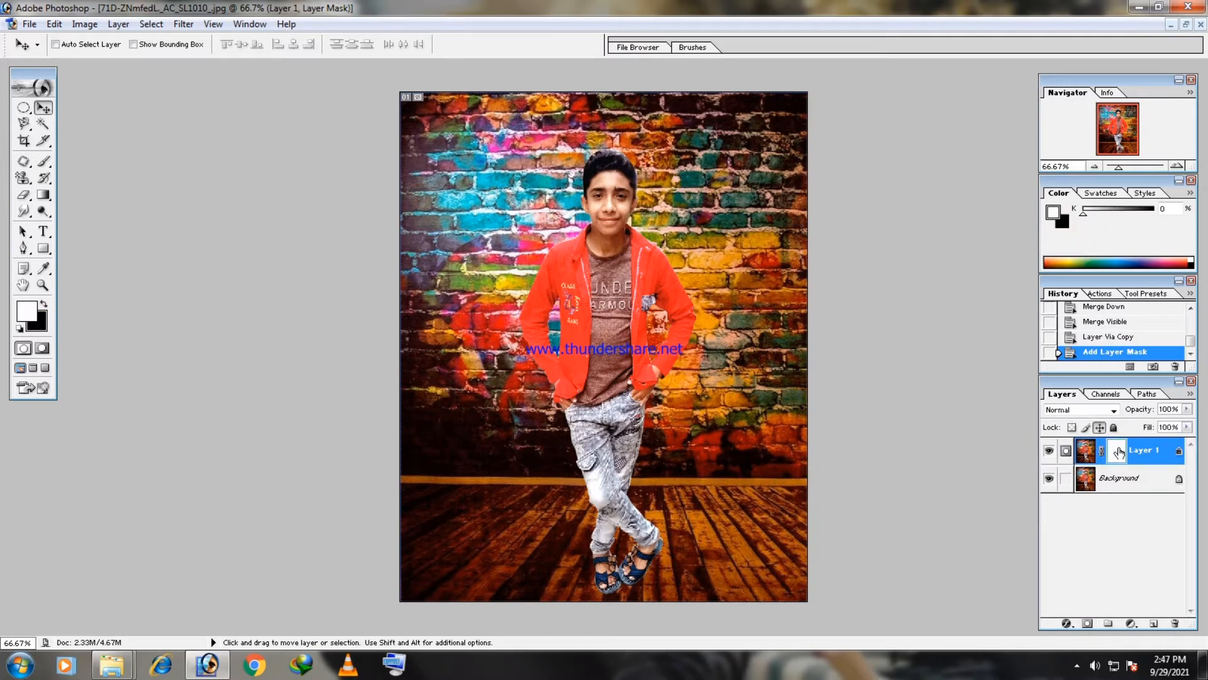
- Apply a Gaussian Blur with a radius of 4.2 pixels to the image on Layer 1, not to its mask
{"action": "left_click", "coordinate": [1086, 452]}
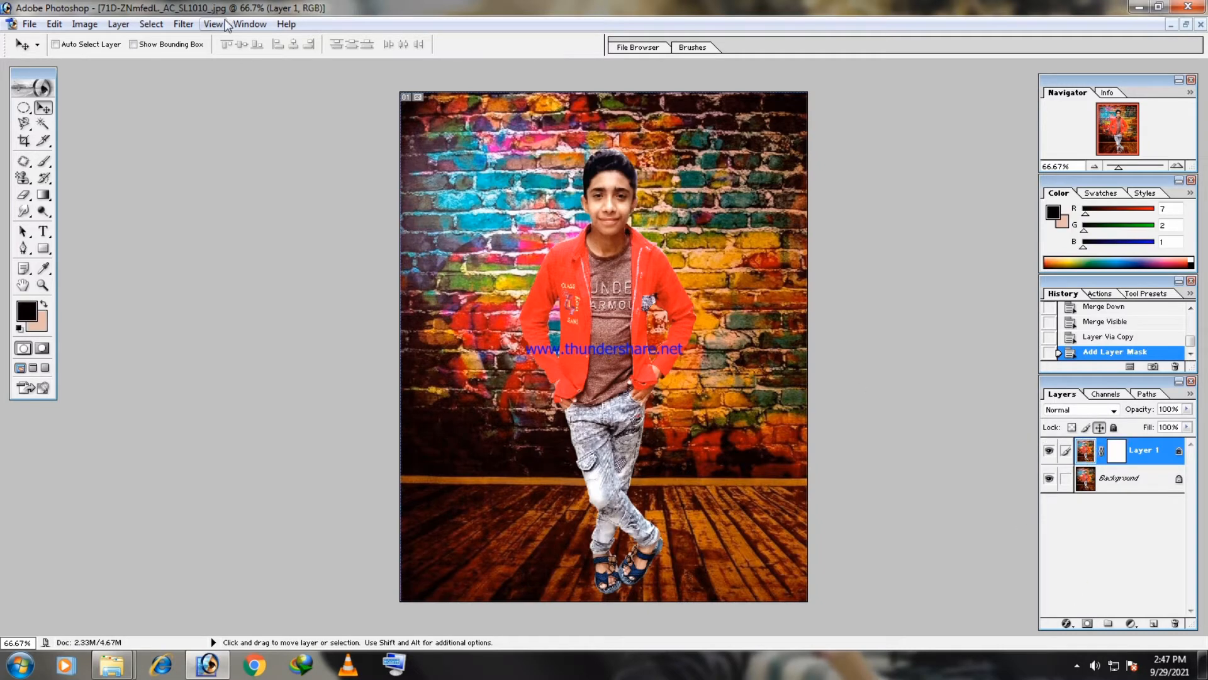
{"action": "left_click", "coordinate": [184, 24]}
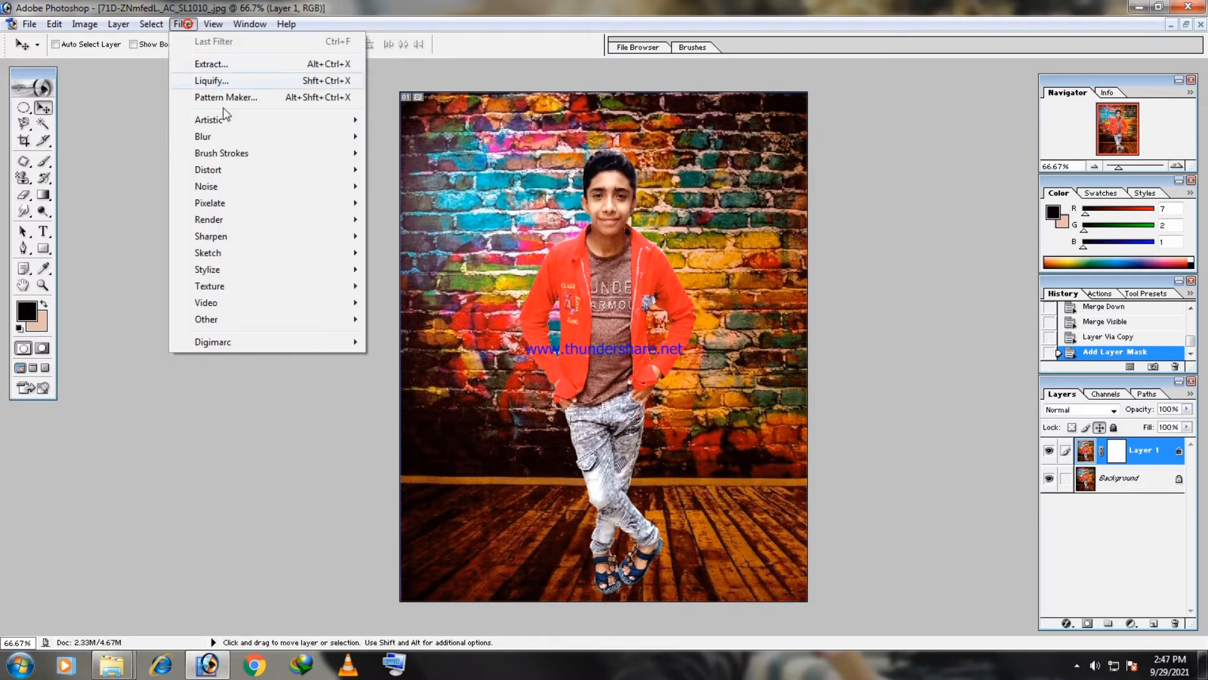
{"action": "left_click", "coordinate": [244, 138]}
{"action": "left_click", "coordinate": [448, 164]}
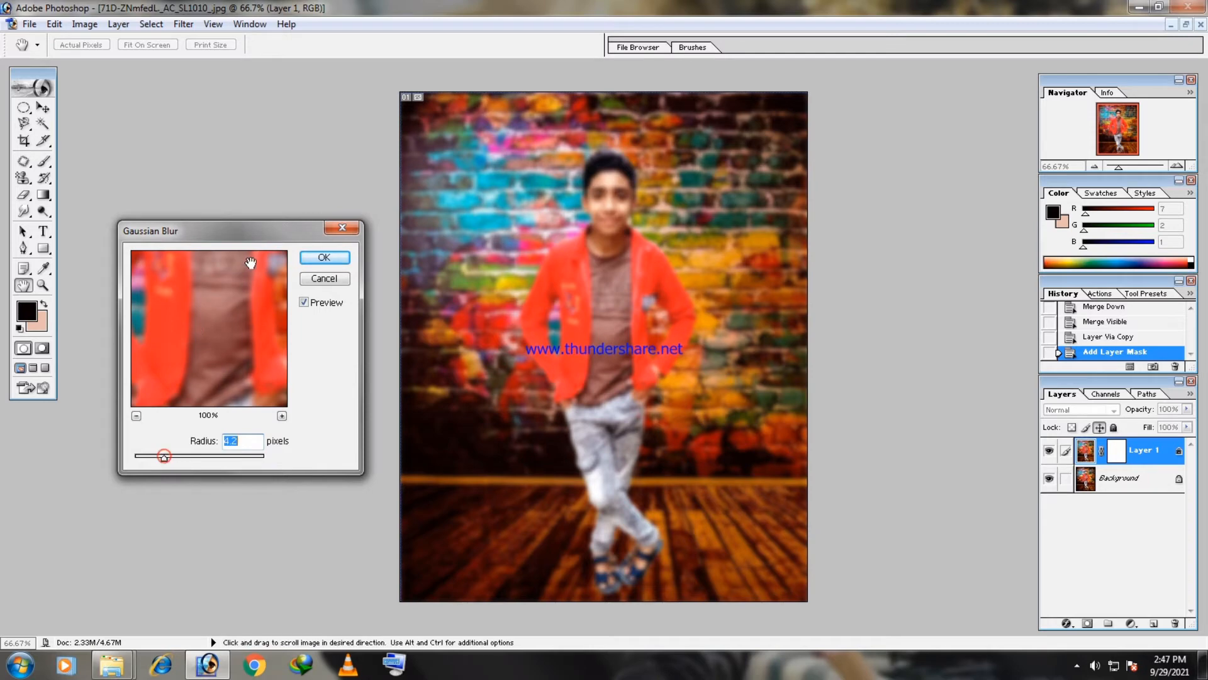
{"action": "left_click", "coordinate": [324, 256]}
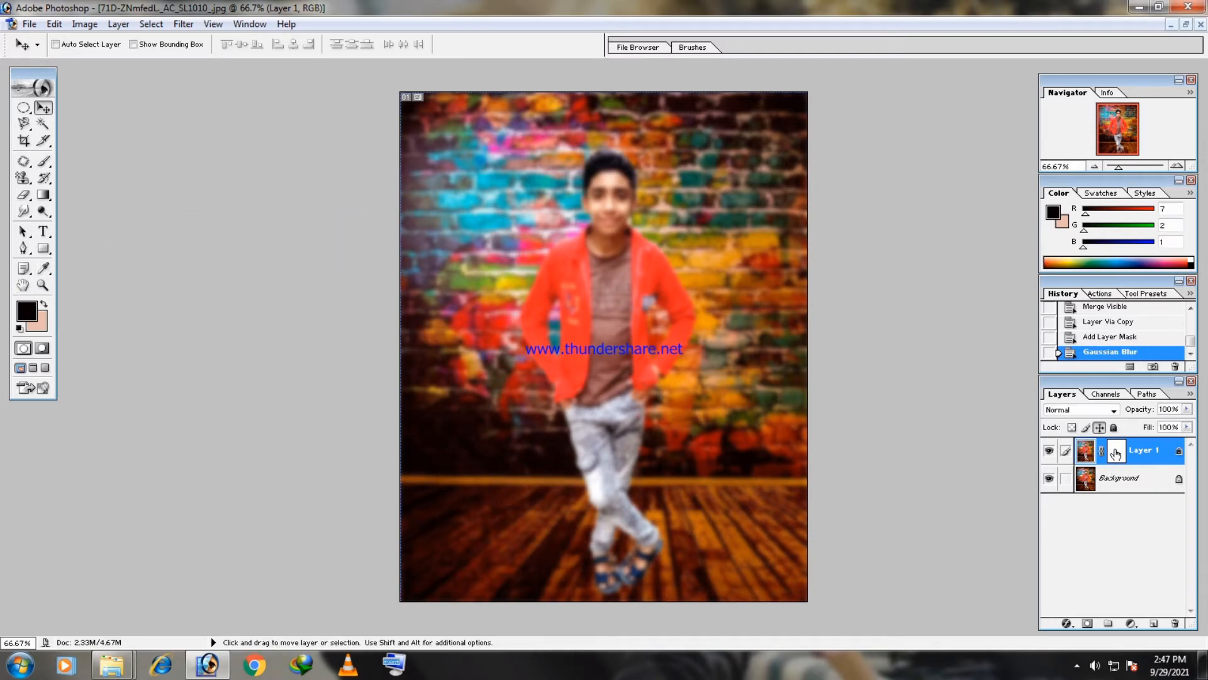
- Invert Layer 1's mask to black and paint white over the boy's face with a small brush at 51% opacity to smooth his skin
{"action": "left_click", "coordinate": [1115, 452]}
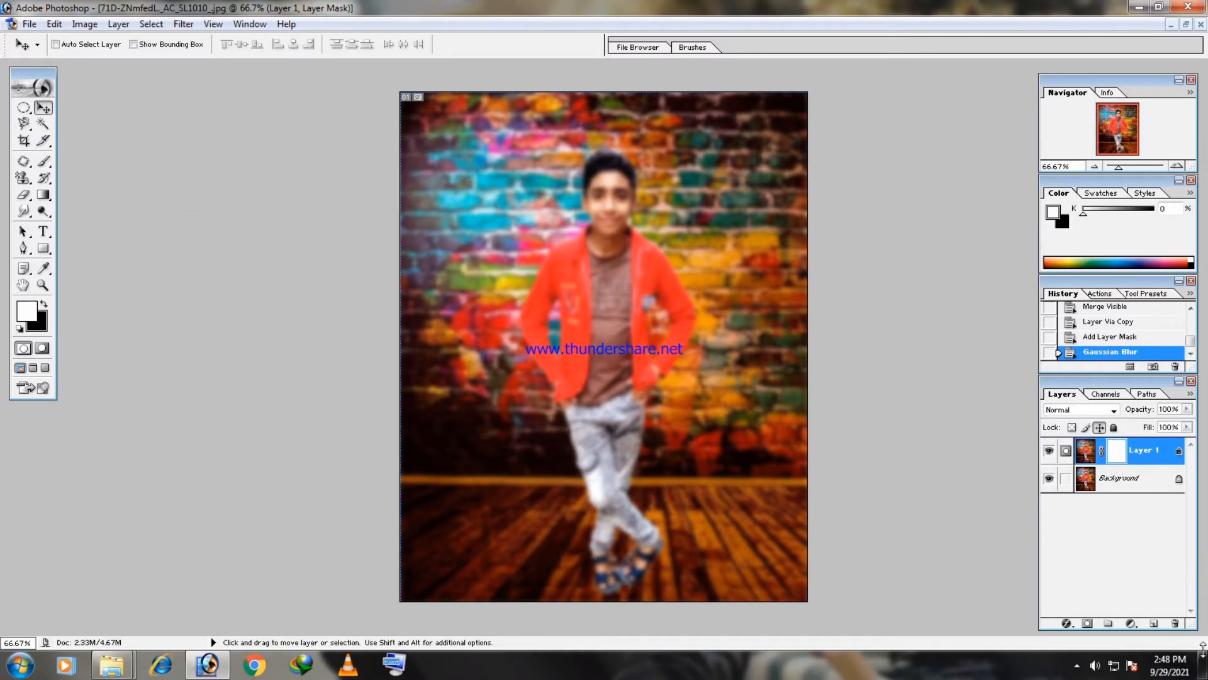
{"action": "key", "text": "ctrl+i"}
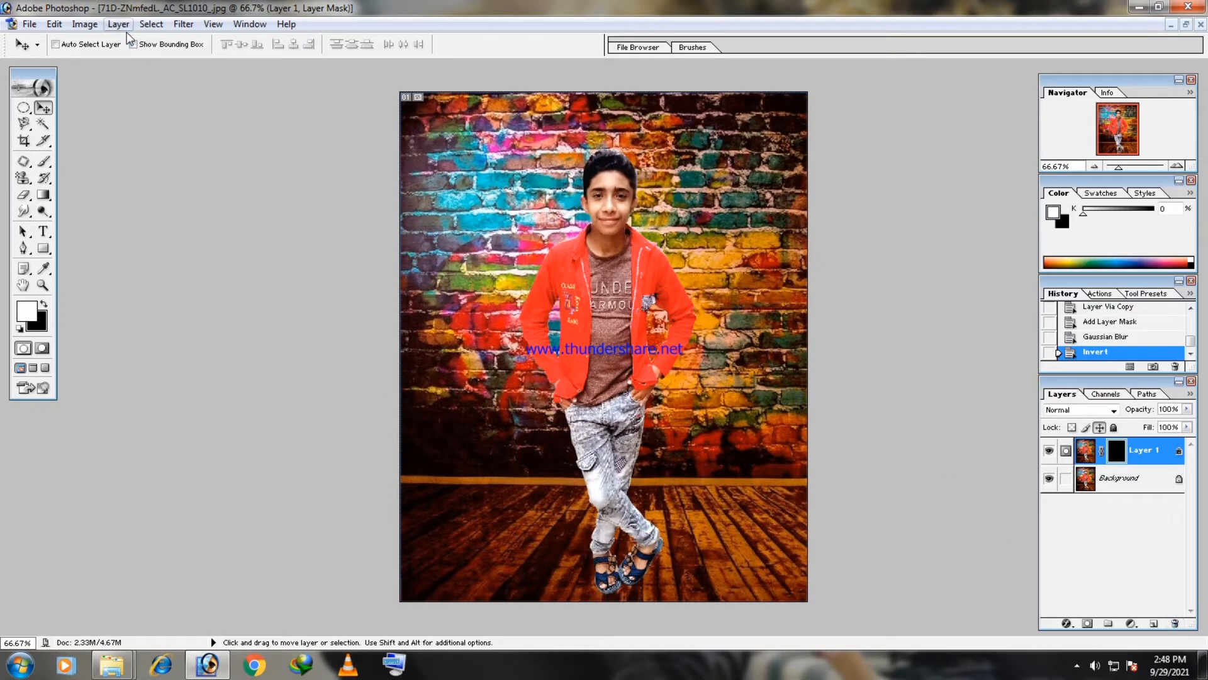
{"action": "left_click", "coordinate": [44, 160]}
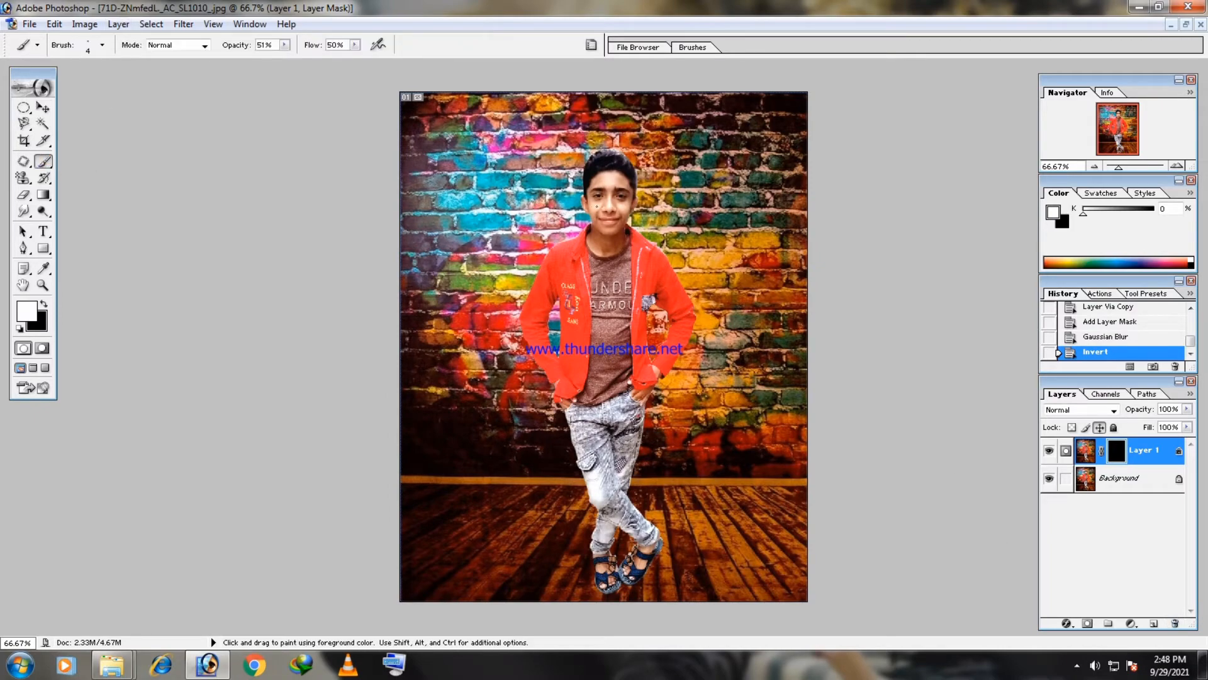
{"action": "key", "text": "ctrl+plus"}
{"action": "key", "text": "ctrl+plus"}
{"action": "key", "text": "ctrl+plus"}
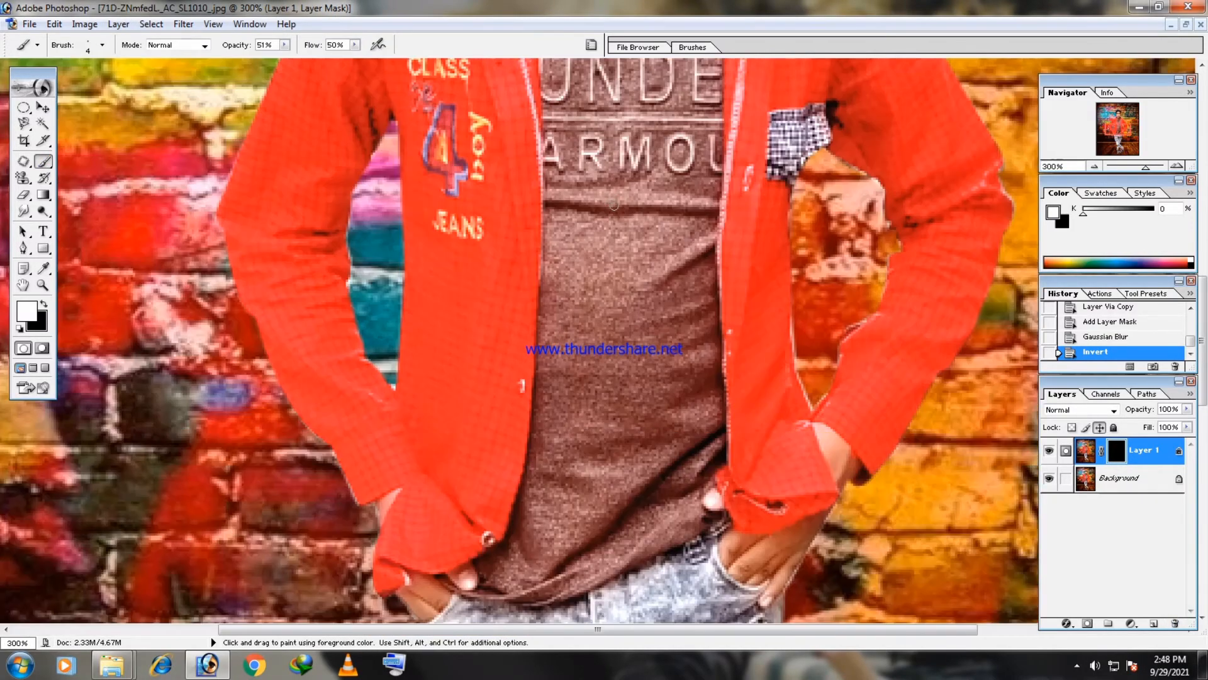
{"action": "scroll", "coordinate": [641, 198], "scroll_direction": "up", "scroll_amount": 3}
{"action": "scroll", "coordinate": [642, 198], "scroll_direction": "up", "scroll_amount": 5}
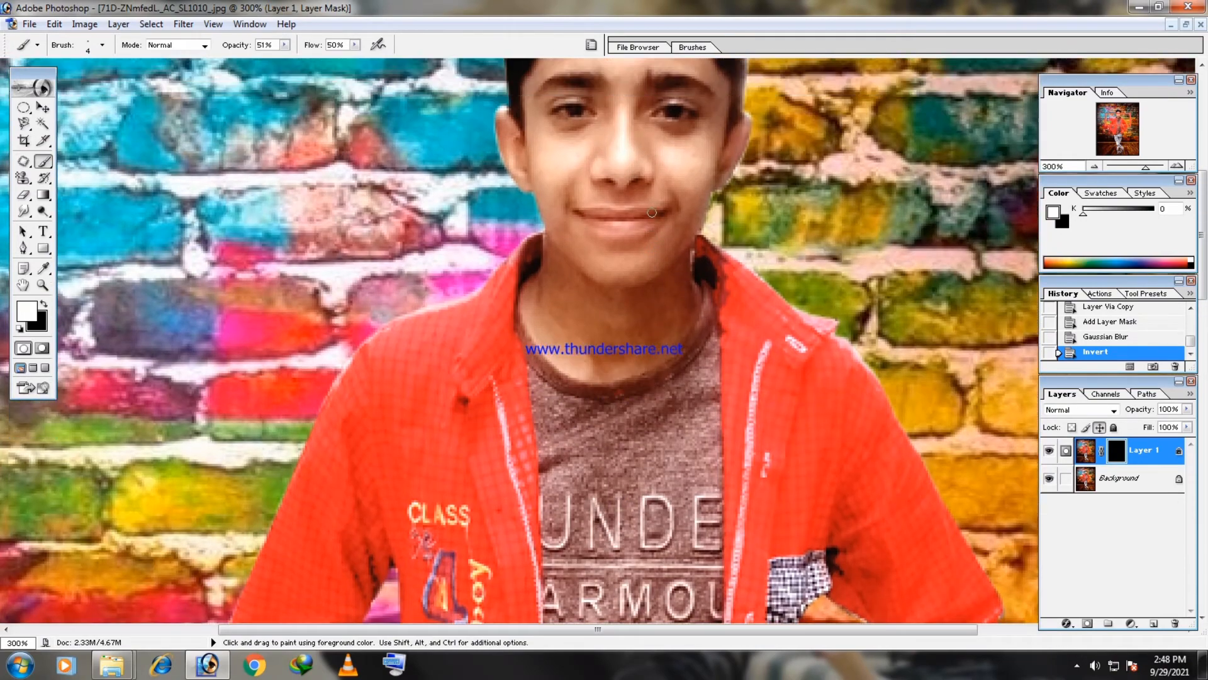
{"action": "scroll", "coordinate": [658, 217], "scroll_direction": "up", "scroll_amount": 2}
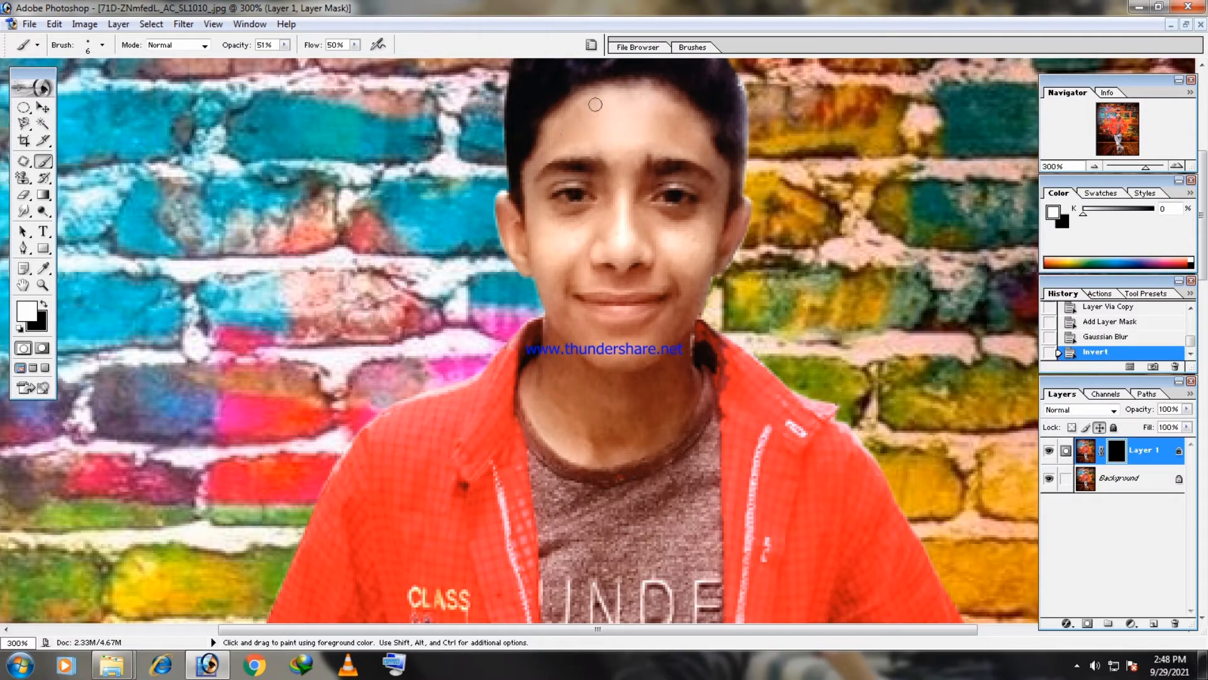
{"action": "left_click_drag", "start_coordinate": [563, 128], "coordinate": [606, 92]}
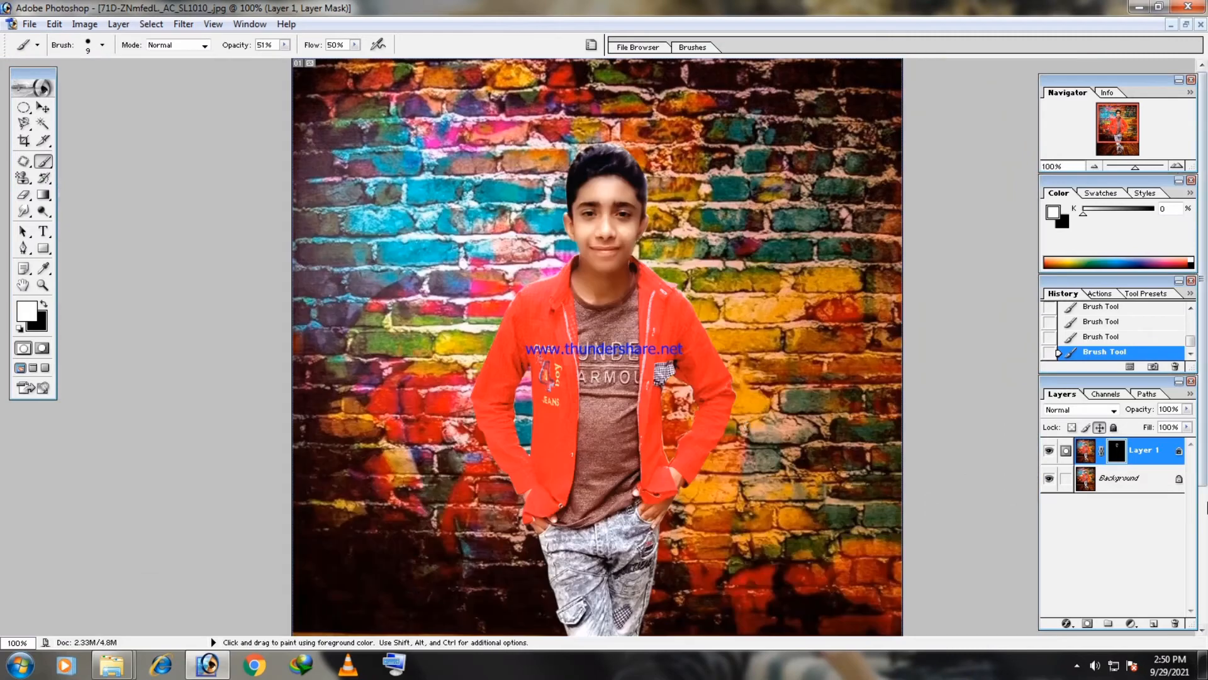
- Merge the masked blur layer and the Background into a single Background layer
{"action": "left_click", "coordinate": [1157, 475]}
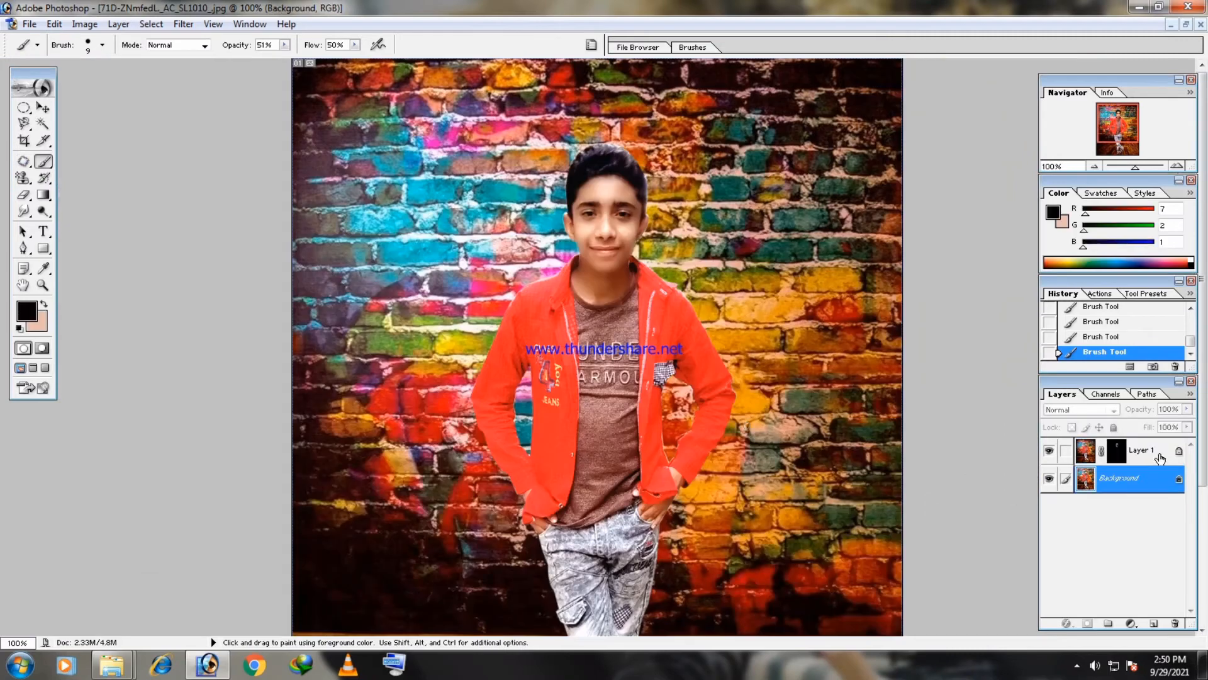
{"action": "left_click", "coordinate": [1161, 455]}
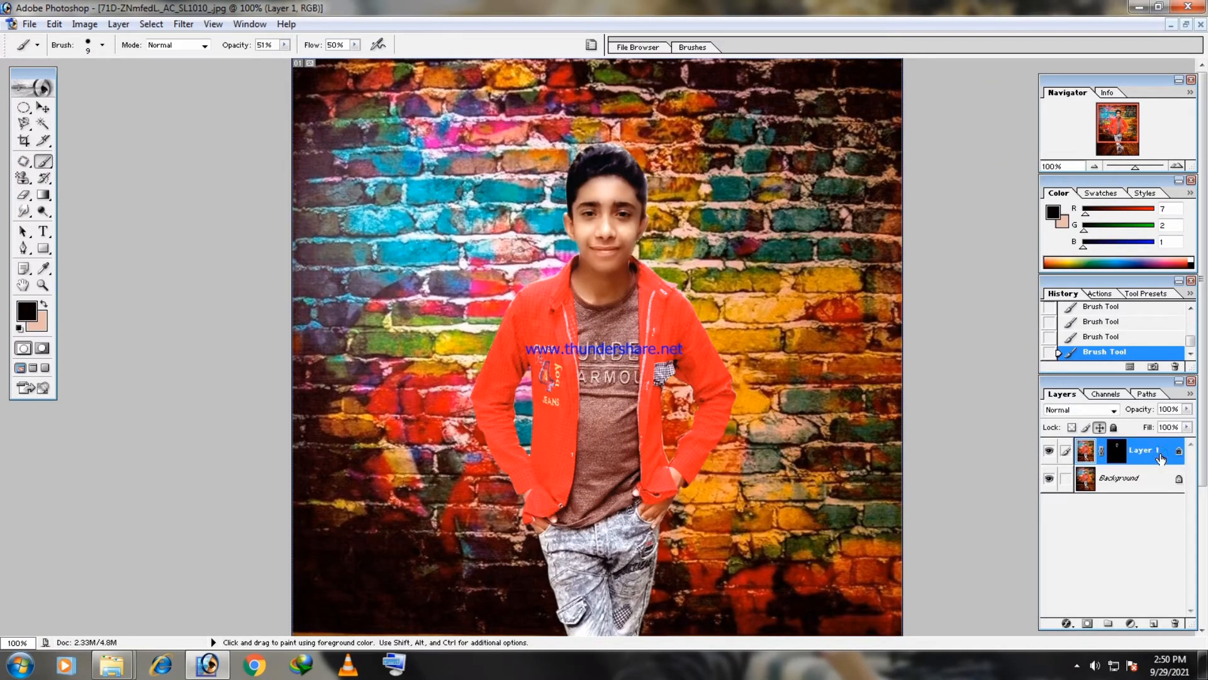
{"action": "left_click", "coordinate": [1156, 473]}
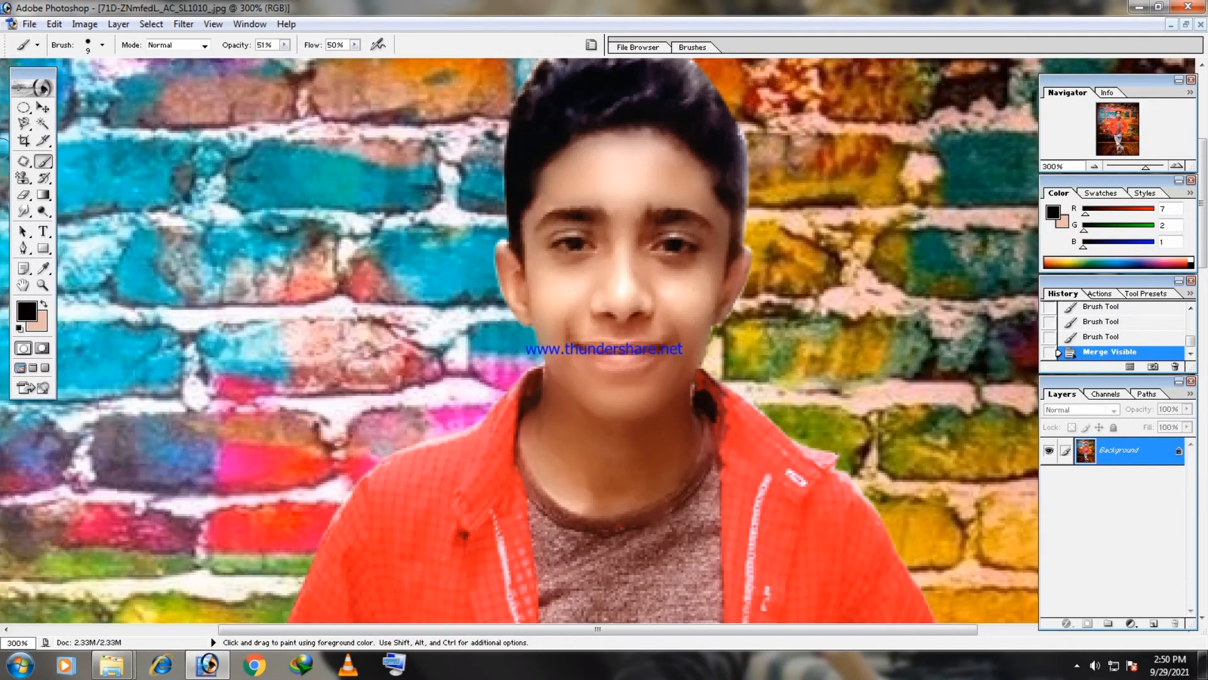
- Switch to the Smudge tool with the hard round 13 px brush preset
{"action": "left_click", "coordinate": [24, 211]}
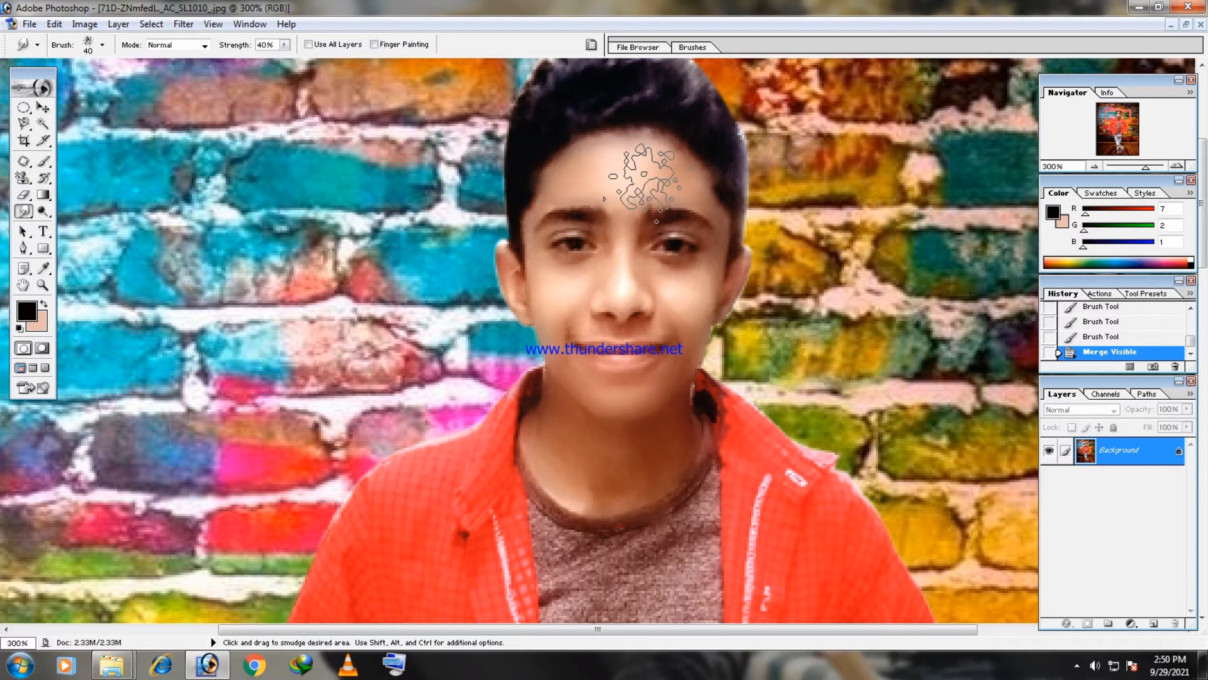
{"action": "scroll", "coordinate": [661, 242], "scroll_direction": "up", "scroll_amount": 2}
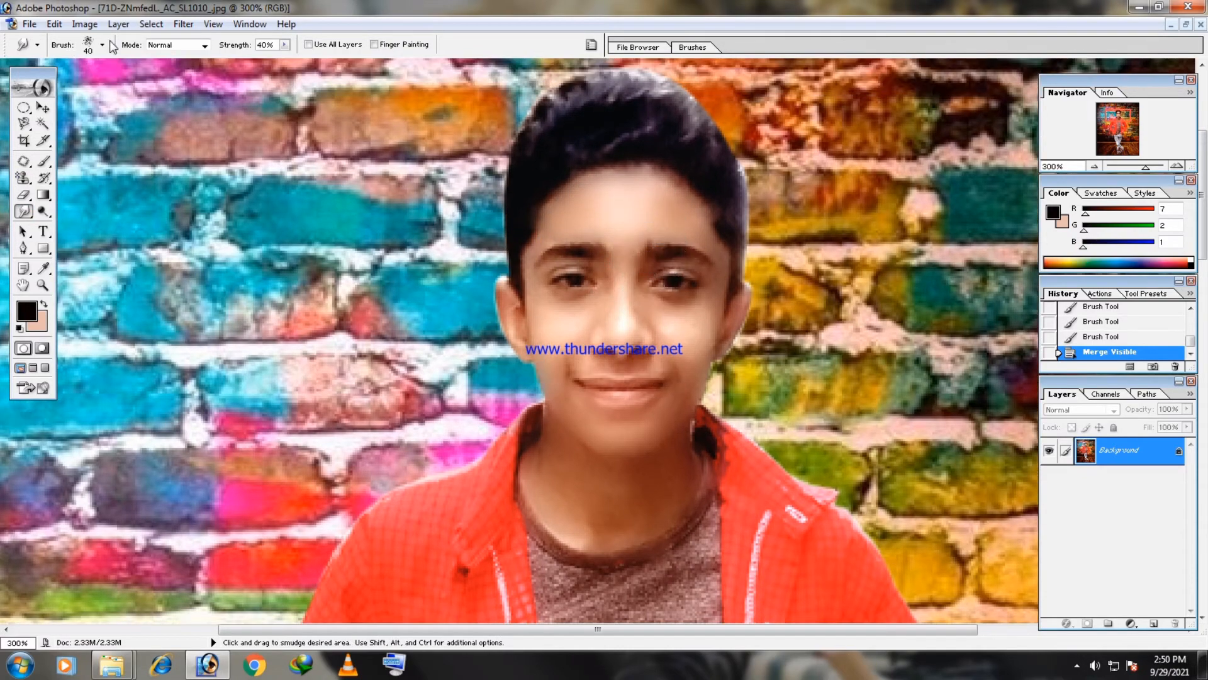
{"action": "left_click", "coordinate": [103, 45]}
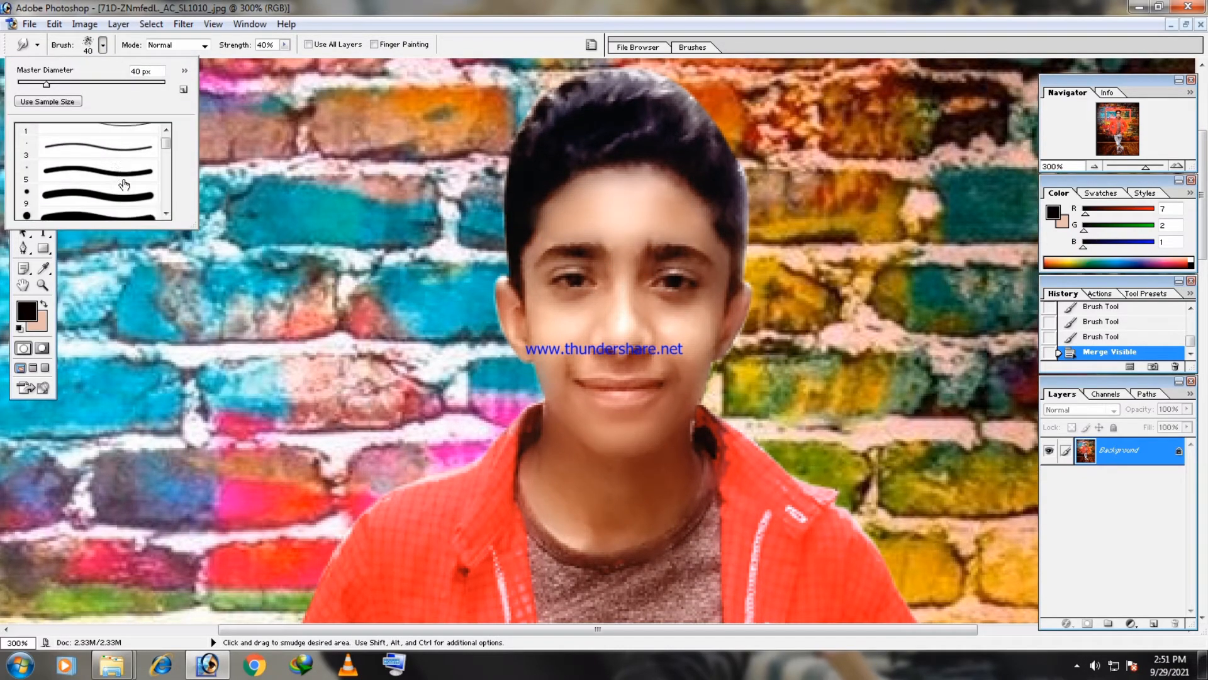
{"action": "left_click", "coordinate": [116, 196]}
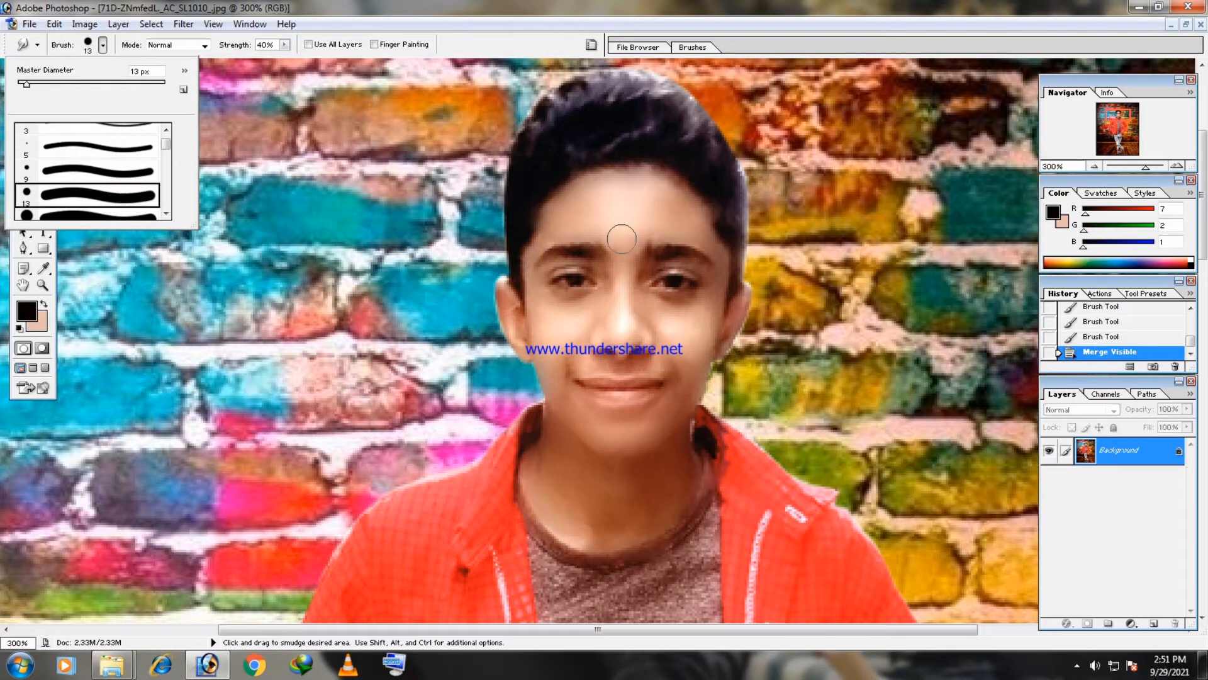
{"action": "left_click", "coordinate": [298, 154]}
- Smudge the boy's upper forehead toward the hairline at 40% strength, using round brush sizes between about 10 and 20 px
{"action": "key", "text": "bracketright"}
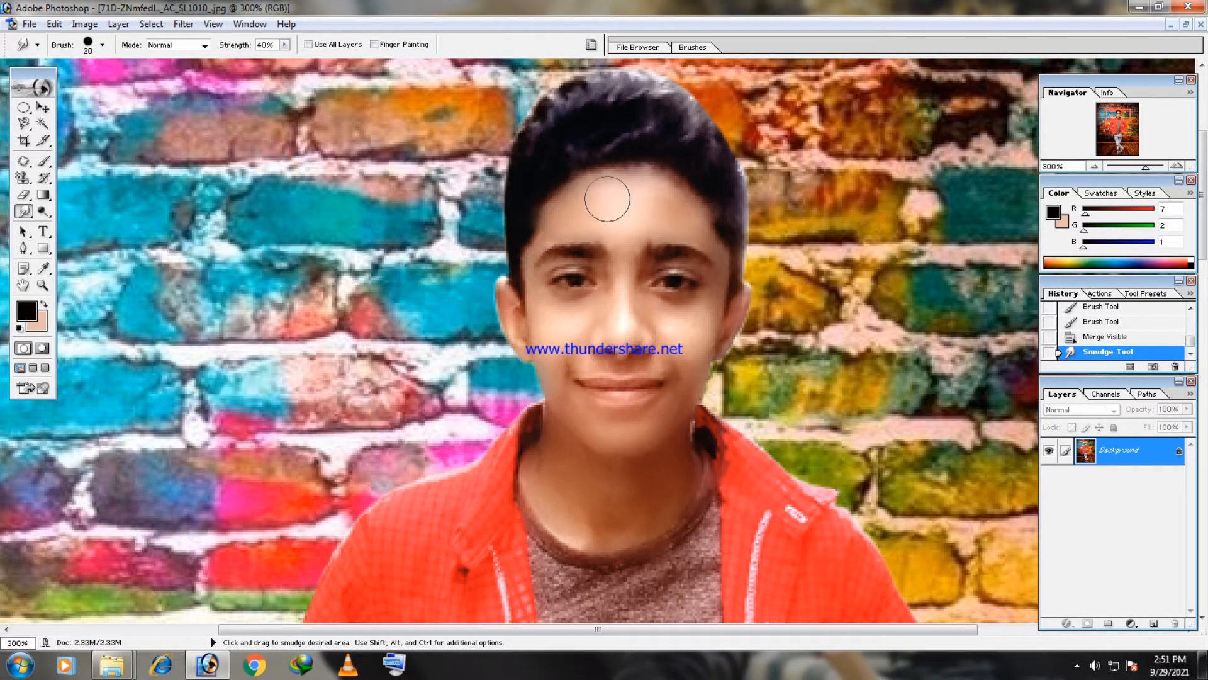
{"action": "key", "text": "bracketright"}
{"action": "key", "text": "bracketleft"}
{"action": "key", "text": "bracketleft"}
{"action": "key", "text": "bracketright"}
{"action": "key", "text": "bracketright"}
{"action": "mouse_move", "coordinate": [676, 208]}
{"action": "left_mouse_down"}
{"action": "mouse_move", "coordinate": [674, 179]}
{"action": "mouse_move", "coordinate": [657, 191]}
{"action": "left_mouse_up"}
{"action": "mouse_move", "coordinate": [643, 196]}
{"action": "left_mouse_down"}
{"action": "mouse_move", "coordinate": [548, 189]}
{"action": "mouse_move", "coordinate": [633, 173]}
{"action": "left_mouse_up"}
{"action": "key", "text": "bracketleft"}
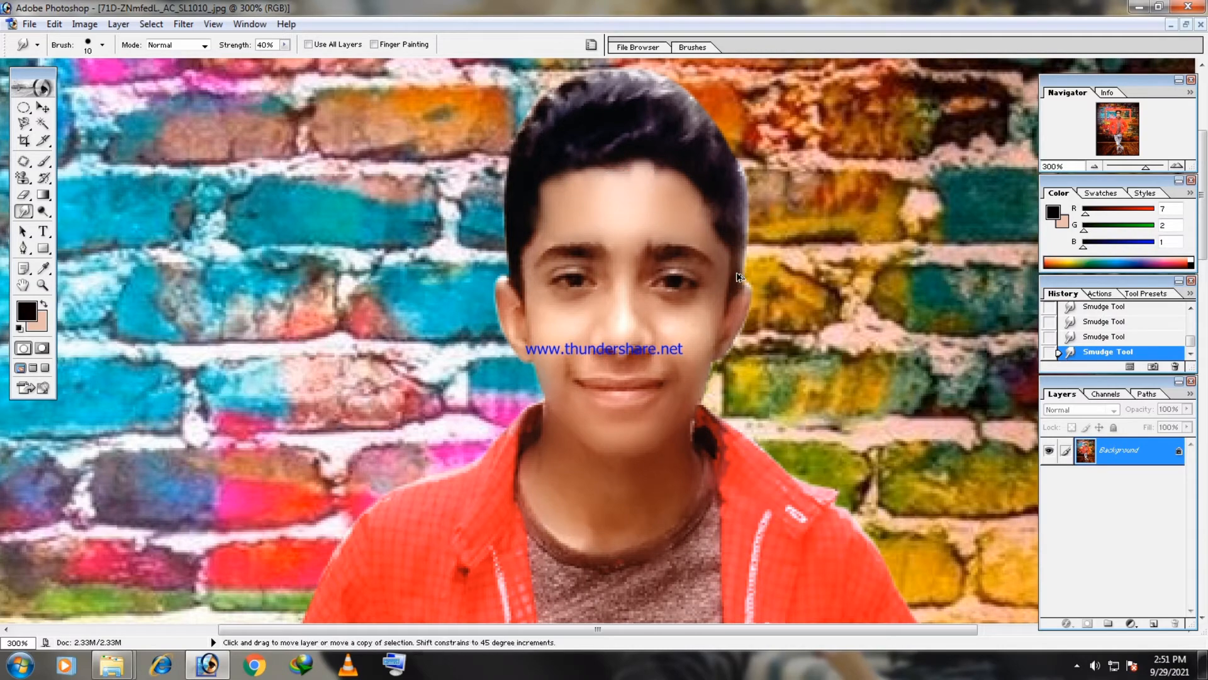
- Compare the forehead before and after the last two smudge strokes by undoing and redoing them
{"action": "key", "text": "ctrl+alt+z"}
{"action": "key", "text": "ctrl+alt+z"}
{"action": "key", "text": "ctrl+shift+z"}
{"action": "key", "text": "ctrl+shift+z"}
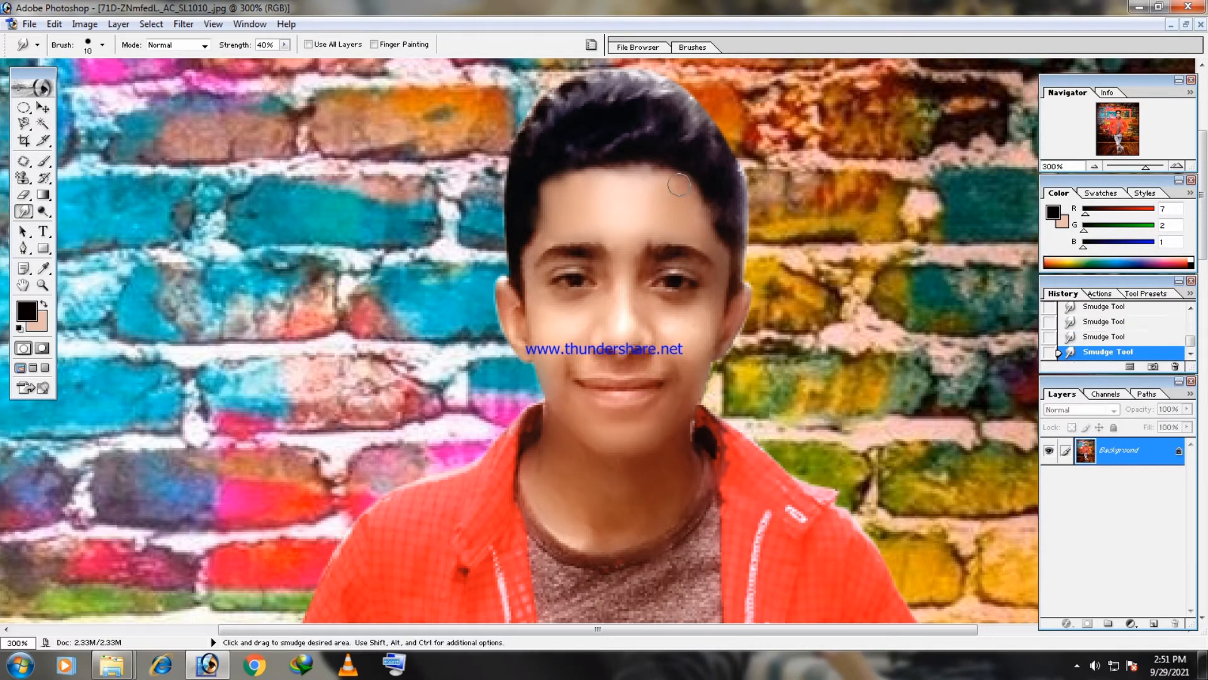
- Smudge along the whole hairline with the round brush at 10 px and then 9 px to give it a clean, straight edge
{"action": "left_click_drag", "start_coordinate": [618, 178], "coordinate": [555, 187]}
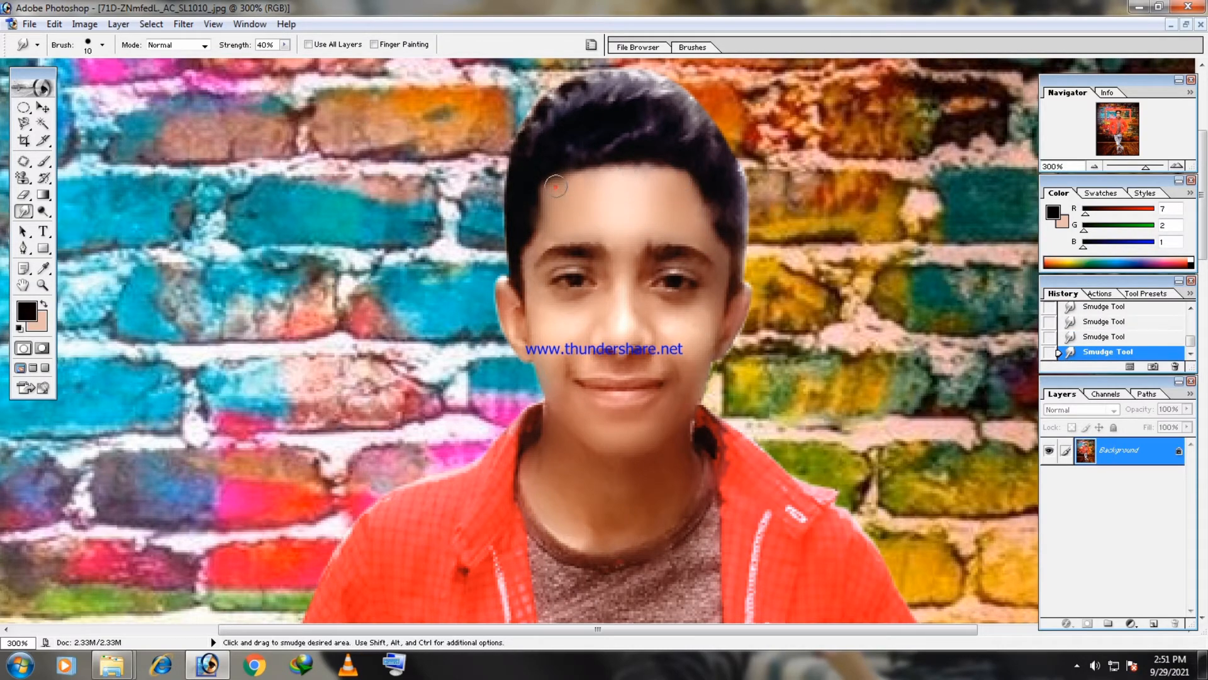
{"action": "left_click_drag", "start_coordinate": [680, 181], "coordinate": [691, 202]}
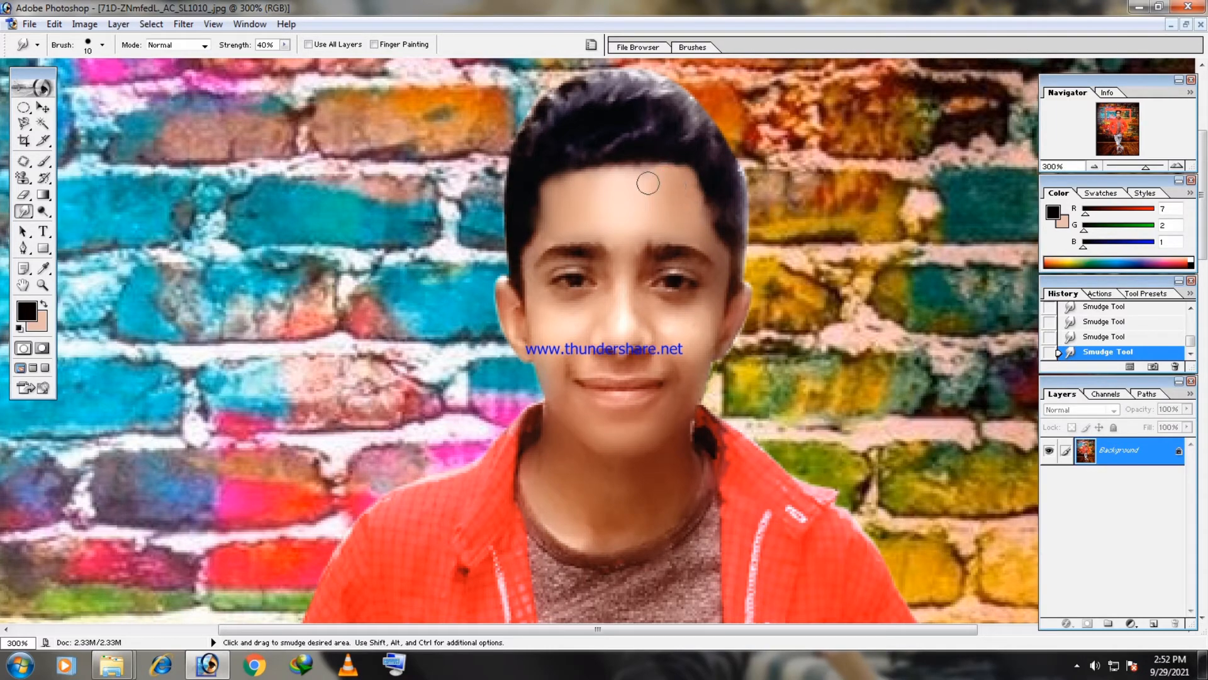
{"action": "key", "text": "bracketleft"}
{"action": "mouse_move", "coordinate": [573, 190]}
{"action": "left_mouse_down"}
{"action": "mouse_move", "coordinate": [652, 188]}
{"action": "mouse_move", "coordinate": [692, 186]}
{"action": "left_mouse_up"}
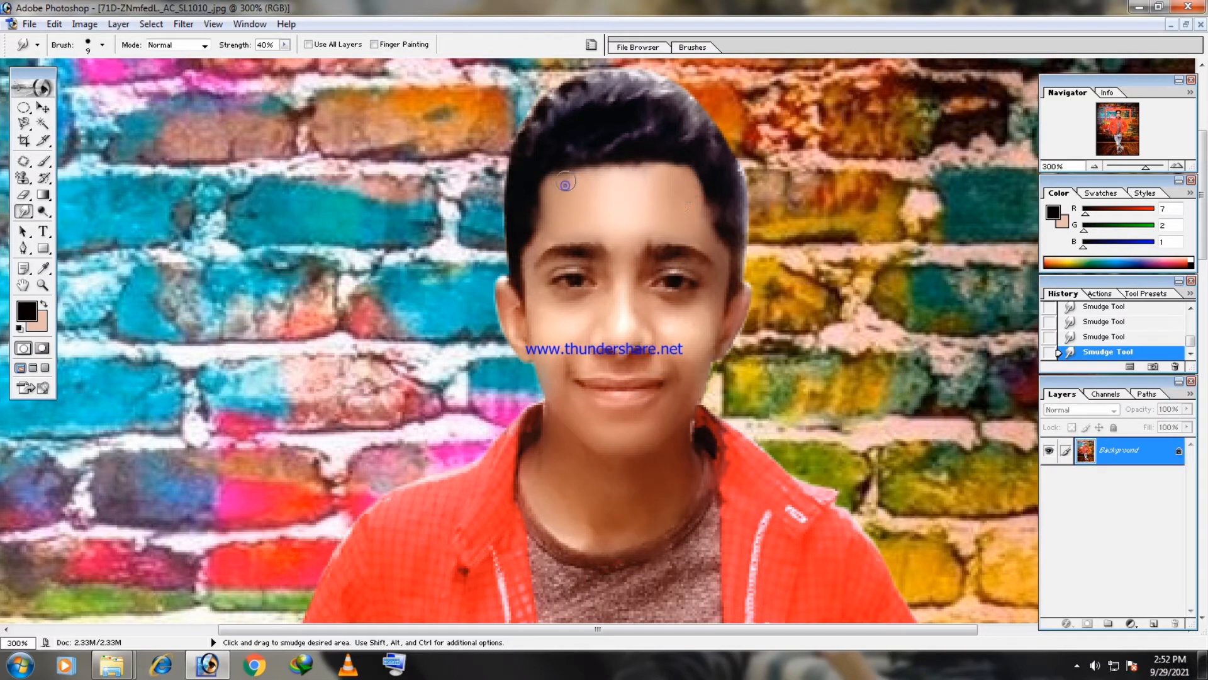
- Change the Smudge tool's brush to the 27 px spatter preset
{"action": "left_click", "coordinate": [104, 46]}
{"action": "scroll", "coordinate": [106, 189], "scroll_direction": "down", "scroll_amount": 4}
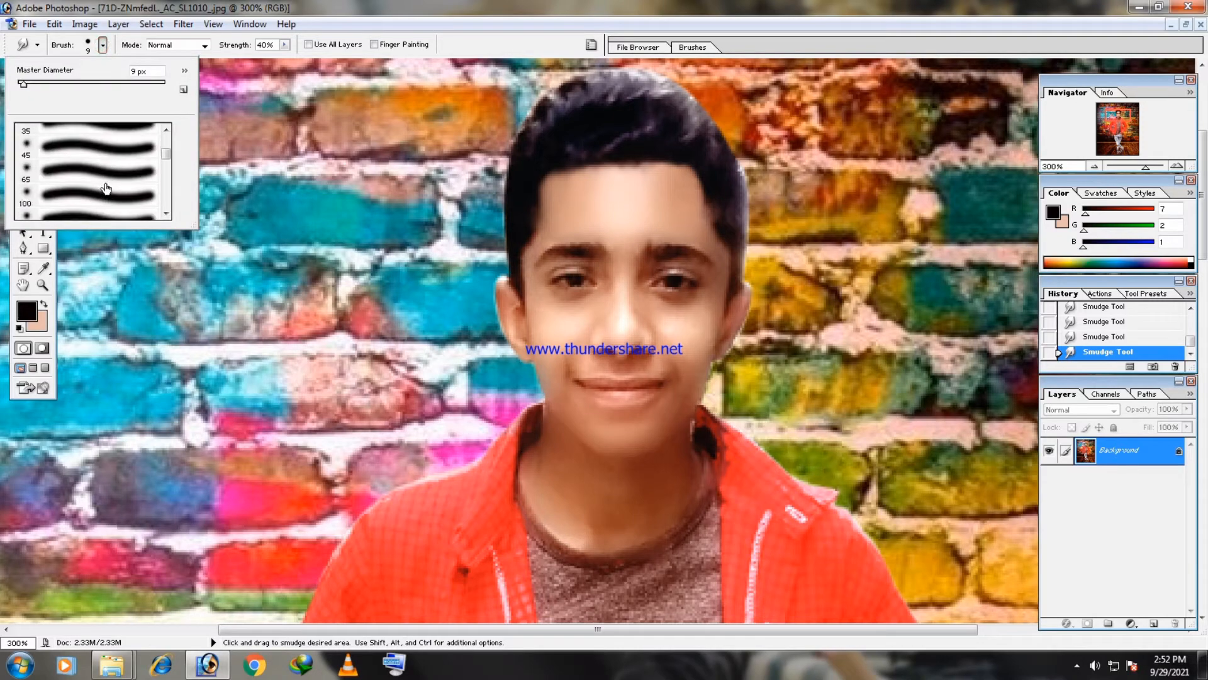
{"action": "scroll", "coordinate": [106, 189], "scroll_direction": "down", "scroll_amount": 3}
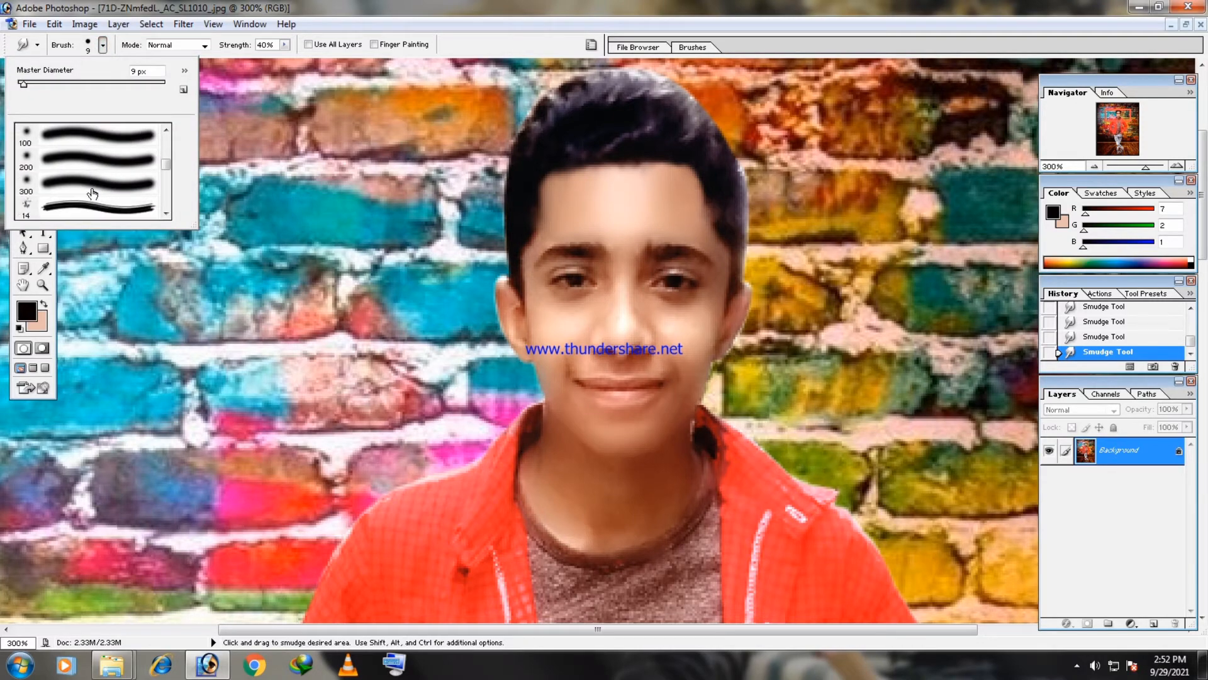
{"action": "scroll", "coordinate": [92, 193], "scroll_direction": "down", "scroll_amount": 2}
{"action": "left_click", "coordinate": [84, 201]}
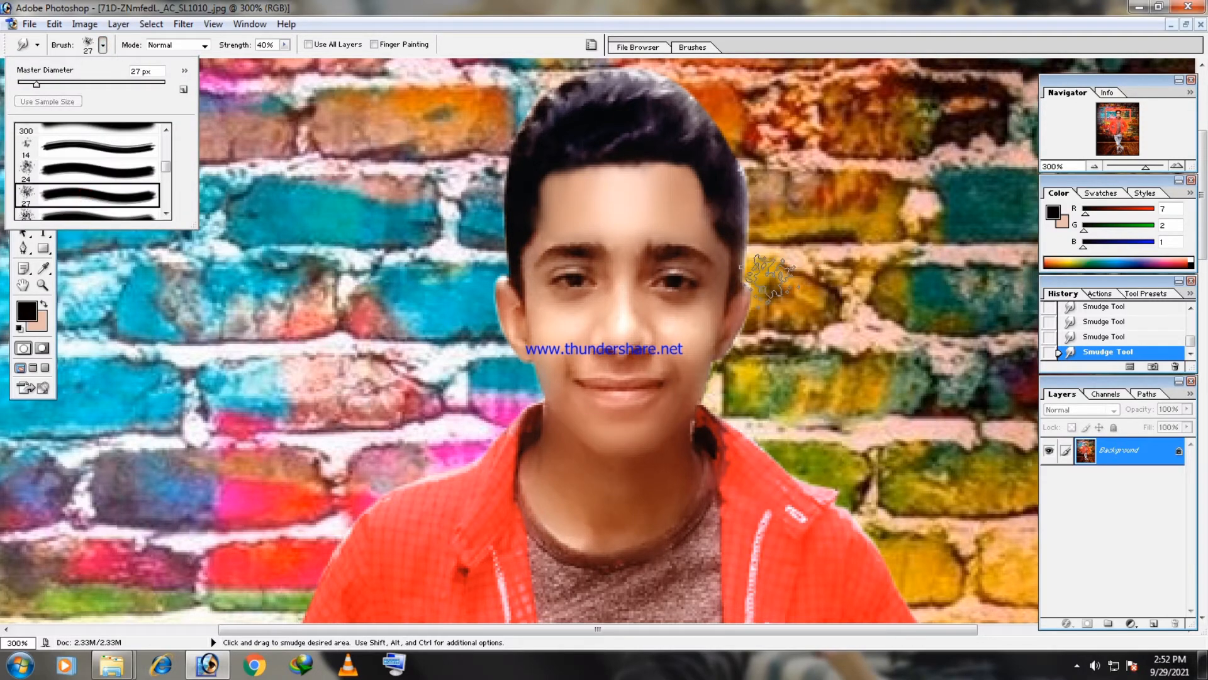
{"action": "scroll", "coordinate": [714, 283], "scroll_direction": "up", "scroll_amount": 1}
{"action": "left_click", "coordinate": [244, 187]}
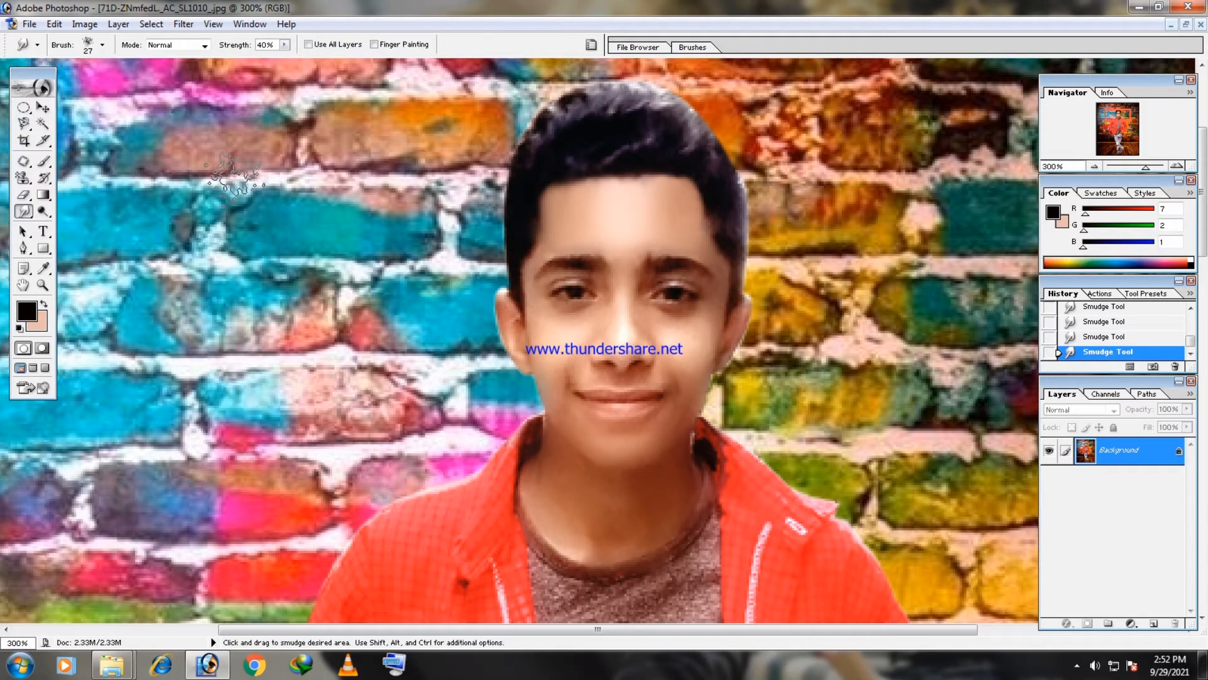
- Smudge the top of the boy's hair upward with the spatter brush at 60 px to start raising it
{"action": "key", "text": "ctrl+minus"}
{"action": "key", "text": "ctrl+minus"}
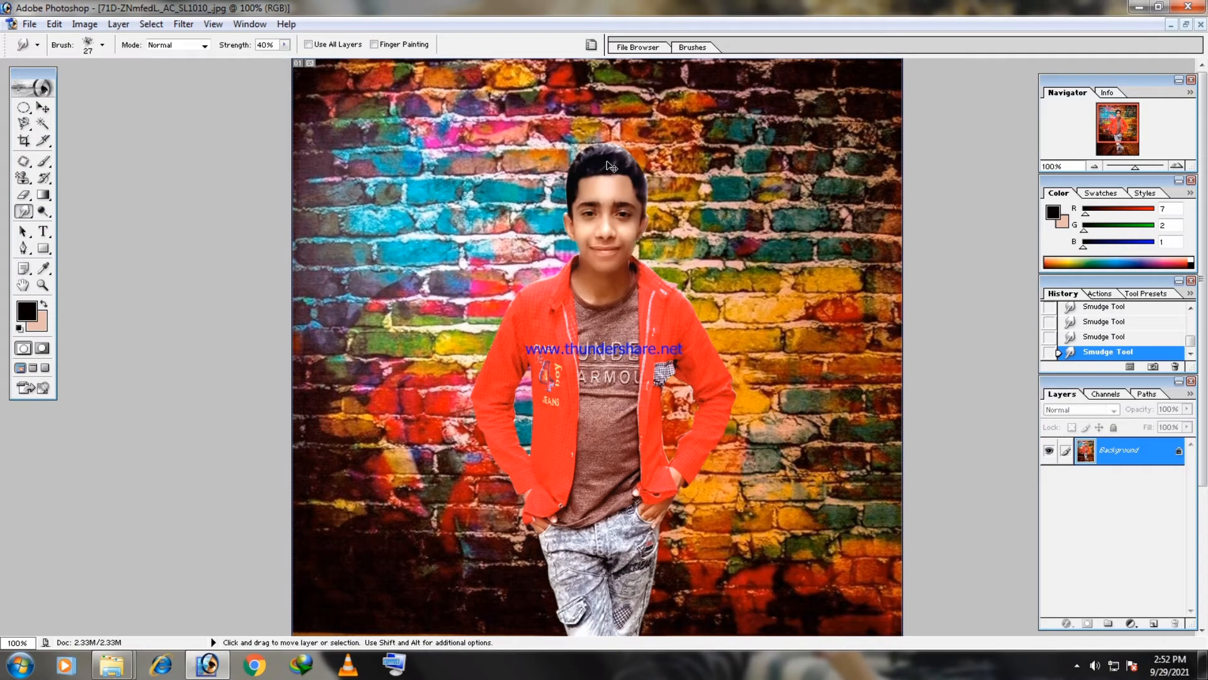
{"action": "key", "text": "ctrl+plus"}
{"action": "scroll", "coordinate": [604, 188], "scroll_direction": "up", "scroll_amount": 5}
{"action": "scroll", "coordinate": [604, 202], "scroll_direction": "up", "scroll_amount": 1}
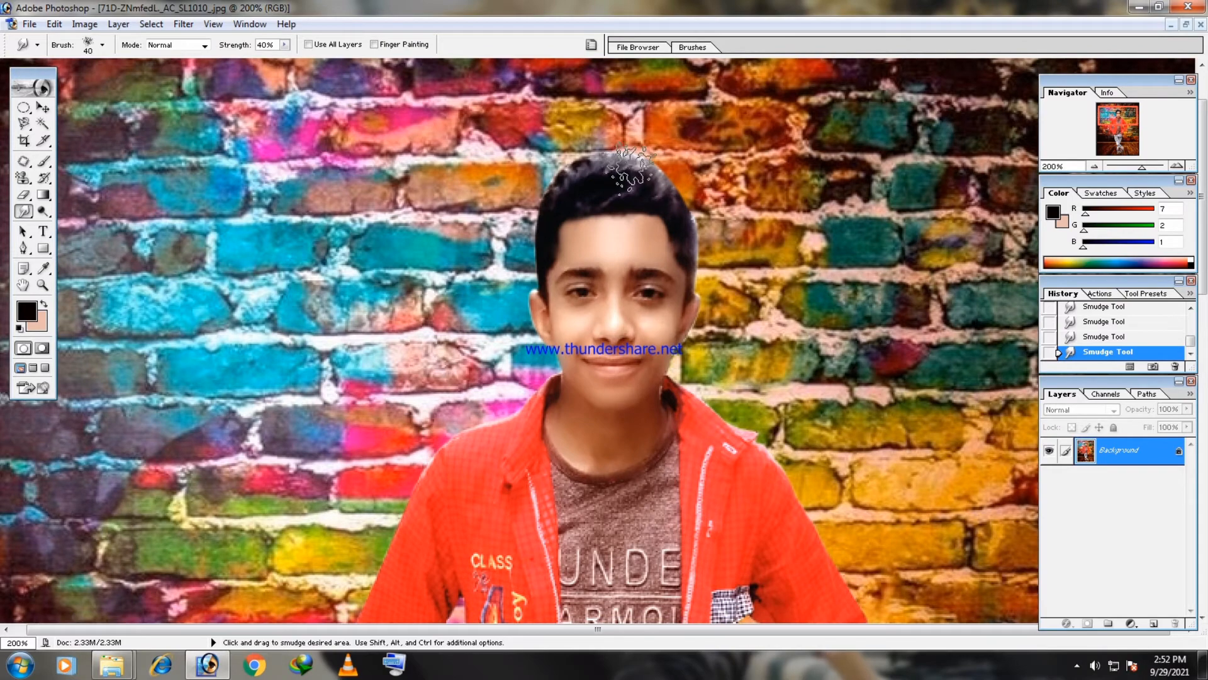
{"action": "key", "text": "bracketright"}
{"action": "key", "text": "bracketright"}
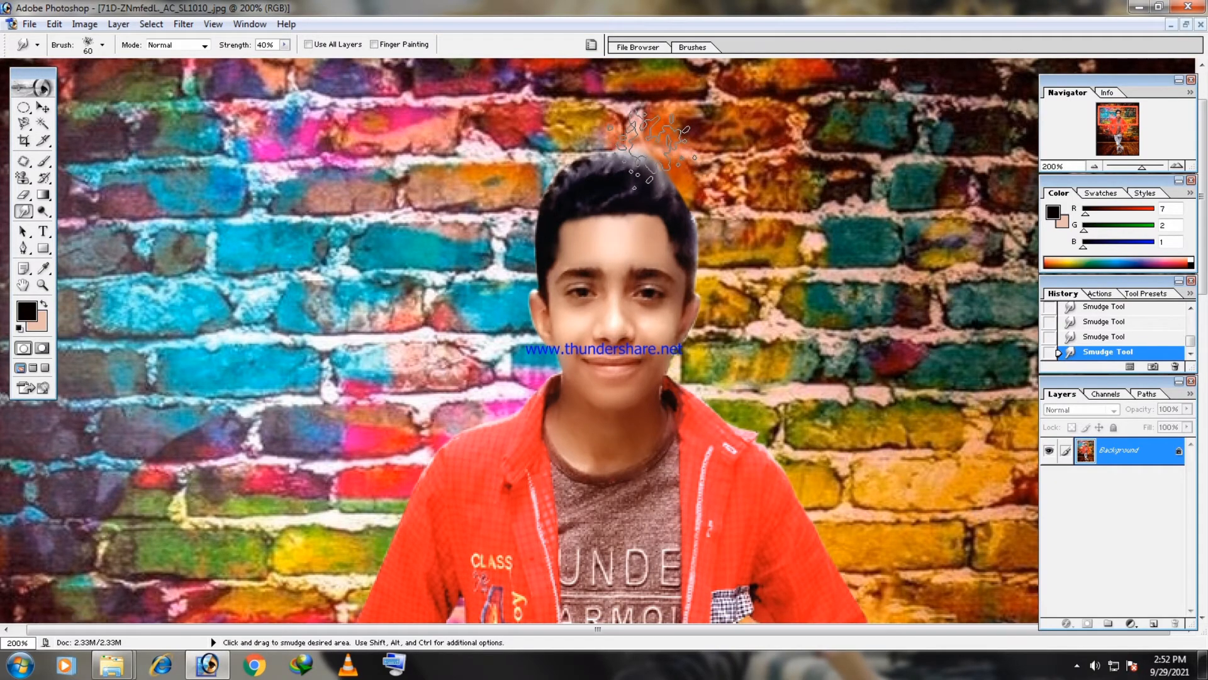
{"action": "mouse_move", "coordinate": [624, 185]}
{"action": "left_mouse_down"}
{"action": "mouse_move", "coordinate": [619, 160]}
{"action": "mouse_move", "coordinate": [554, 160]}
{"action": "left_mouse_up"}
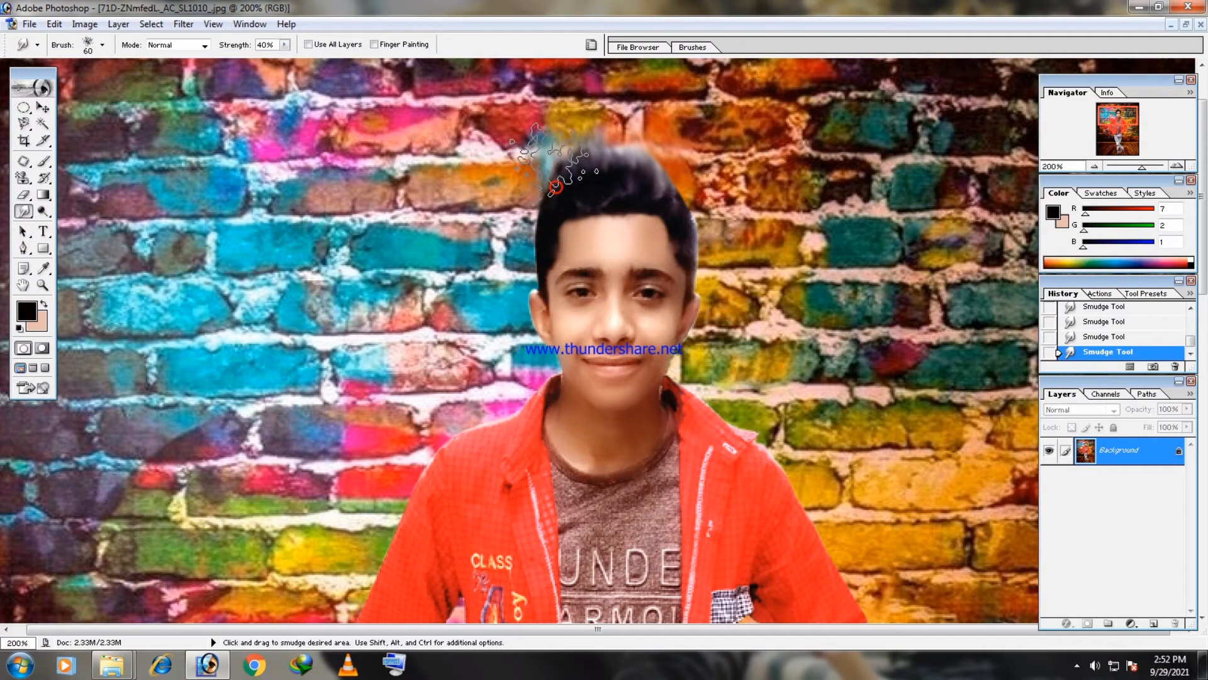
{"action": "left_click_drag", "start_coordinate": [653, 189], "coordinate": [662, 161]}
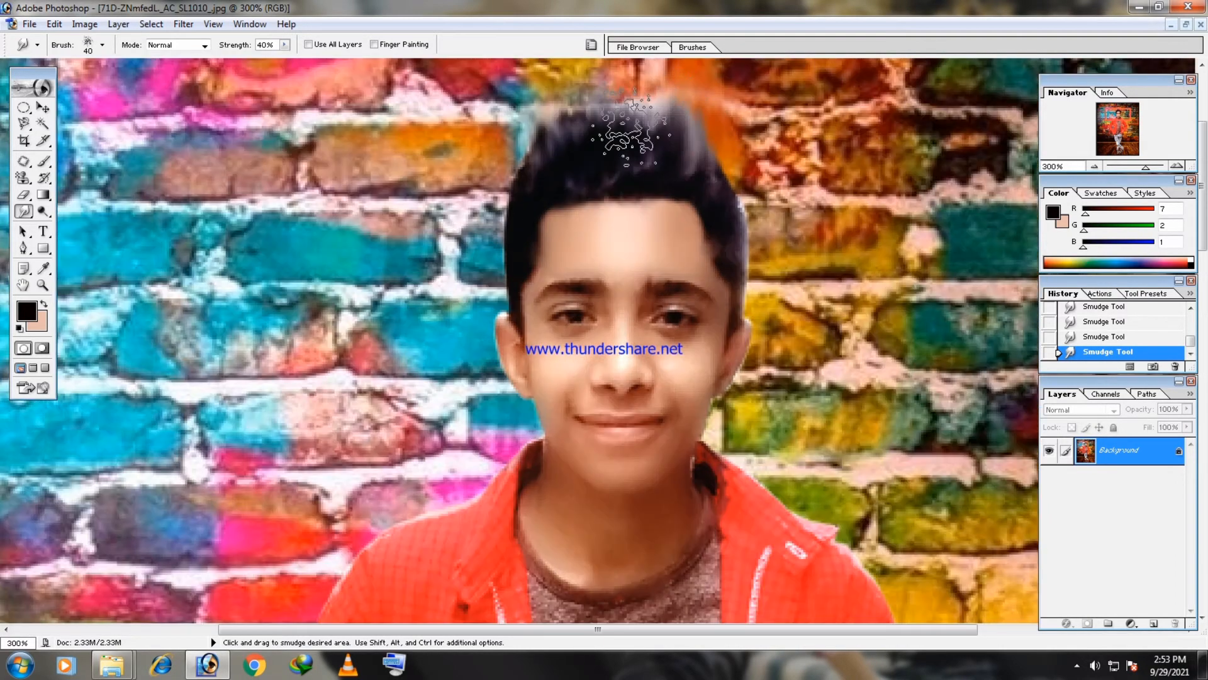
- Smudge the hair upward across its full width with the spatter brush at 40 px to form a tall flat top
{"action": "left_click_drag", "start_coordinate": [631, 129], "coordinate": [636, 102]}
{"action": "scroll", "coordinate": [629, 113], "scroll_direction": "up", "scroll_amount": 1}
{"action": "left_click_drag", "start_coordinate": [558, 189], "coordinate": [535, 157]}
{"action": "left_click_drag", "start_coordinate": [628, 176], "coordinate": [639, 113]}
{"action": "left_click_drag", "start_coordinate": [666, 168], "coordinate": [672, 136]}
{"action": "left_click_drag", "start_coordinate": [562, 145], "coordinate": [562, 110]}
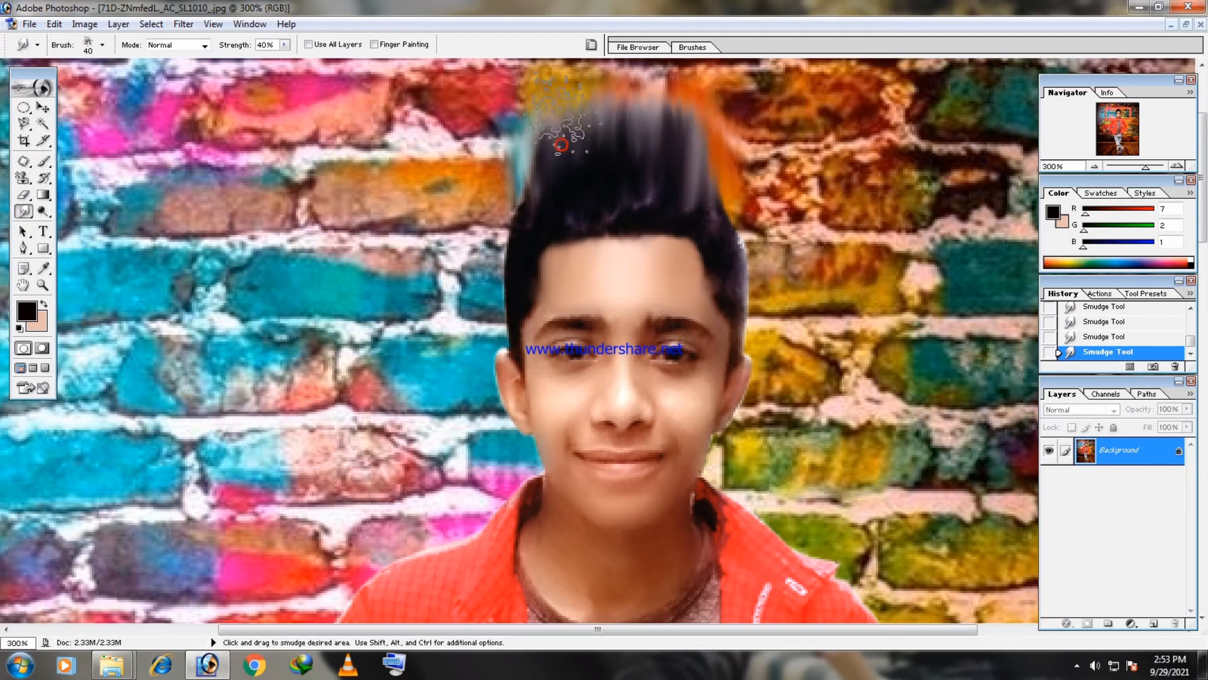
{"action": "left_click_drag", "start_coordinate": [549, 170], "coordinate": [542, 128]}
{"action": "left_click_drag", "start_coordinate": [620, 166], "coordinate": [622, 119]}
{"action": "left_click_drag", "start_coordinate": [669, 176], "coordinate": [660, 126]}
{"action": "left_click_drag", "start_coordinate": [546, 173], "coordinate": [540, 129]}
{"action": "left_click_drag", "start_coordinate": [683, 184], "coordinate": [702, 123]}
{"action": "left_click_drag", "start_coordinate": [599, 173], "coordinate": [599, 122]}
- Examine the raised hair against the whole figure at several magnifications
{"action": "key", "text": "ctrl+minus"}
{"action": "key", "text": "ctrl+minus"}
{"action": "key", "text": "ctrl+minus"}
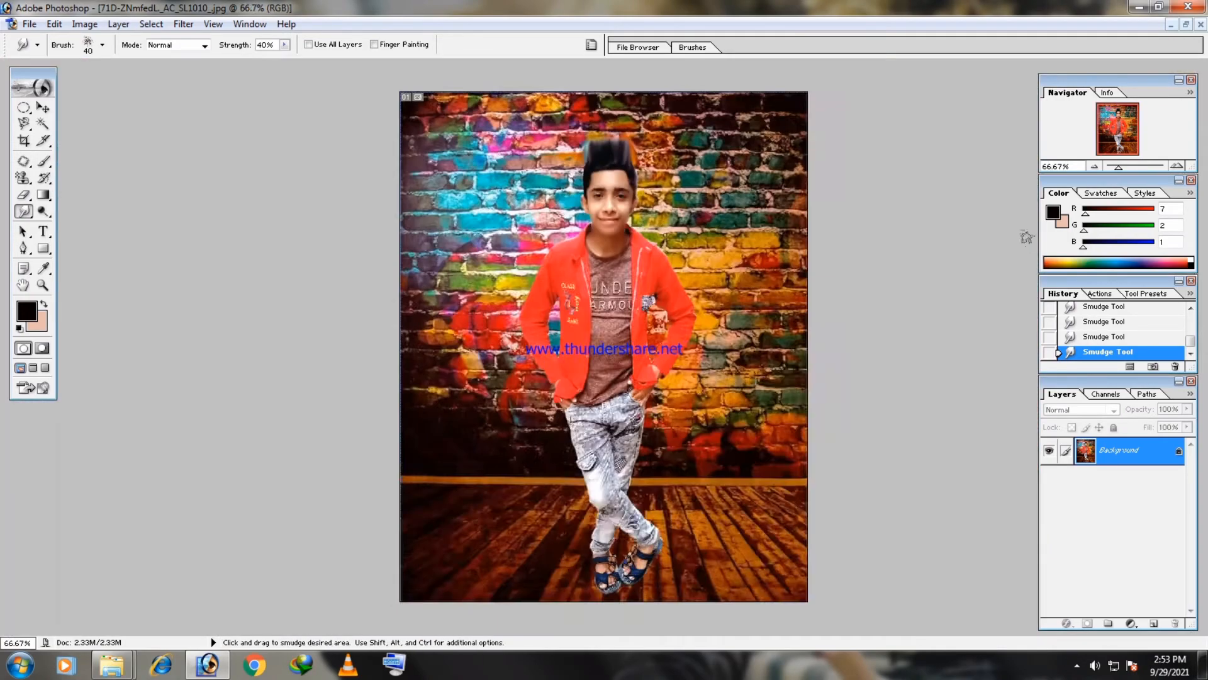
{"action": "key", "text": "ctrl+plus"}
{"action": "key", "text": "ctrl+plus"}
{"action": "scroll", "coordinate": [560, 140], "scroll_direction": "up", "scroll_amount": 3}
{"action": "key", "text": "["}
{"action": "key", "text": "p"}
{"action": "left_click", "coordinate": [23, 212]}
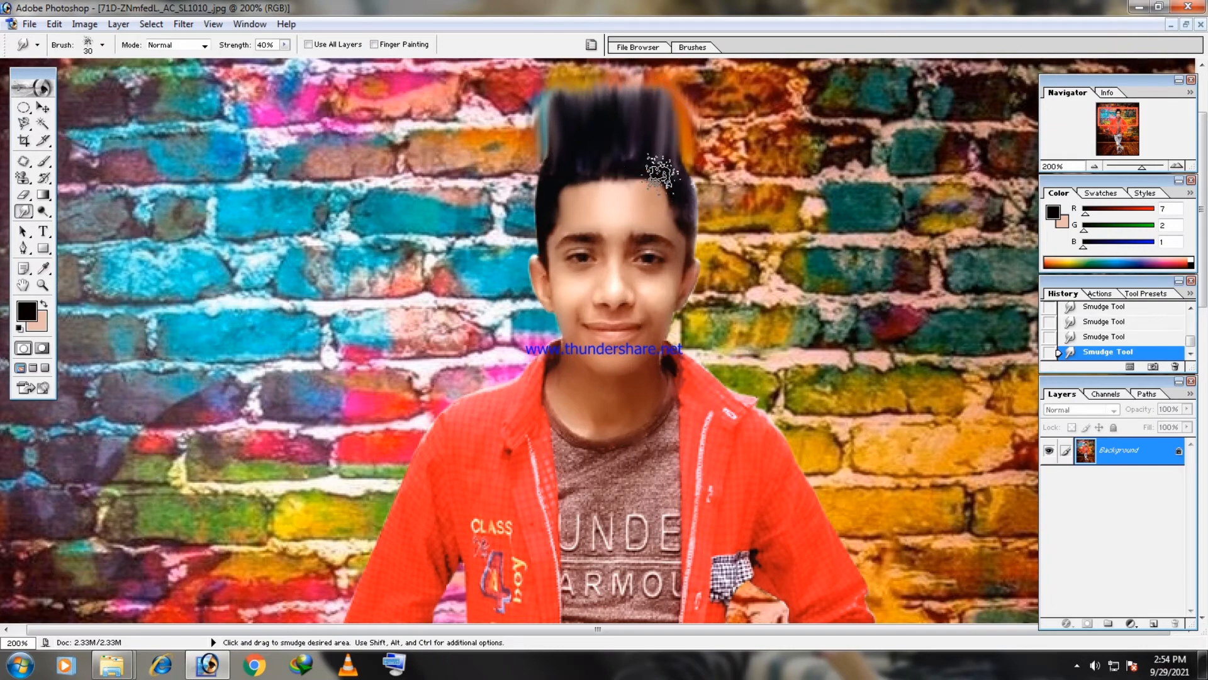
{"action": "scroll", "coordinate": [661, 173], "scroll_direction": "up", "scroll_amount": 1}
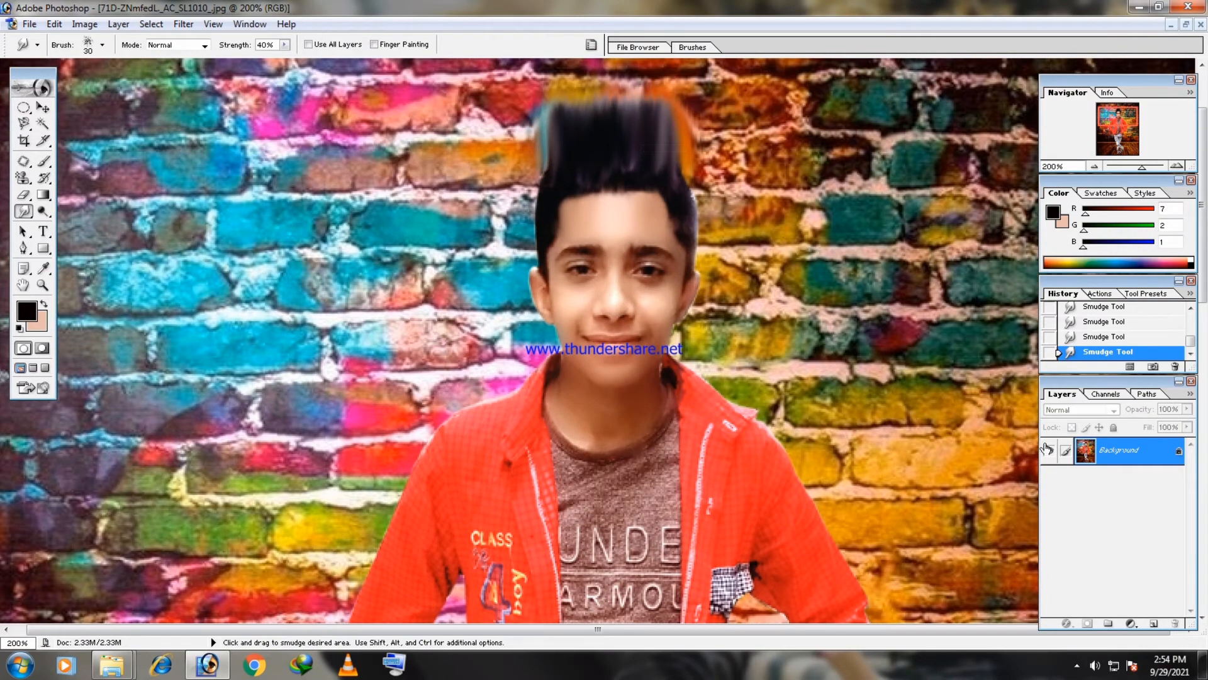
{"action": "key", "text": "ctrl+minus"}
{"action": "key", "text": "ctrl+minus"}
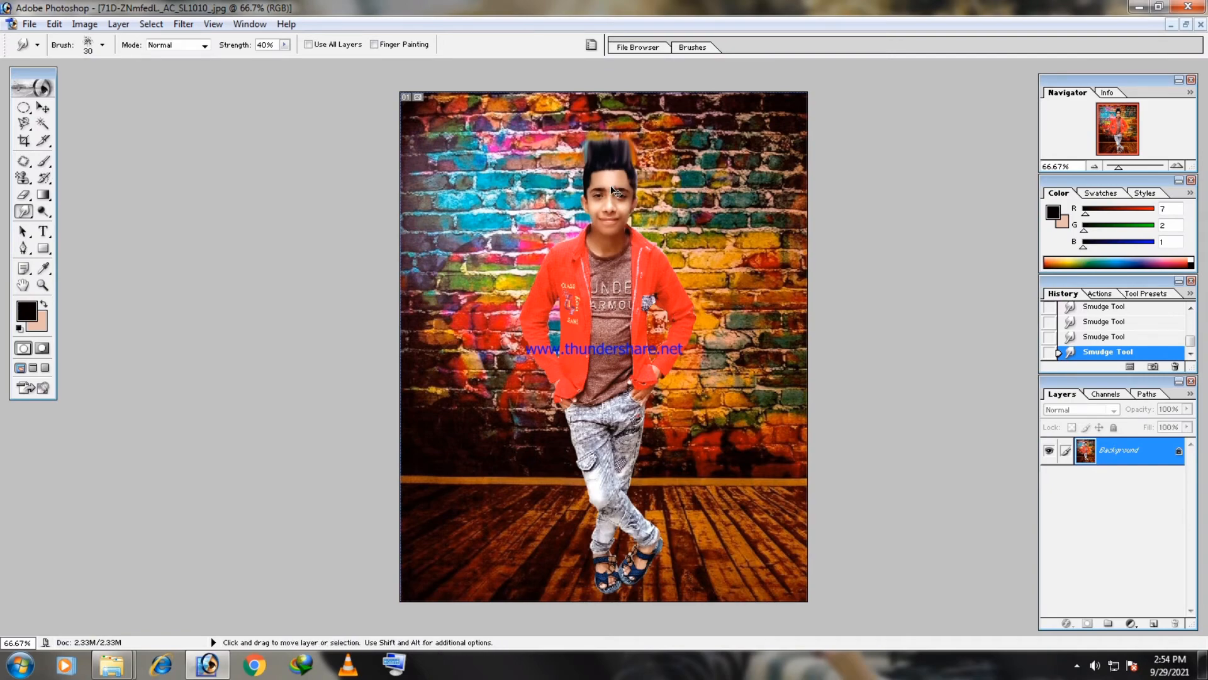
{"action": "key", "text": "ctrl+minus"}
{"action": "key", "text": "ctrl+plus"}
{"action": "key", "text": "ctrl+plus"}
{"action": "key", "text": "ctrl+plus"}
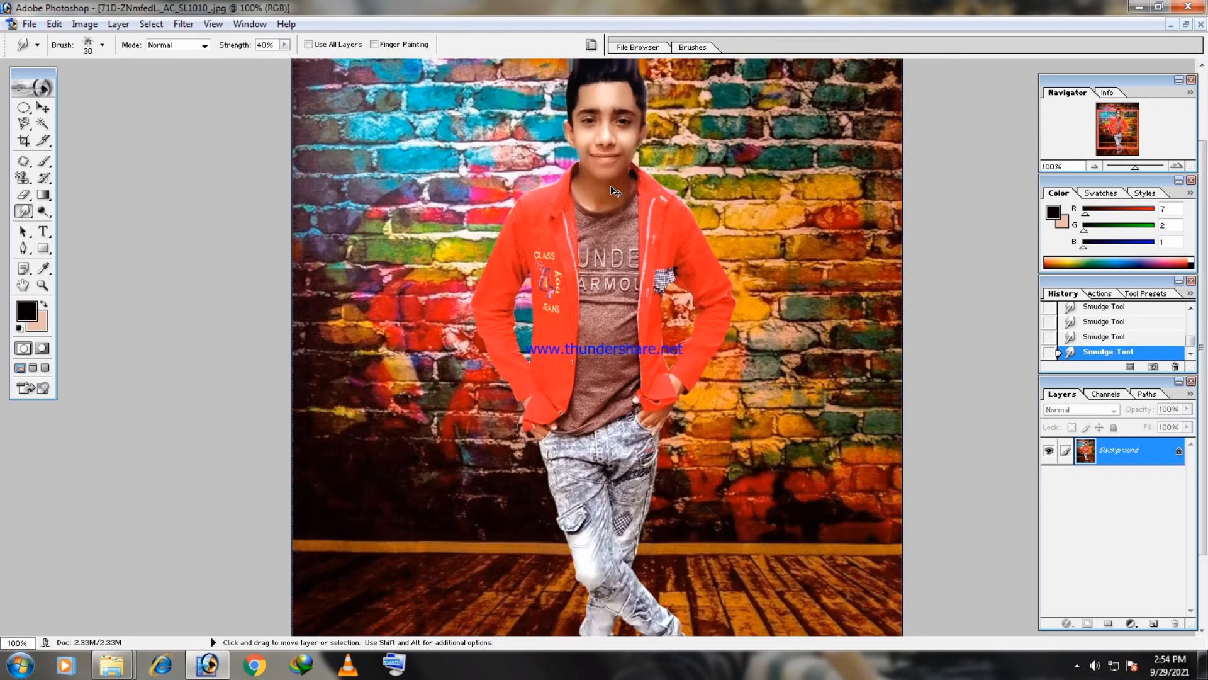
{"action": "scroll", "coordinate": [629, 182], "scroll_direction": "up", "scroll_amount": 3}
{"action": "scroll", "coordinate": [640, 171], "scroll_direction": "up", "scroll_amount": 3}
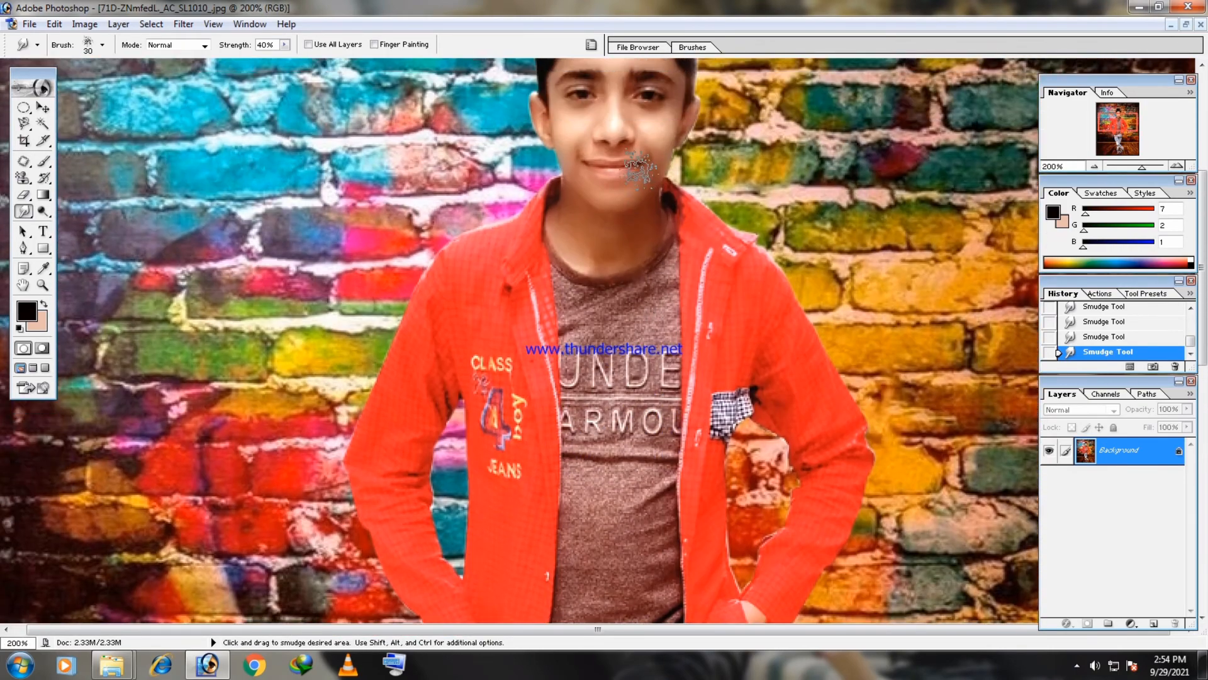
- Copy the background onto a new layer and add a layer mask to it
{"action": "left_click", "coordinate": [44, 161]}
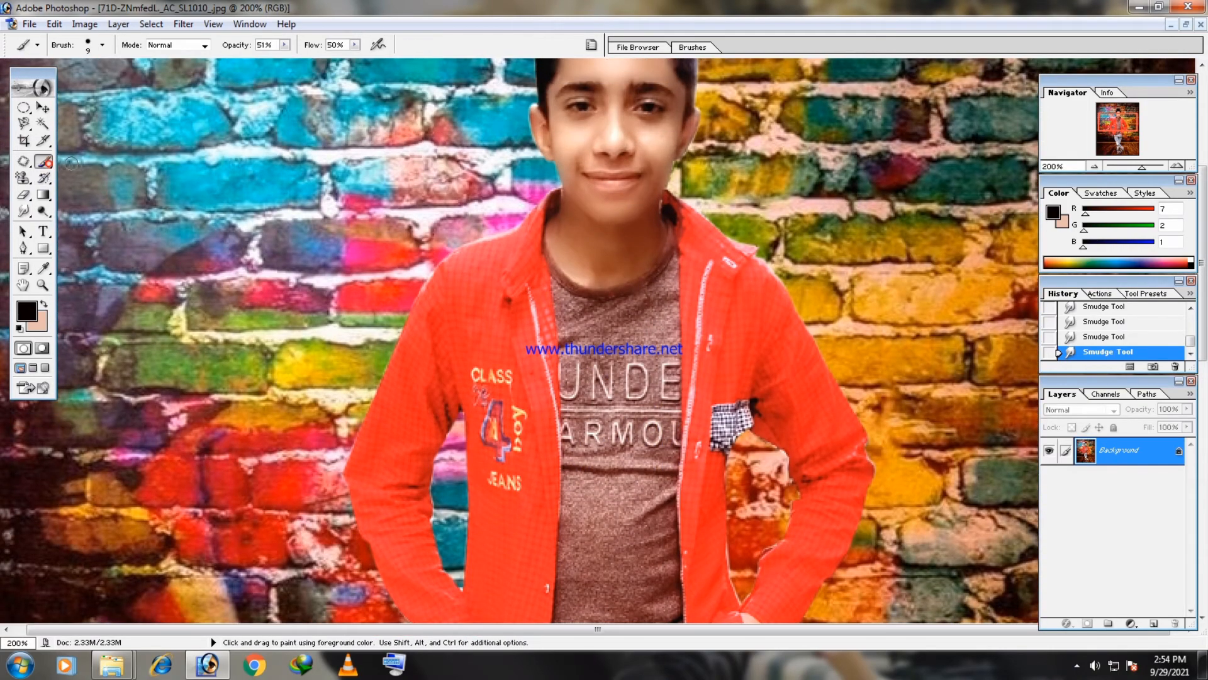
{"action": "scroll", "coordinate": [493, 127], "scroll_direction": "up", "scroll_amount": 3}
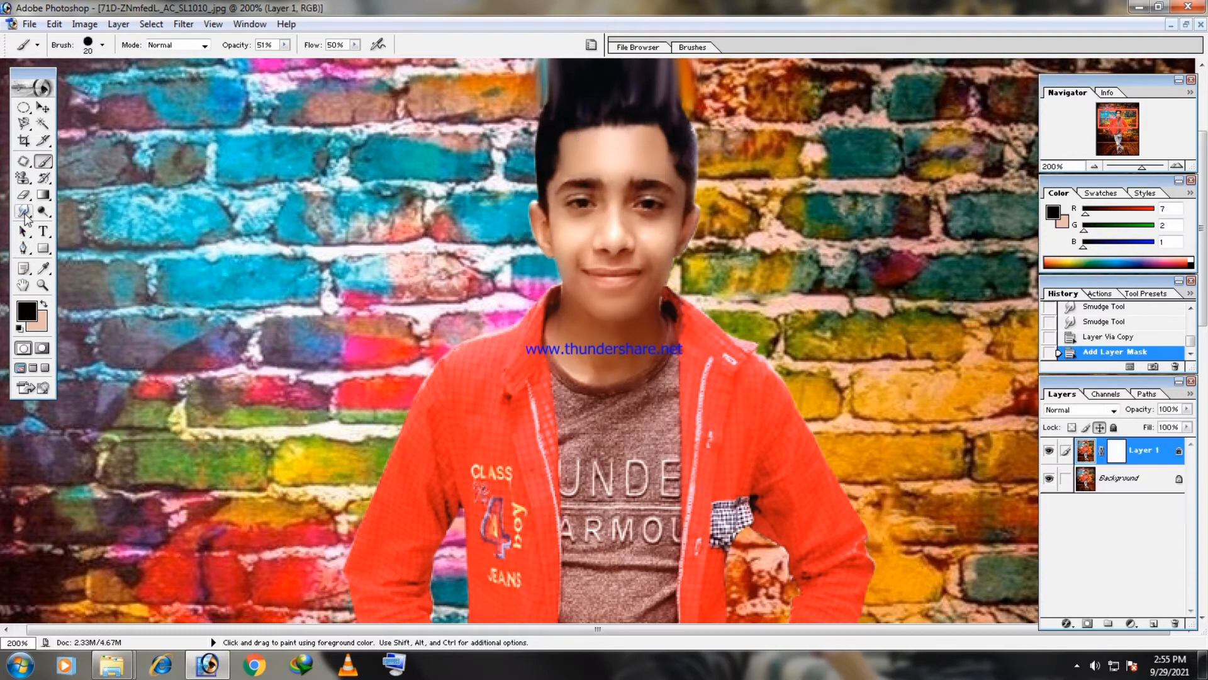
- Switch the Smudge tool to the 19 px hard round brush and smudge the hairline above the boy's forehead
{"action": "left_click", "coordinate": [23, 211]}
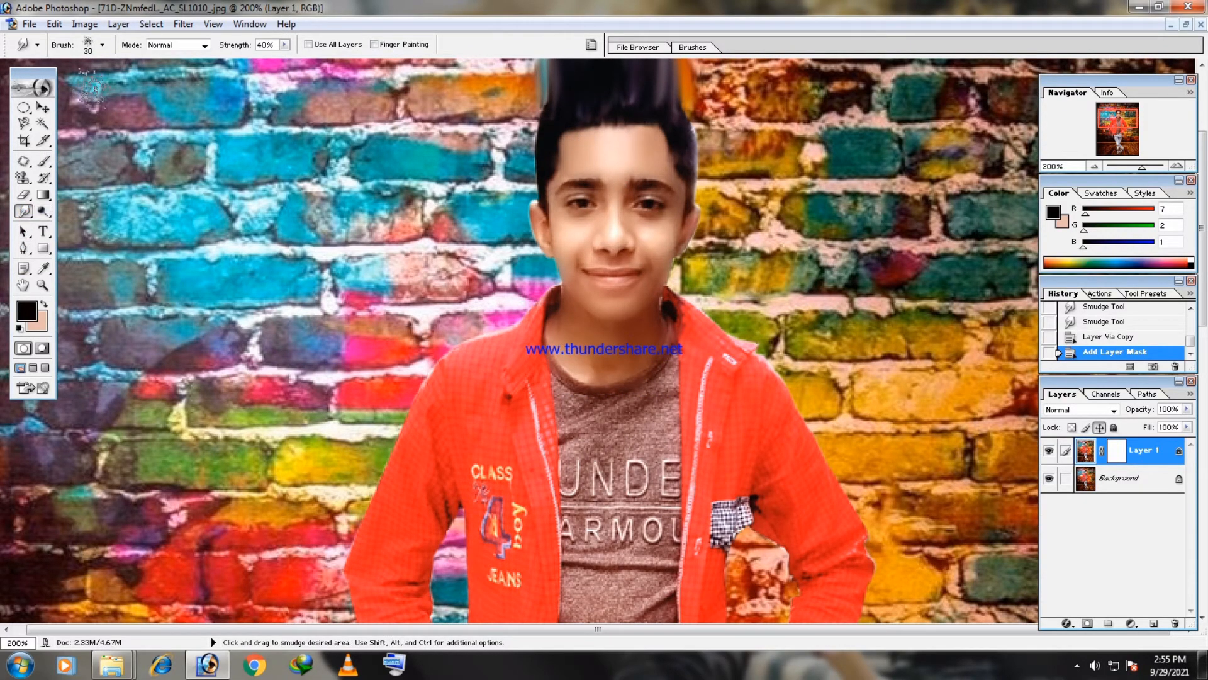
{"action": "left_click", "coordinate": [102, 45]}
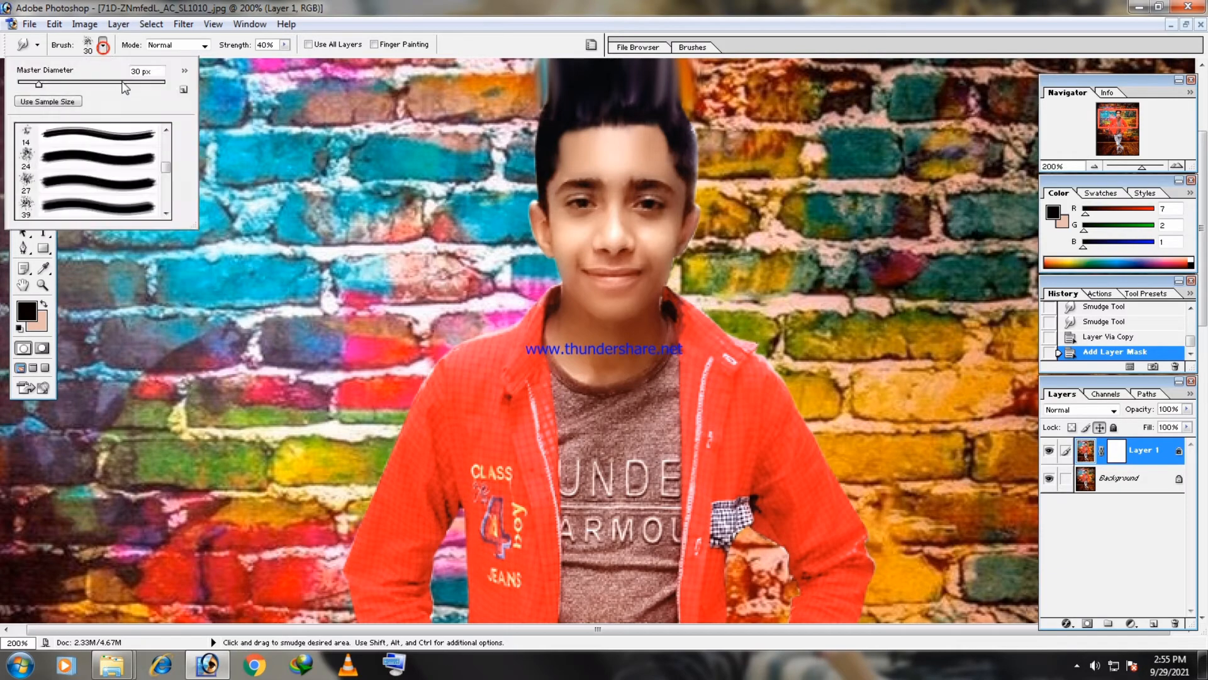
{"action": "scroll", "coordinate": [101, 192], "scroll_direction": "up", "scroll_amount": 5}
{"action": "left_click", "coordinate": [95, 185]}
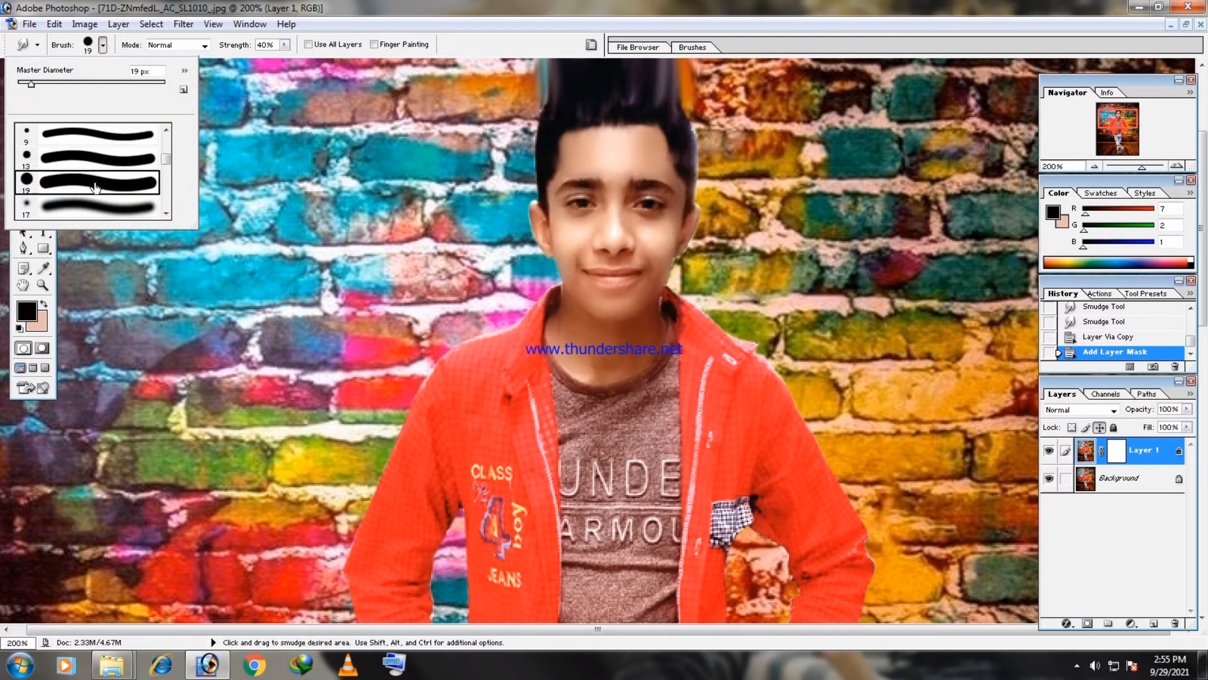
{"action": "left_click_drag", "start_coordinate": [260, 161], "coordinate": [302, 162]}
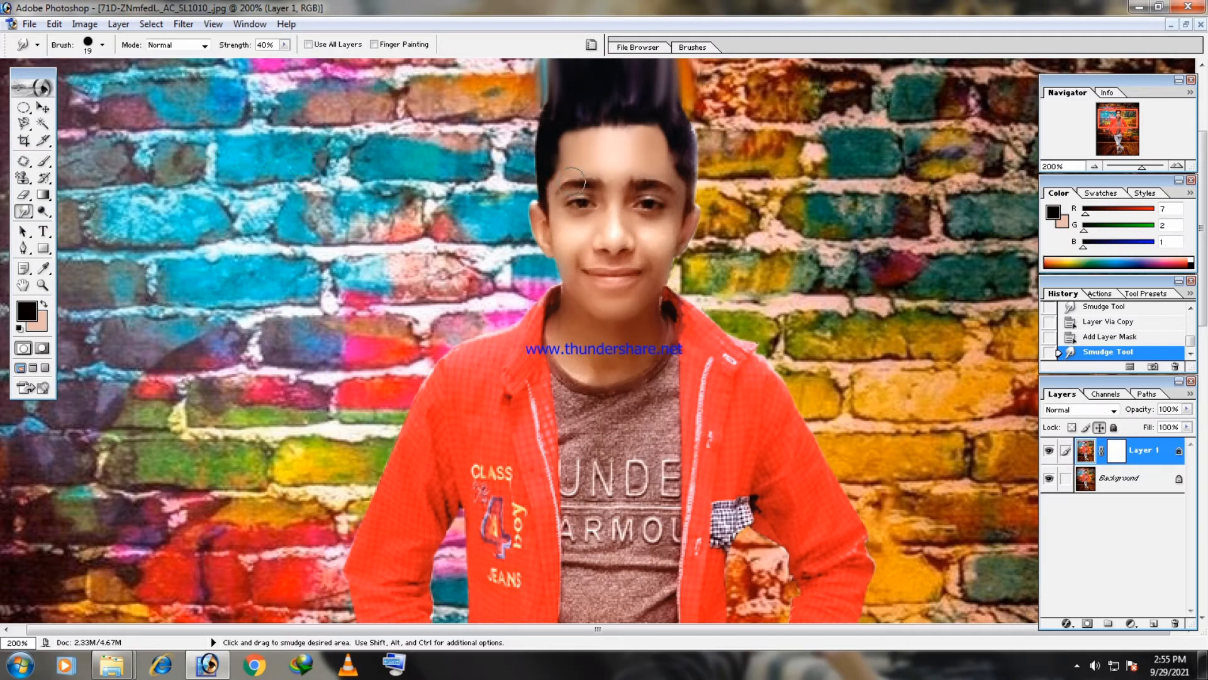
{"action": "mouse_move", "coordinate": [564, 138]}
{"action": "left_mouse_down"}
{"action": "mouse_move", "coordinate": [627, 138]}
{"action": "mouse_move", "coordinate": [599, 130]}
{"action": "left_mouse_up"}
- Smudge the upper part of the raised hair with the round brush at 10 px
{"action": "key", "text": "ctrl+minus"}
{"action": "key", "text": "ctrl+minus"}
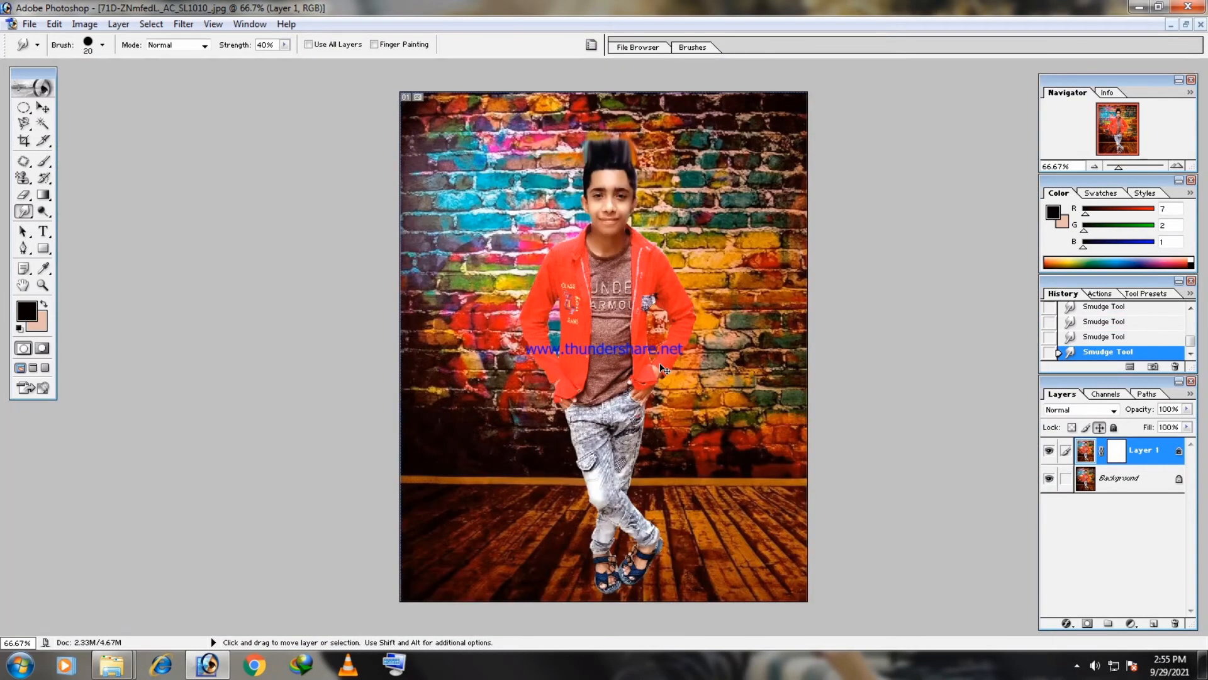
{"action": "key", "text": "ctrl+plus"}
{"action": "key", "text": "ctrl+plus"}
{"action": "scroll", "coordinate": [659, 365], "scroll_direction": "up", "scroll_amount": 6}
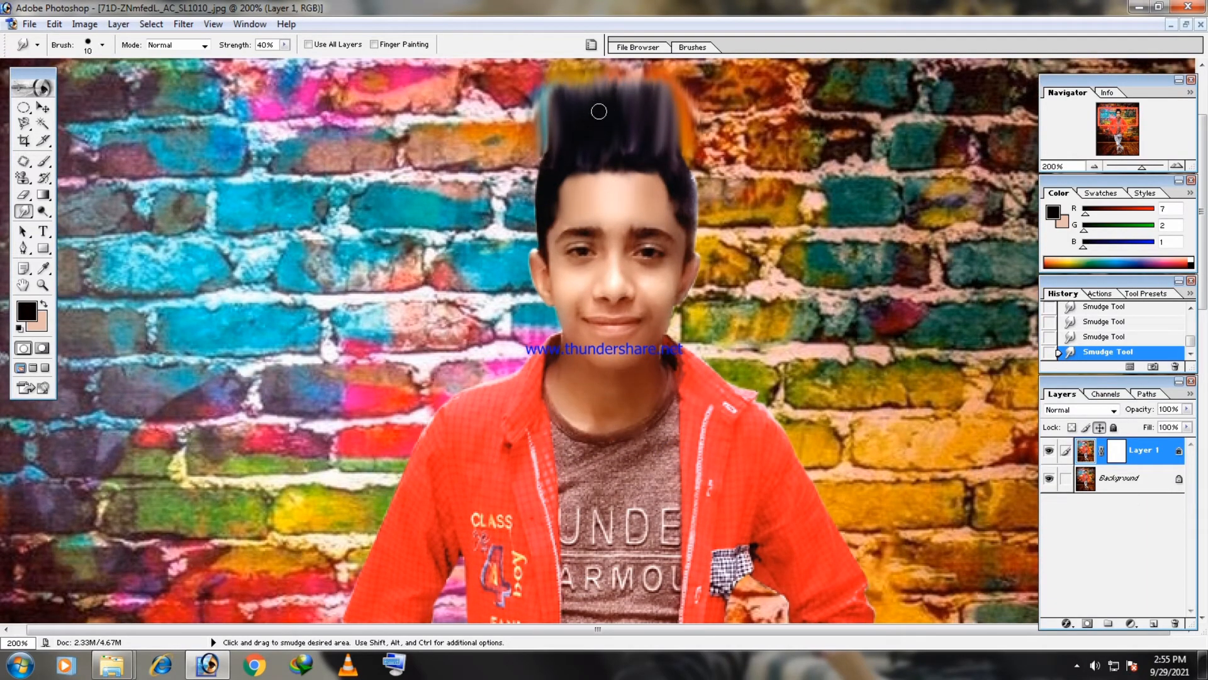
{"action": "left_click_drag", "start_coordinate": [591, 98], "coordinate": [578, 102]}
- Draw a thin, closed, curved Pen path in the hair from the forehead corner to the outer edge, above the eye beside the yellow bricks
{"action": "left_click", "coordinate": [24, 249]}
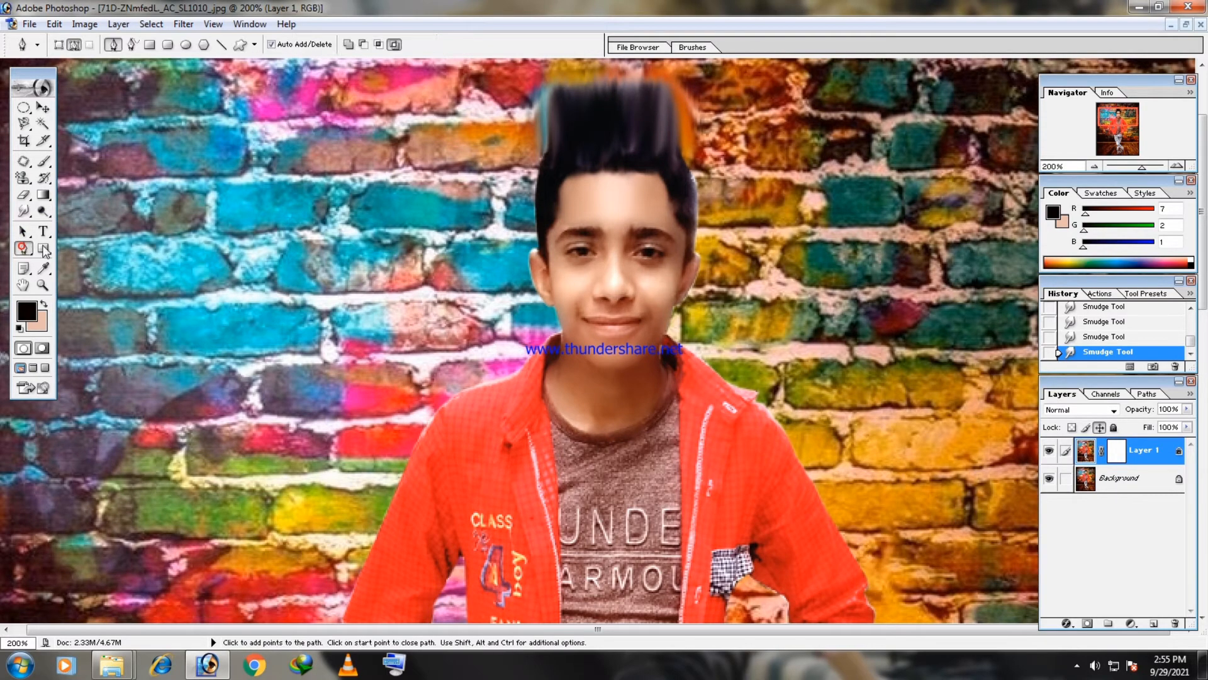
{"action": "left_click", "coordinate": [681, 157]}
{"action": "left_click_drag", "start_coordinate": [659, 190], "coordinate": [660, 189]}
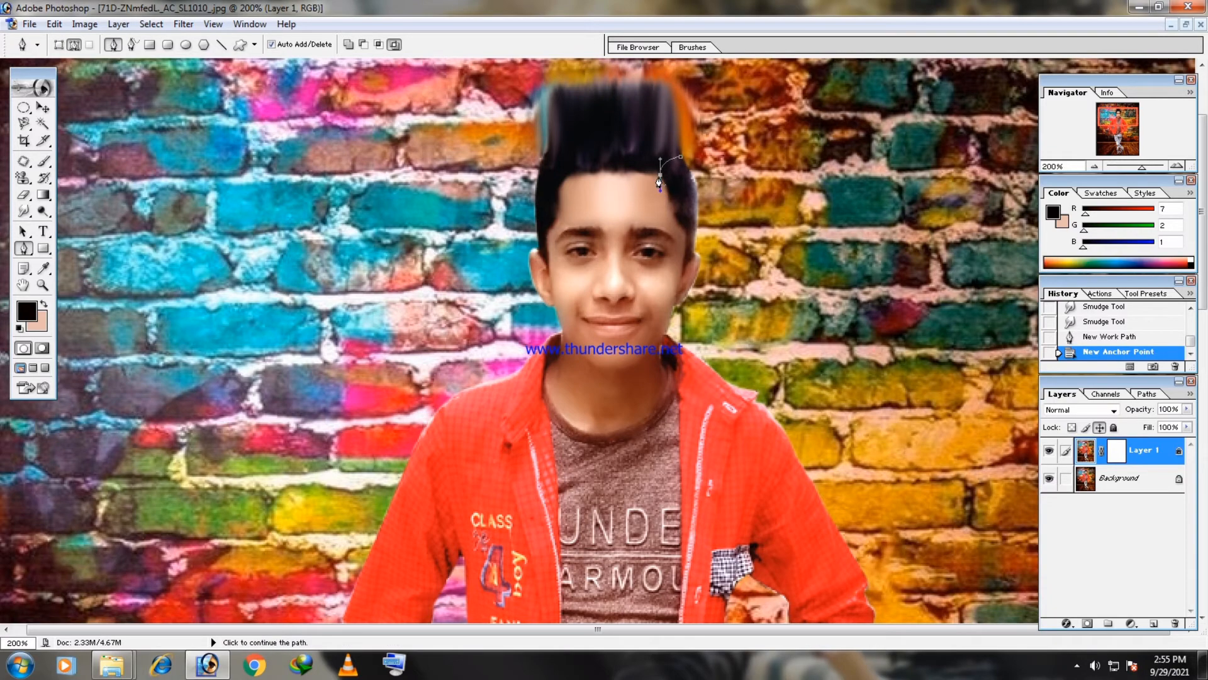
{"action": "left_click", "coordinate": [660, 175]}
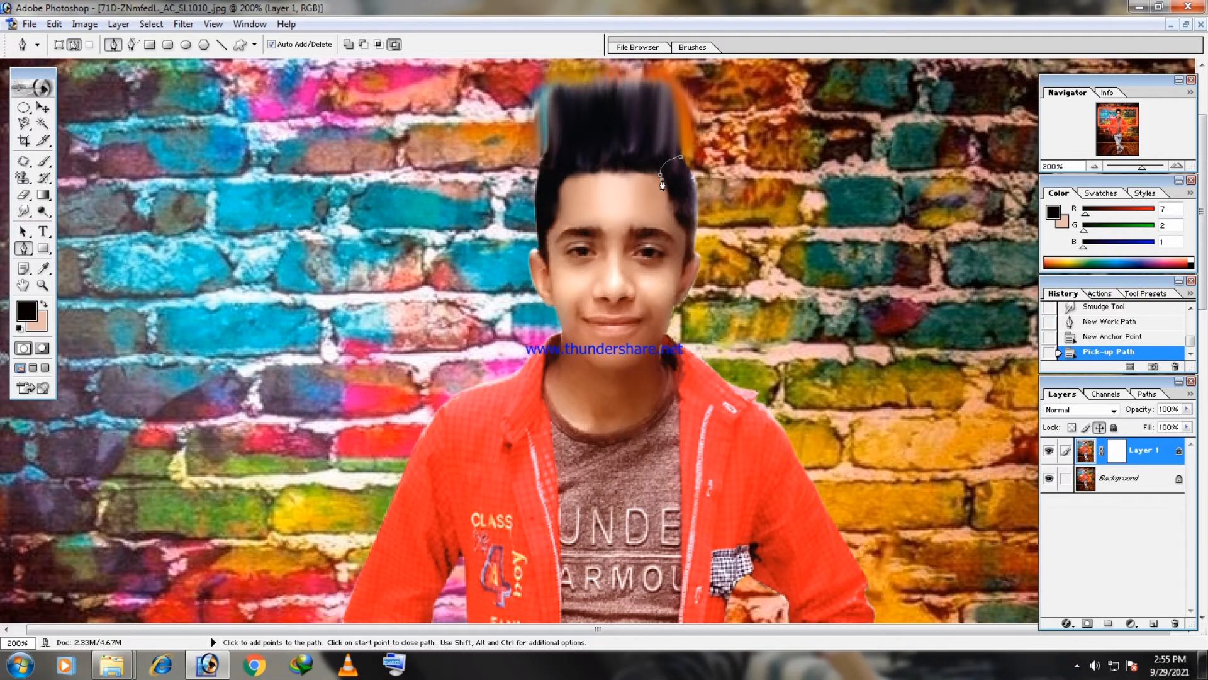
{"action": "left_click", "coordinate": [662, 179]}
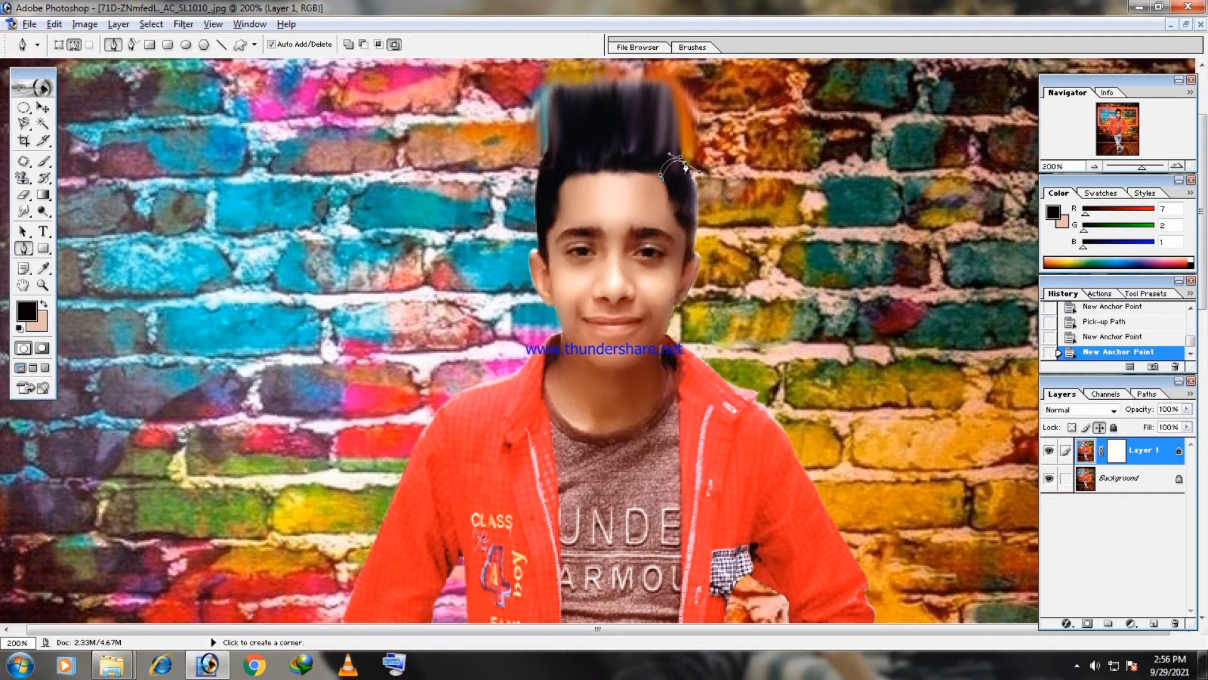
{"action": "left_click", "coordinate": [682, 158]}
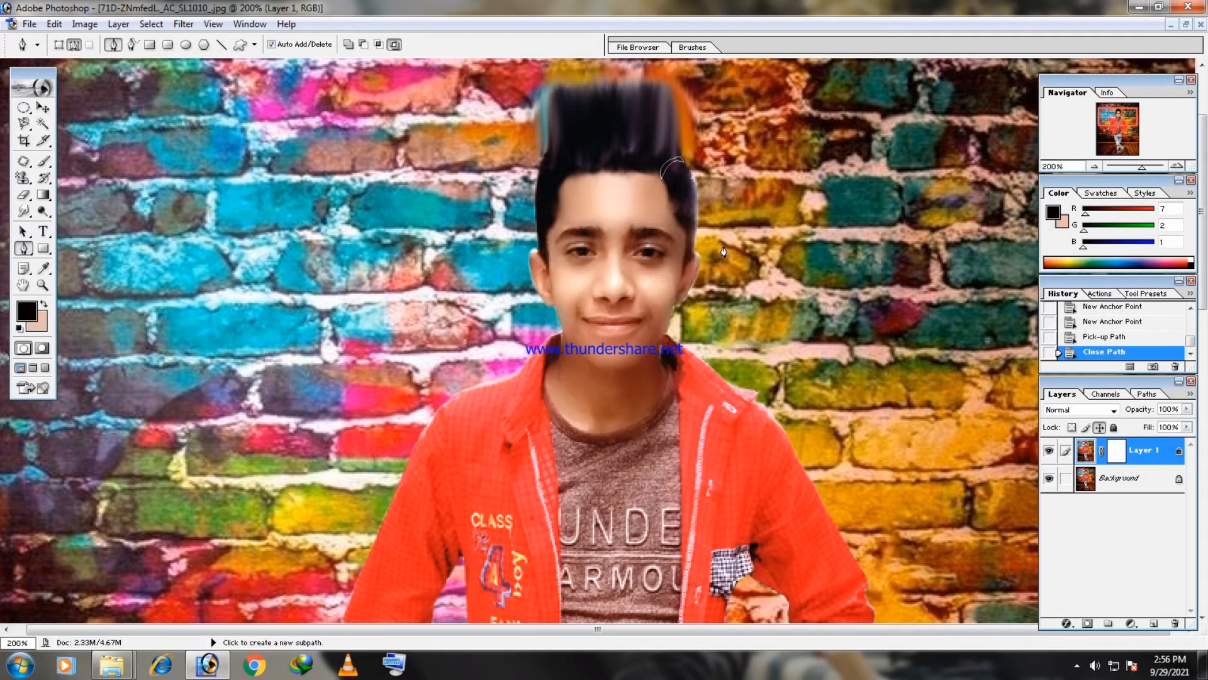
- Convert the curved path into a new anti-aliased selection with a 1 px feather radius and merge the visible layers
{"action": "right_click", "coordinate": [667, 168]}
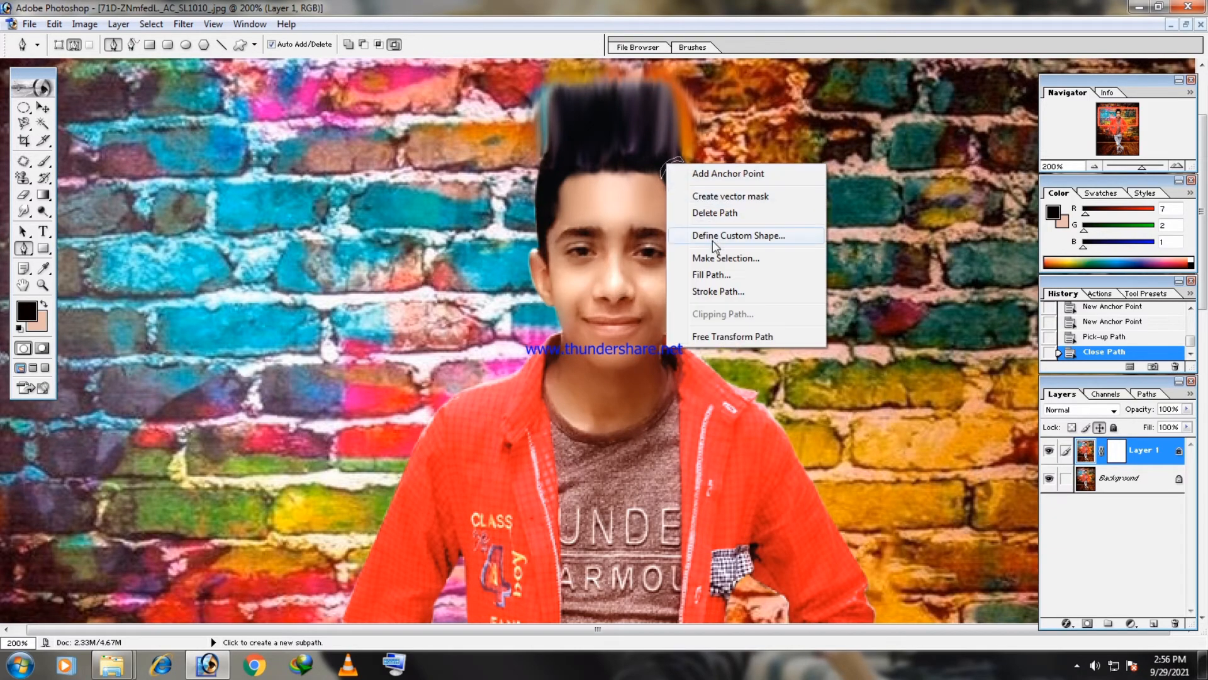
{"action": "left_click", "coordinate": [716, 258]}
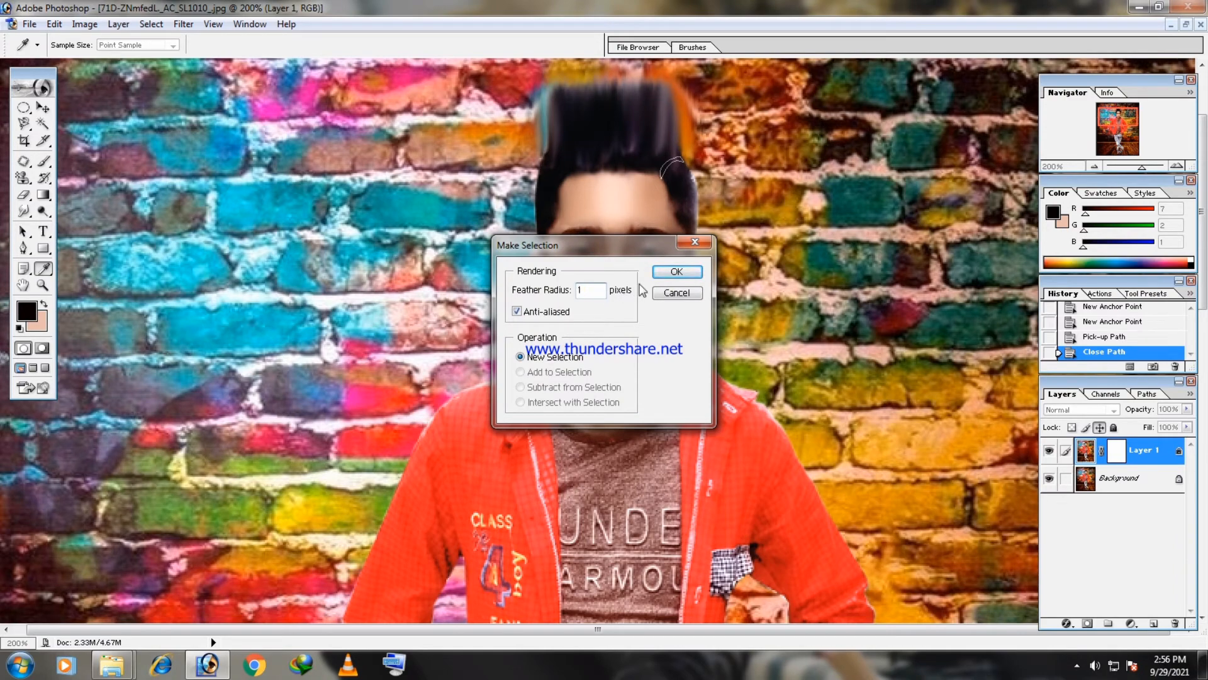
{"action": "left_click", "coordinate": [667, 272]}
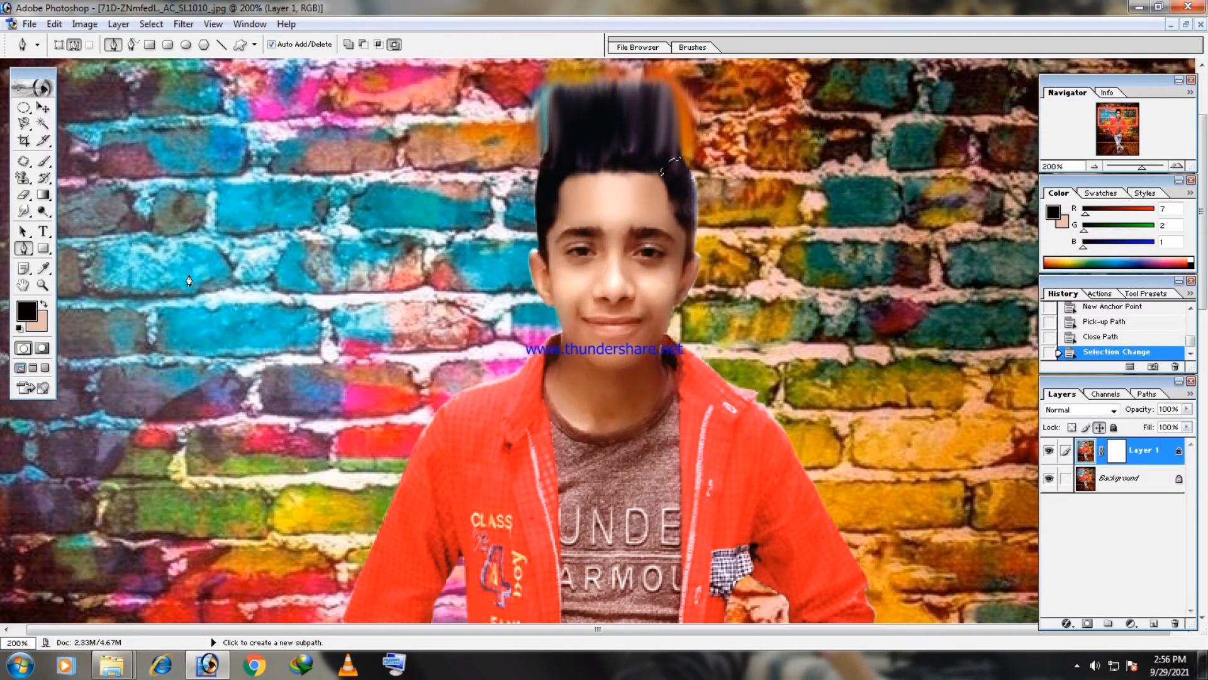
{"action": "key", "text": "ctrl+shift+e"}
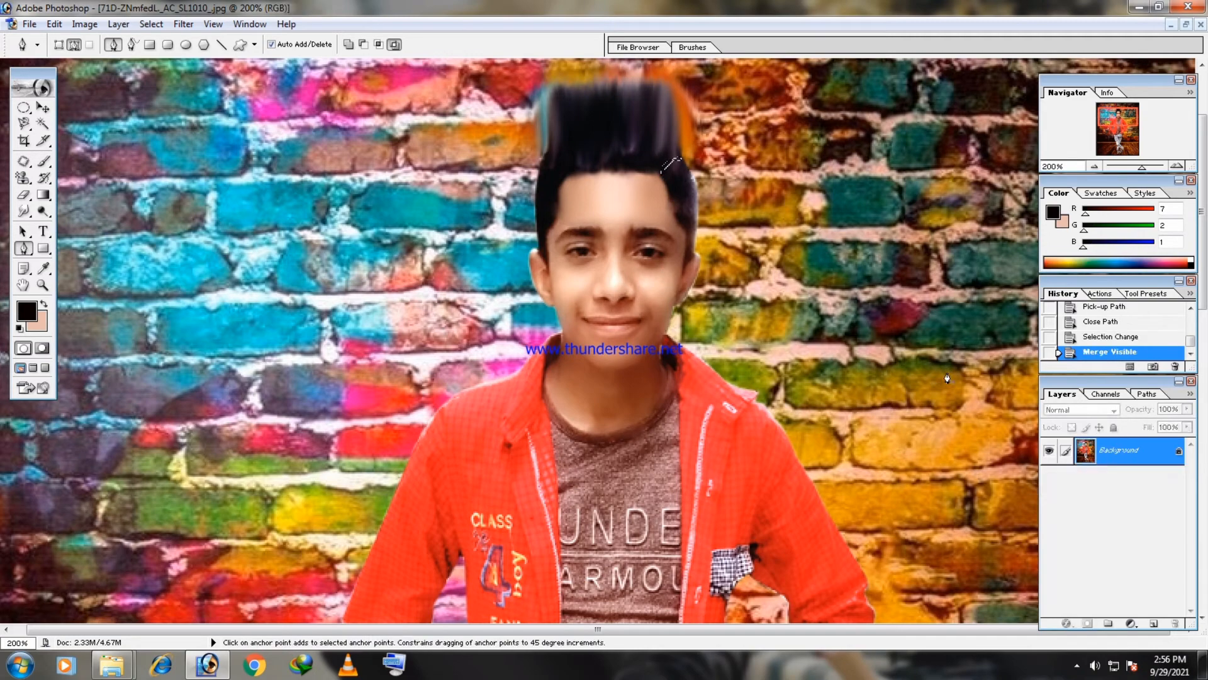
- Sample the forehead's skin tone (EFBBA6) as the foreground color and fill the thin curved selection with it
{"action": "left_click", "coordinate": [28, 311]}
{"action": "left_click", "coordinate": [598, 195]}
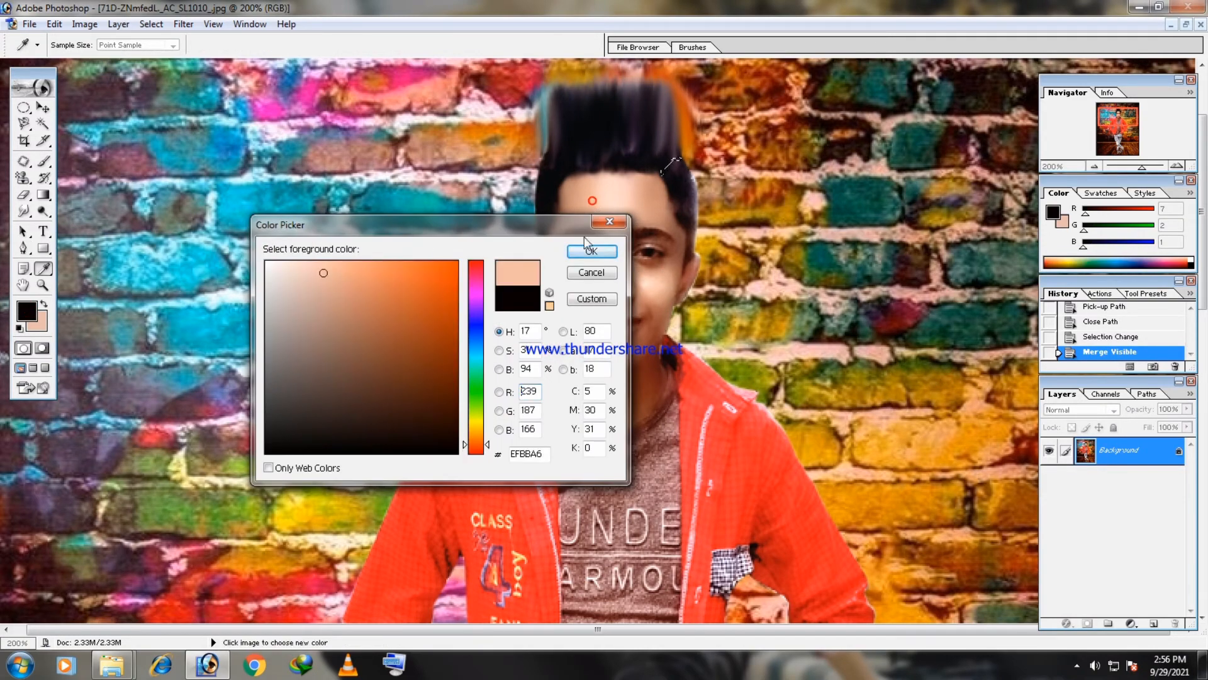
{"action": "left_click", "coordinate": [592, 251]}
{"action": "key", "text": "p"}
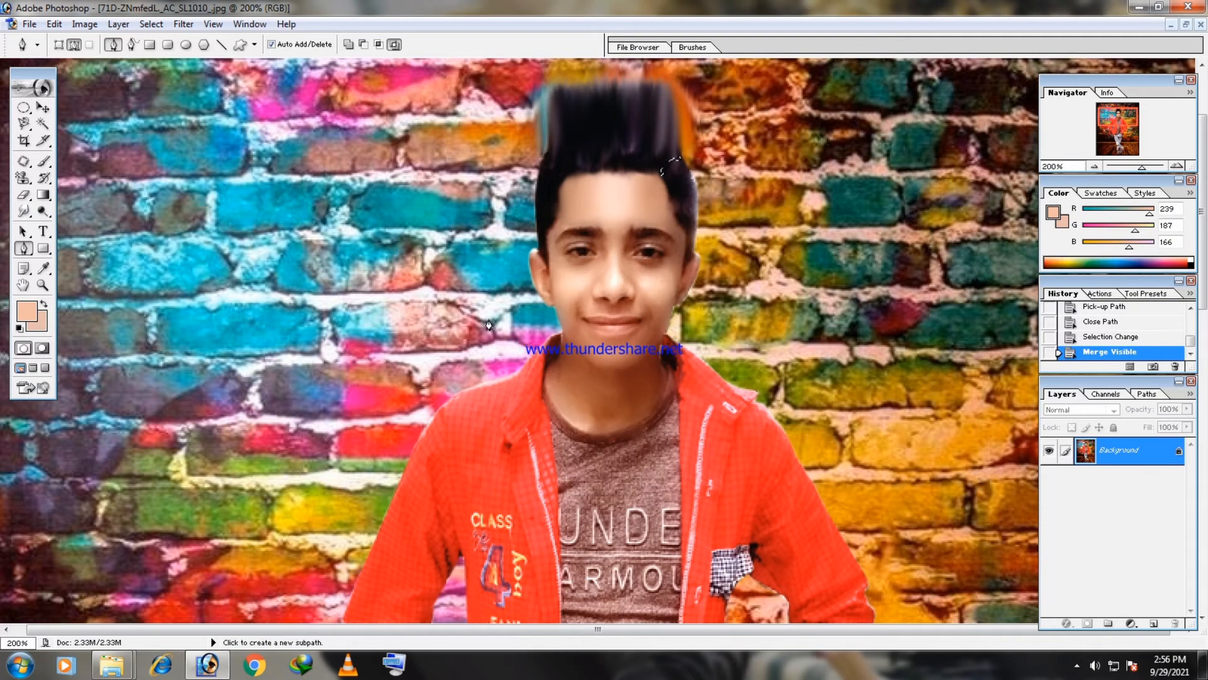
{"action": "key", "text": "alt+BackSpace"}
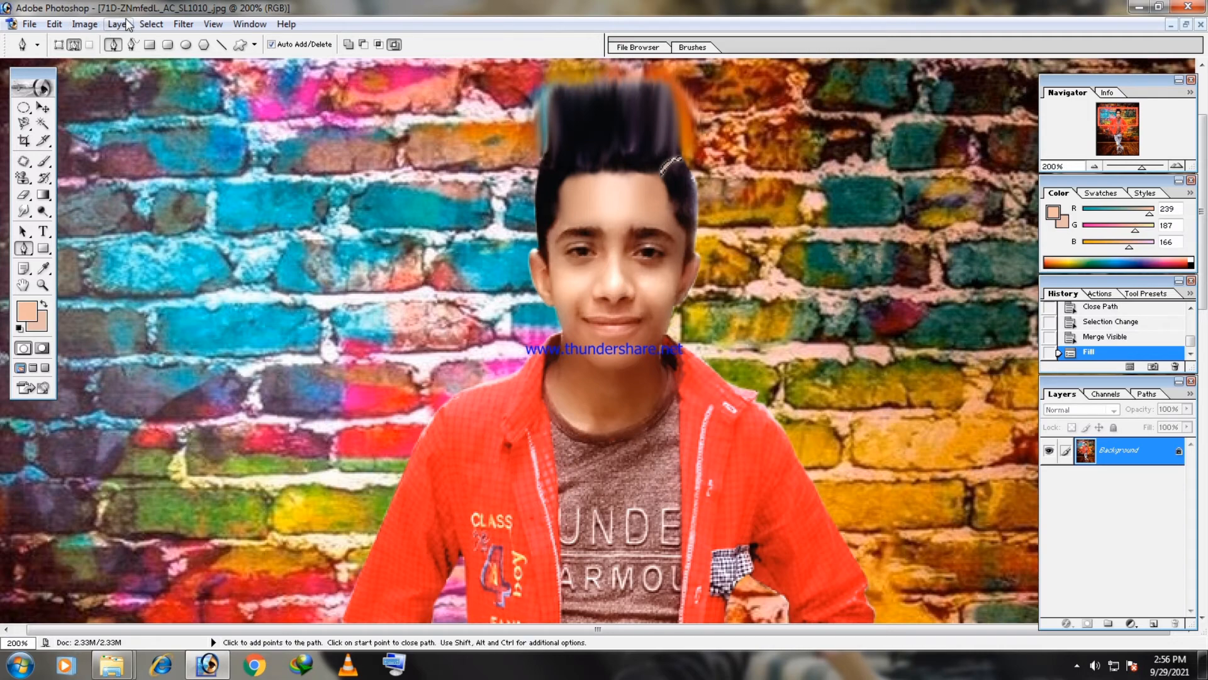
- Apply a Gaussian Blur with a 4.2 px radius to the filled curve and deselect it
{"action": "left_click", "coordinate": [182, 24]}
{"action": "mouse_move", "coordinate": [242, 136]}
{"action": "left_click", "coordinate": [403, 175]}
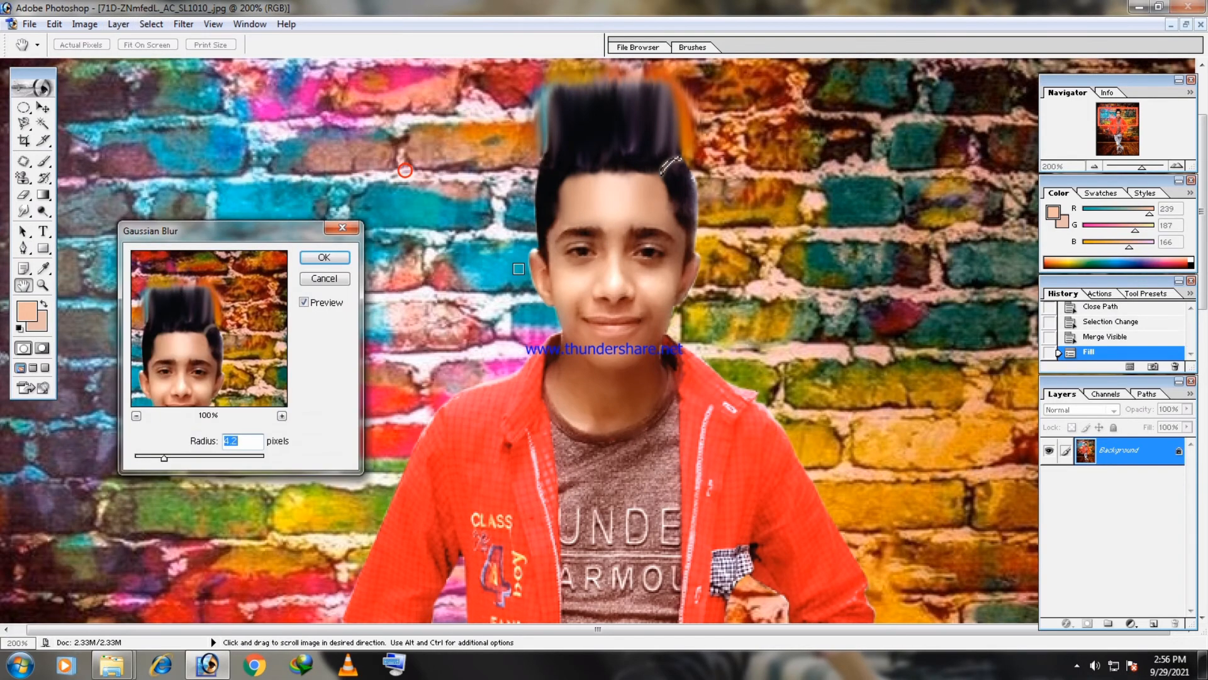
{"action": "left_click", "coordinate": [324, 257]}
{"action": "key", "text": "ctrl+d"}
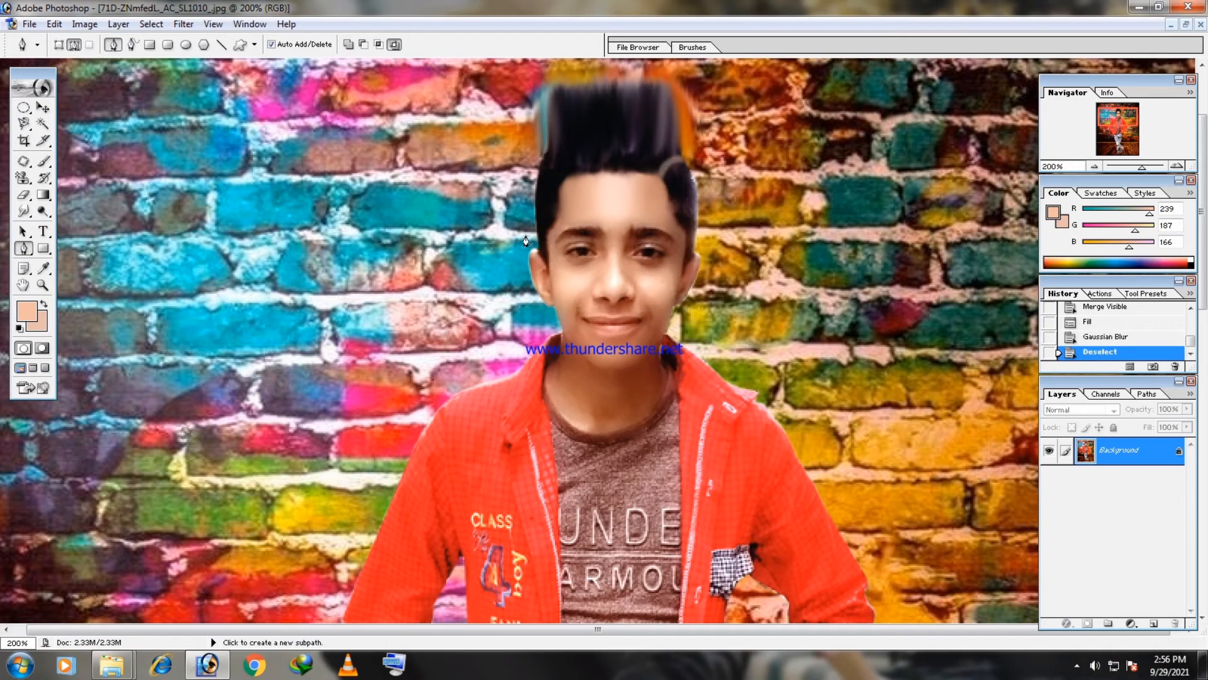
{"action": "left_click", "coordinate": [561, 180]}
{"action": "left_click_drag", "start_coordinate": [544, 161], "coordinate": [535, 166]}
{"action": "left_click", "coordinate": [543, 162], "text": "alt"}
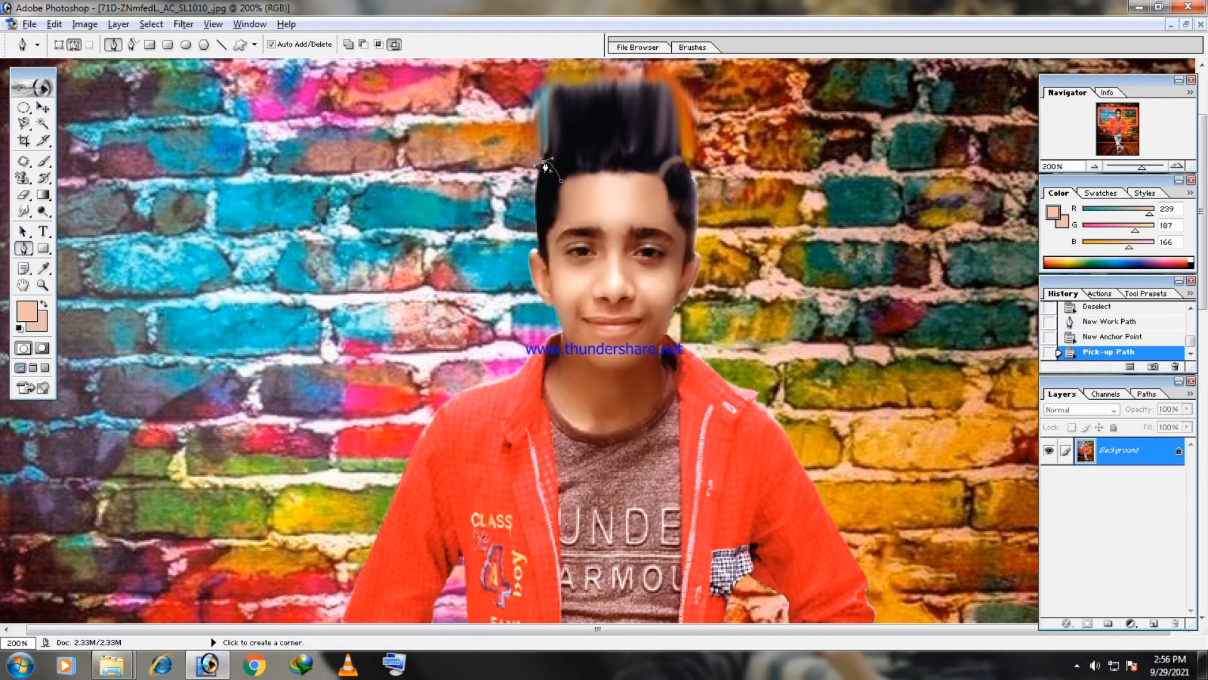
{"action": "left_click", "coordinate": [544, 161], "text": "alt"}
{"action": "left_click", "coordinate": [556, 183]}
{"action": "key", "text": "ctrl+alt+z"}
{"action": "key", "text": "ctrl+alt+z"}
{"action": "key", "text": "ctrl+alt+z"}
{"action": "key", "text": "ctrl+alt+z"}
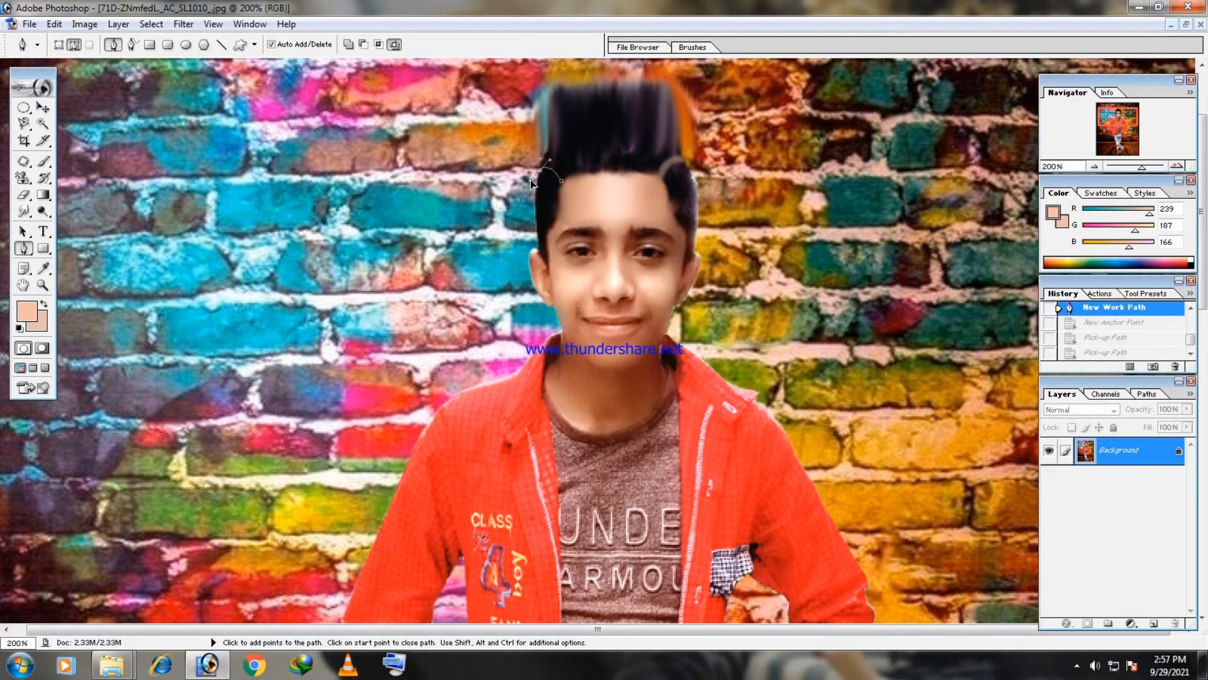
{"action": "left_click_drag", "start_coordinate": [531, 180], "coordinate": [582, 193]}
{"action": "left_click", "coordinate": [542, 172]}
{"action": "left_click", "coordinate": [543, 175]}
{"action": "key", "text": "ctrl+alt+z"}
{"action": "key", "text": "ctrl+alt+z"}
{"action": "key", "text": "ctrl+alt+z"}
- Draw a thin, closed, curved Pen path in the hair from the forehead corner to the outer edge, beside the blue bricks
{"action": "left_click", "coordinate": [542, 166], "text": "alt"}
{"action": "left_click", "coordinate": [547, 175]}
{"action": "key", "text": "ctrl+alt+z"}
{"action": "left_click", "coordinate": [541, 163]}
{"action": "left_click", "coordinate": [563, 176], "text": "alt"}
{"action": "left_click", "coordinate": [561, 180]}
- Convert the curved hair path into a new anti-aliased selection with a 1 px feather radius and fill it with the skin-tone foreground color
{"action": "right_click", "coordinate": [556, 171]}
{"action": "left_click", "coordinate": [614, 258]}
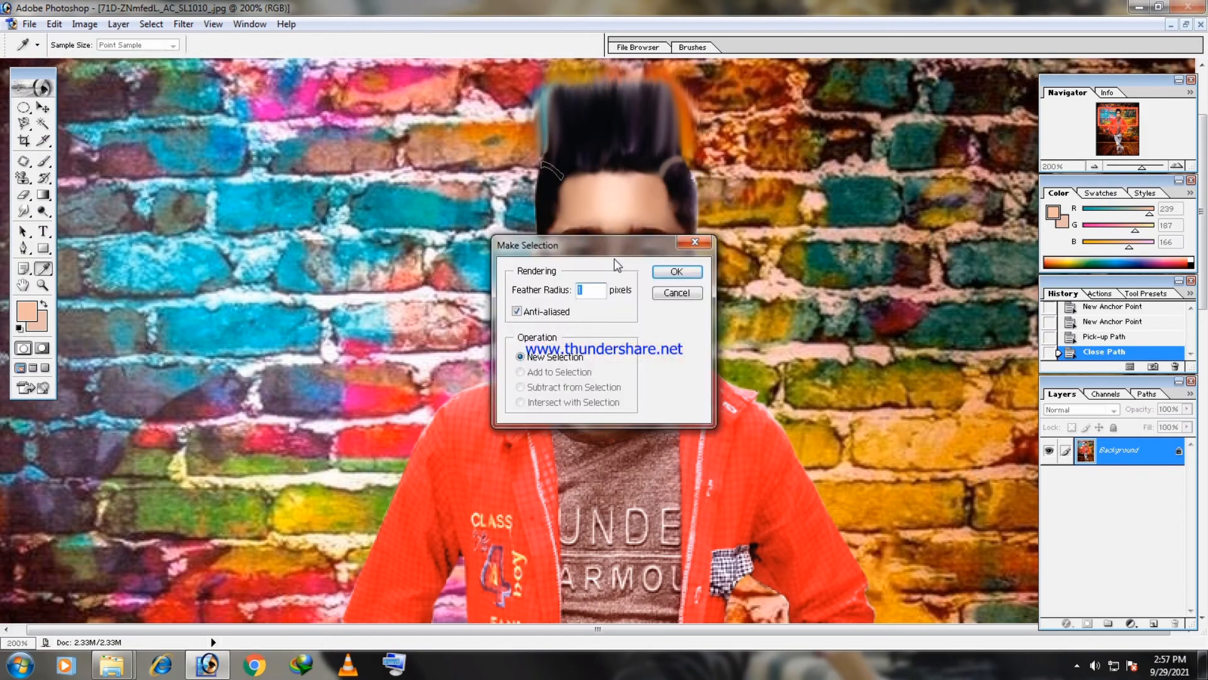
{"action": "key", "text": "Return"}
{"action": "key", "text": "alt+BackSpace"}
- Apply a Gaussian Blur to the filled curve in the hair beside the blue bricks and deselect it
{"action": "left_click", "coordinate": [183, 24]}
{"action": "mouse_move", "coordinate": [233, 134]}
{"action": "left_click", "coordinate": [404, 168]}
{"action": "key", "text": "Return"}
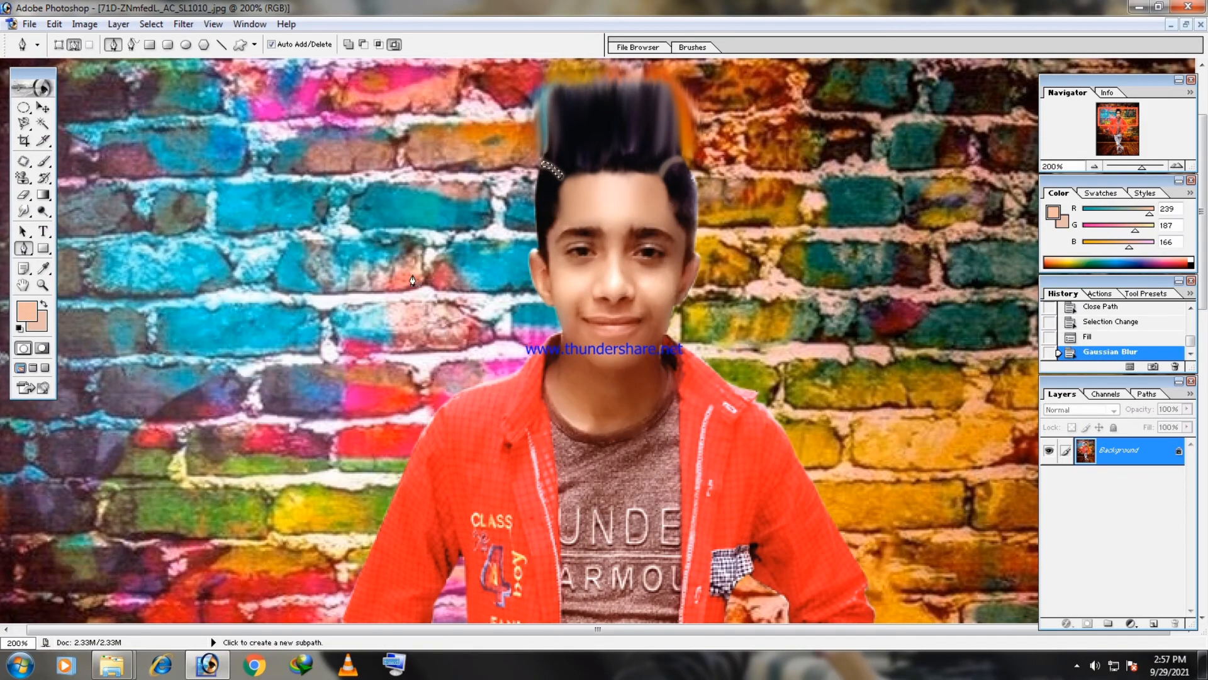
{"action": "key", "text": "ctrl+d"}
- Draw a thin, closed, slanted Pen path across the outer part of the eyebrow on the side of the yellow bricks
{"action": "key", "text": "ctrl+minus"}
{"action": "key", "text": "ctrl+minus"}
{"action": "key", "text": "ctrl+minus"}
{"action": "key", "text": "ctrl+plus"}
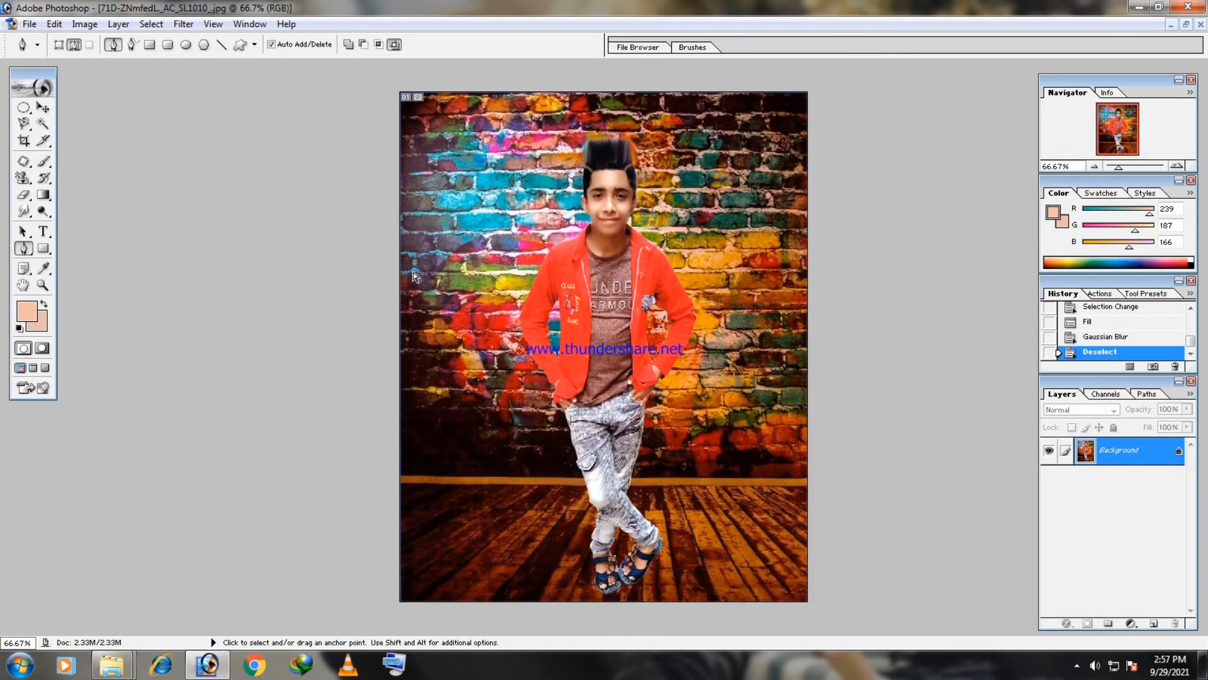
{"action": "key", "text": "ctrl+plus"}
{"action": "scroll", "coordinate": [414, 221], "scroll_direction": "up", "scroll_amount": 3}
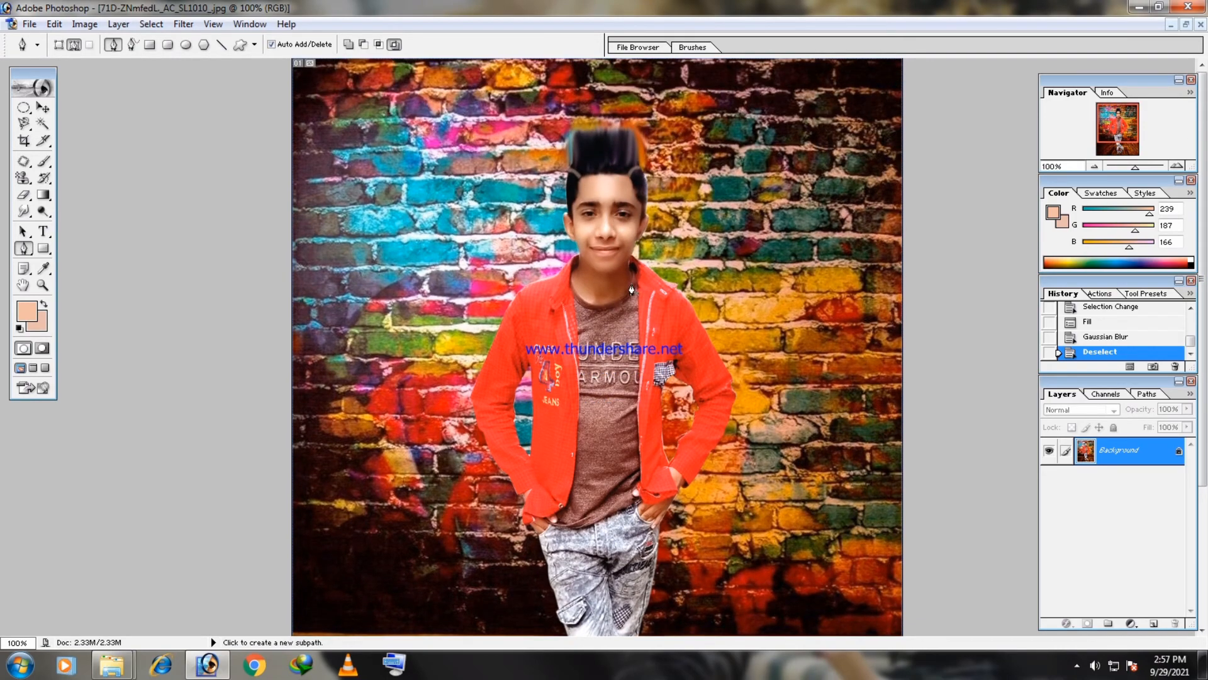
{"action": "key", "text": "ctrl+plus"}
{"action": "key", "text": "ctrl+plus"}
{"action": "scroll", "coordinate": [741, 209], "scroll_direction": "up", "scroll_amount": 6}
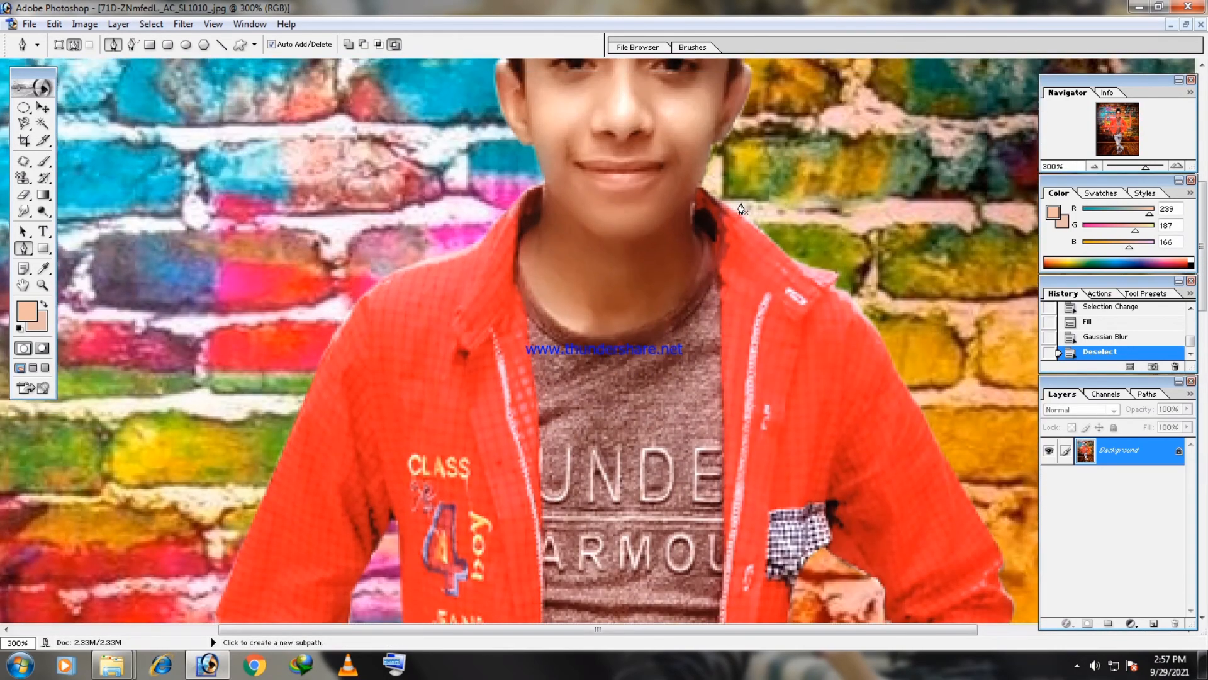
{"action": "scroll", "coordinate": [741, 208], "scroll_direction": "up", "scroll_amount": 3}
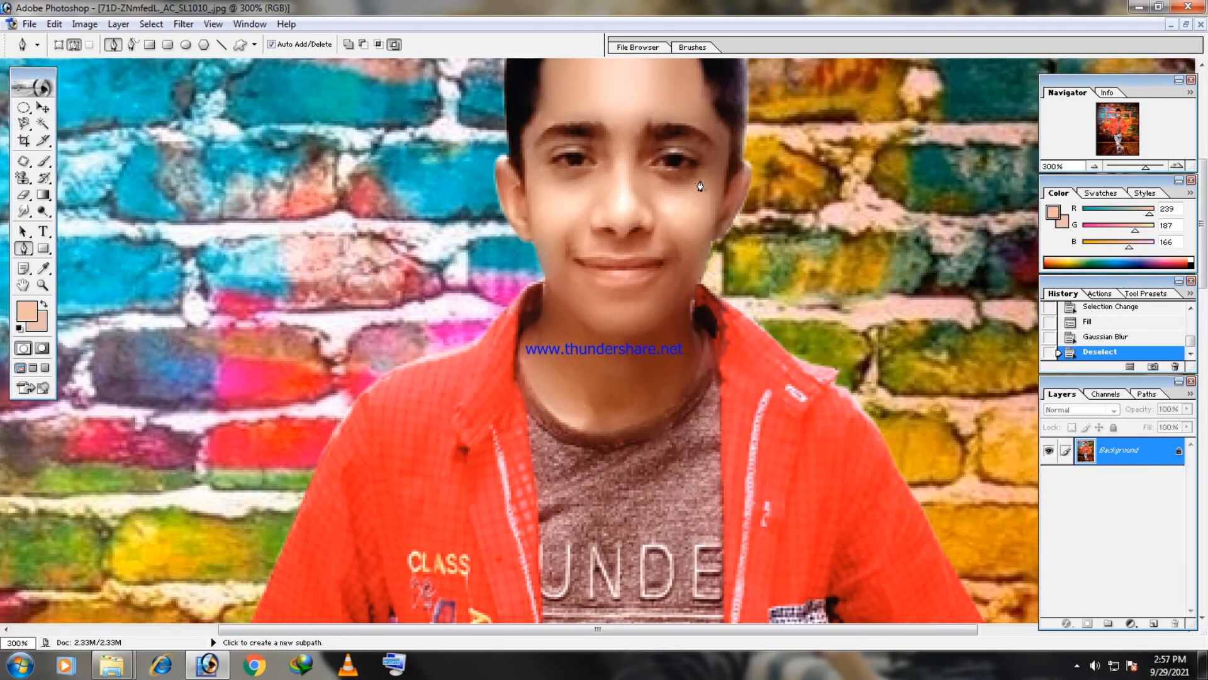
{"action": "left_click", "coordinate": [693, 126]}
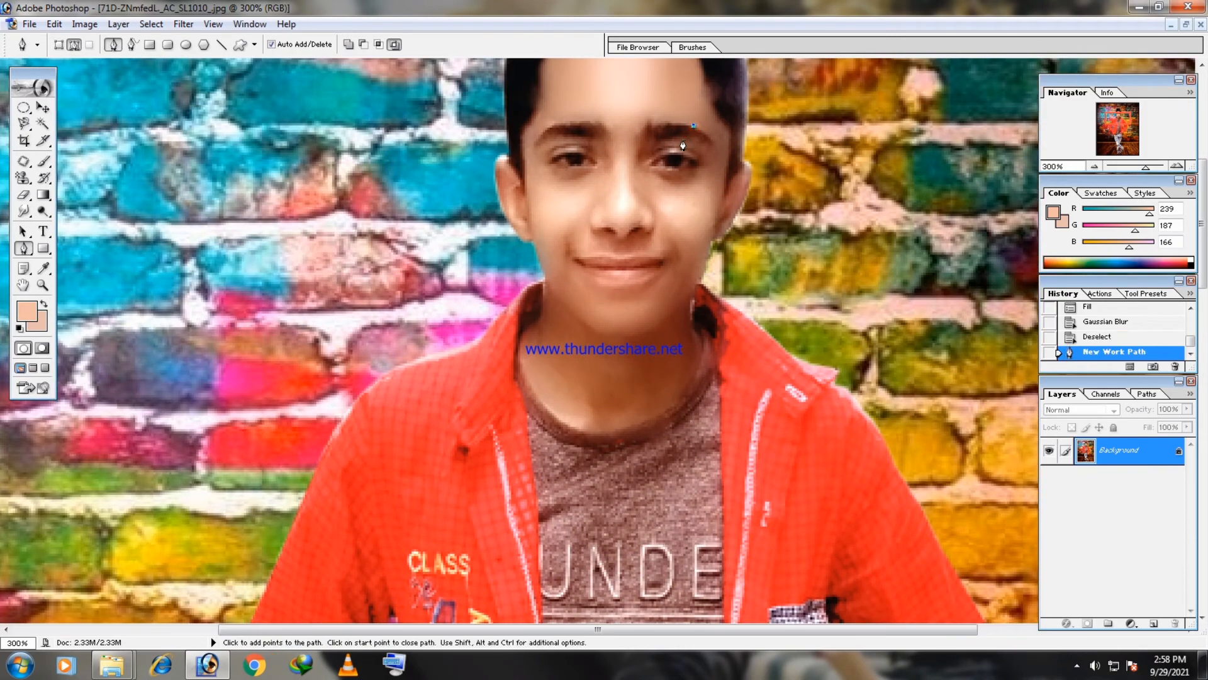
{"action": "left_click", "coordinate": [682, 138]}
{"action": "left_click", "coordinate": [688, 143]}
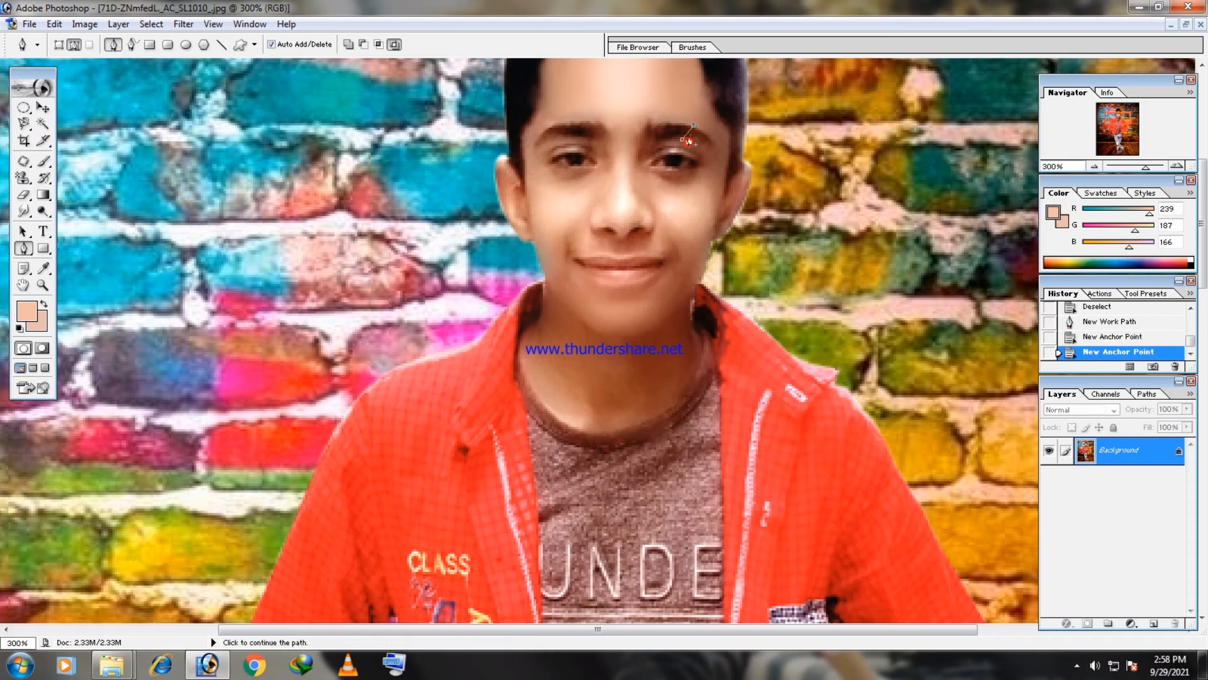
{"action": "key", "text": "ctrl+z"}
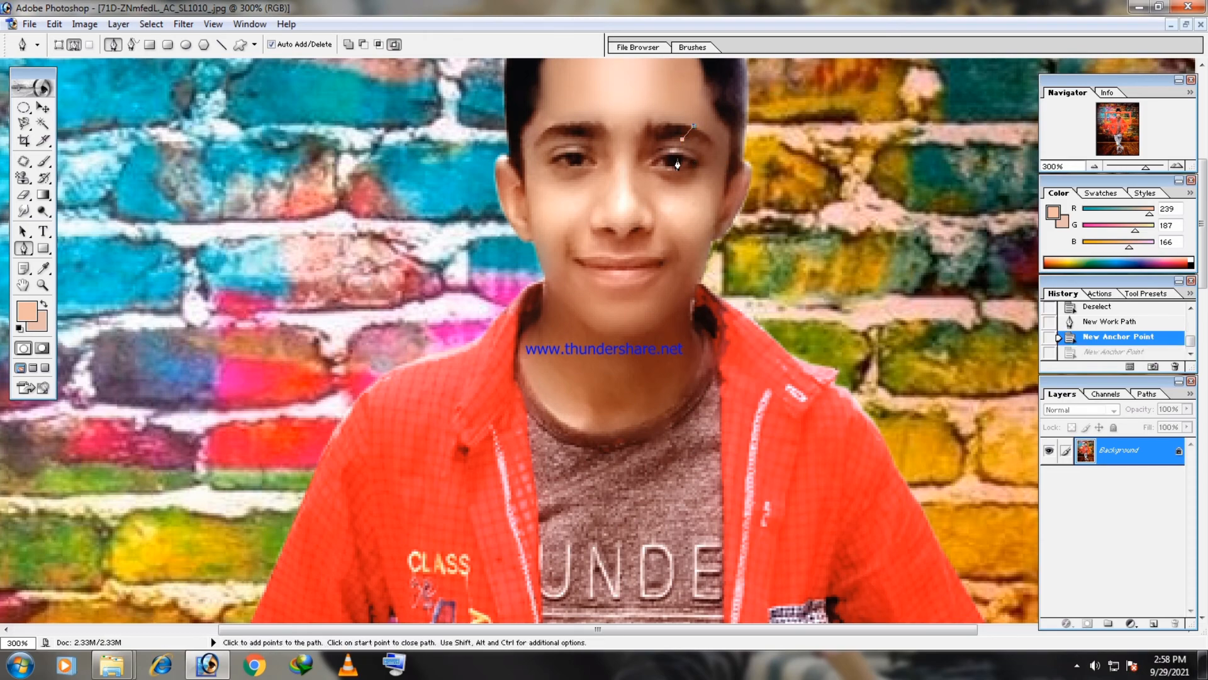
{"action": "left_click", "coordinate": [682, 139]}
{"action": "left_click", "coordinate": [687, 142]}
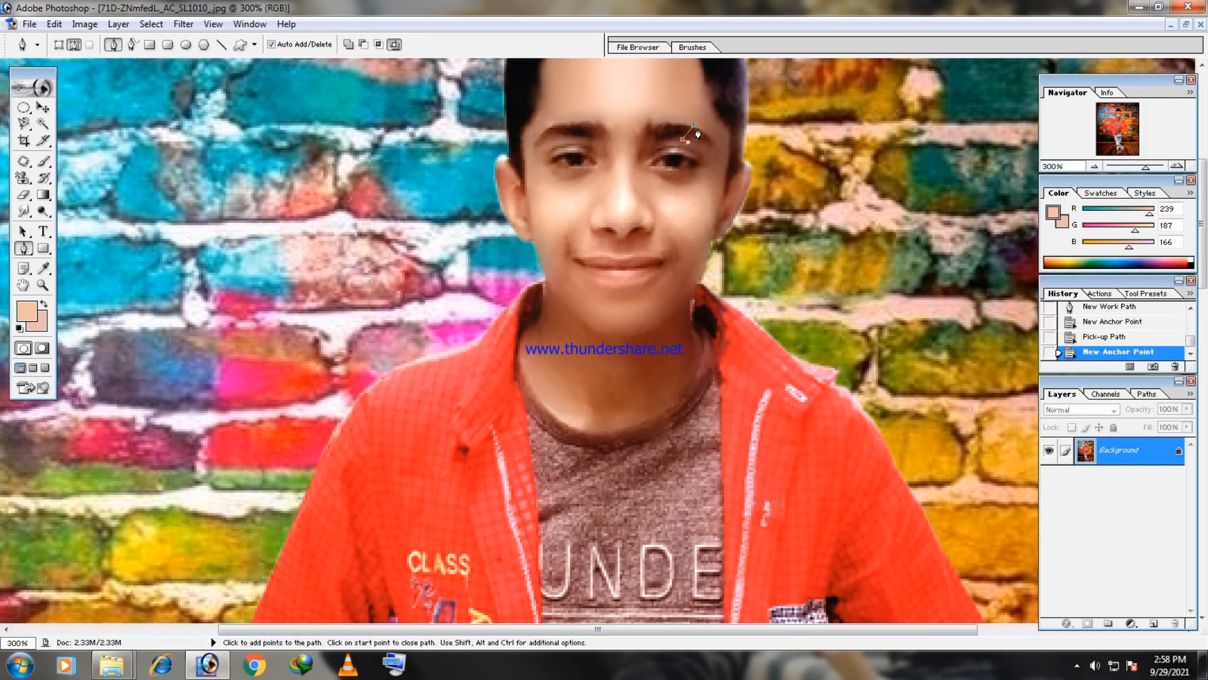
{"action": "left_click", "coordinate": [697, 128]}
{"action": "left_click", "coordinate": [694, 125]}
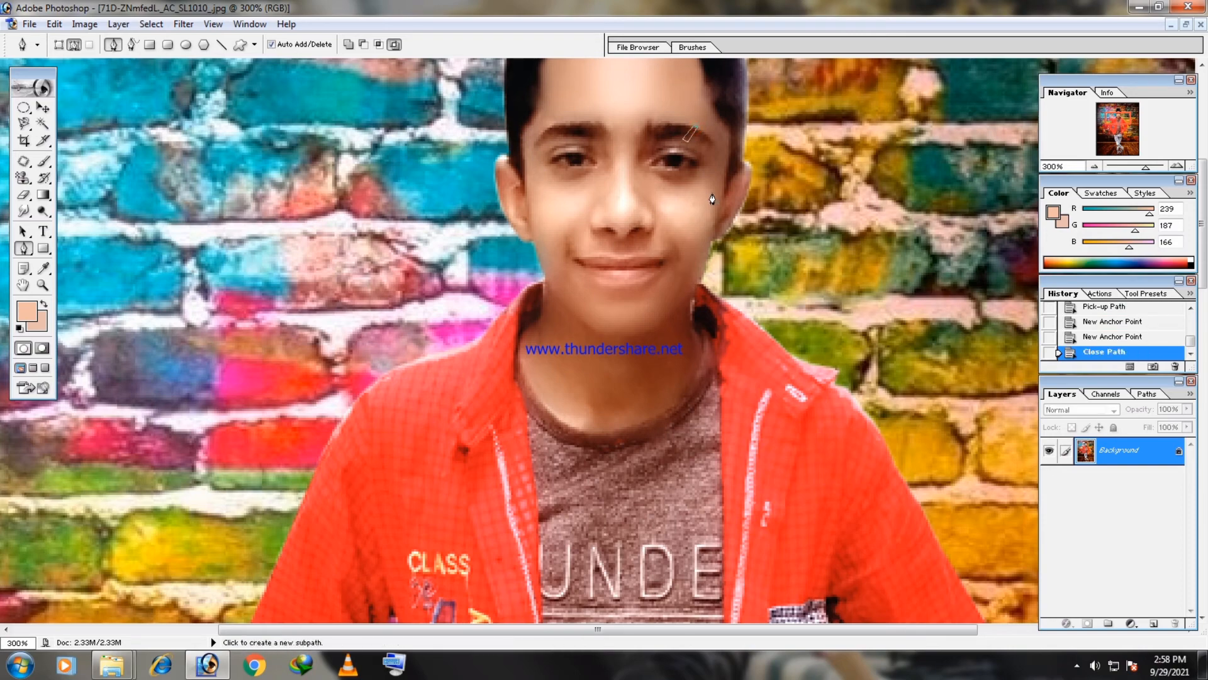
- Convert the eyebrow path into a new anti-aliased selection with a 1 px feather radius and fill it with the skin-tone foreground color
{"action": "right_click", "coordinate": [692, 137]}
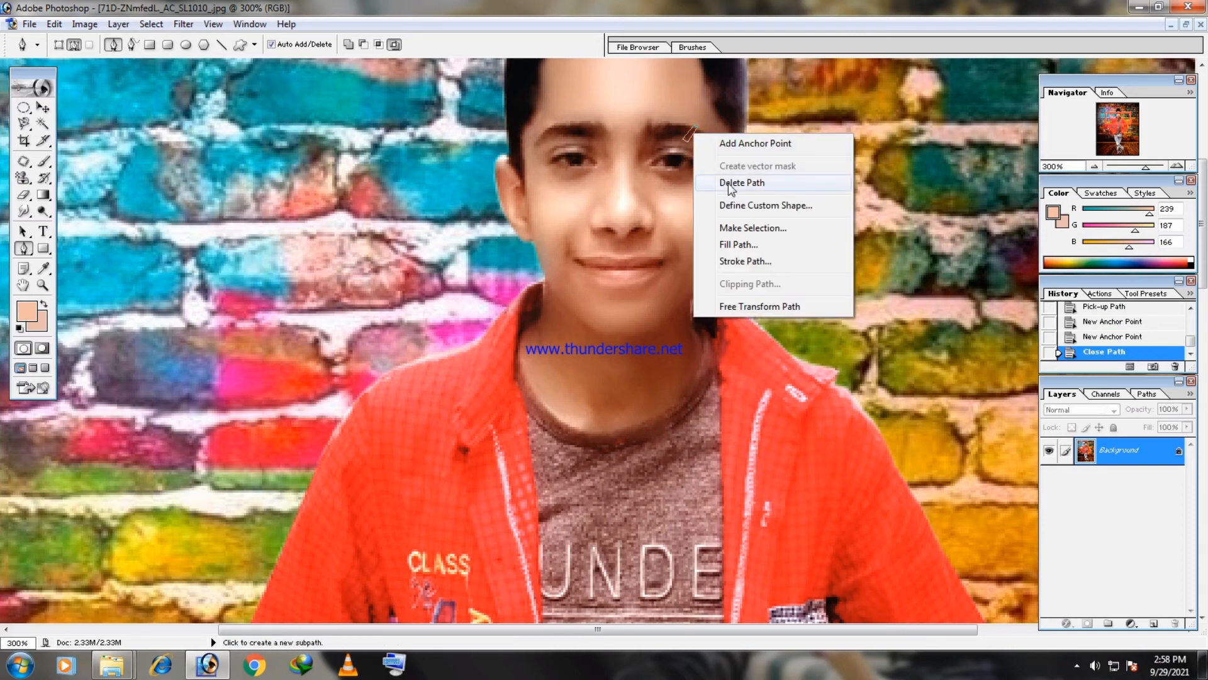
{"action": "left_click", "coordinate": [730, 227]}
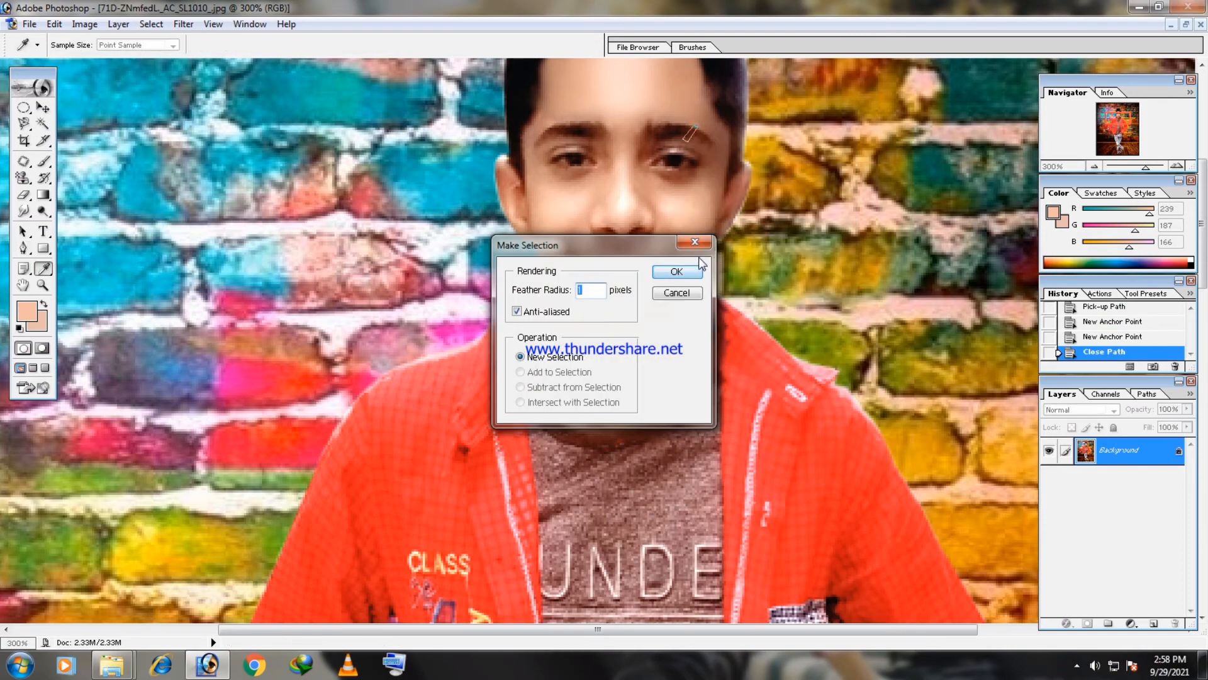
{"action": "key", "text": "Return"}
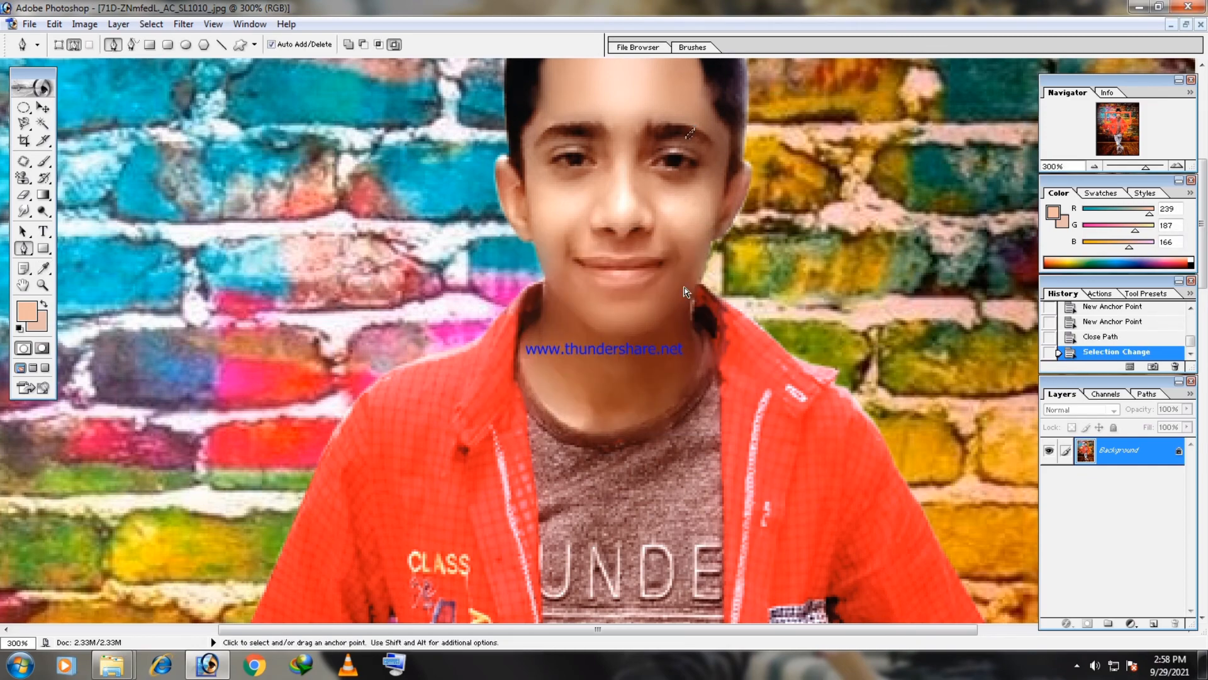
{"action": "key", "text": "alt+BackSpace"}
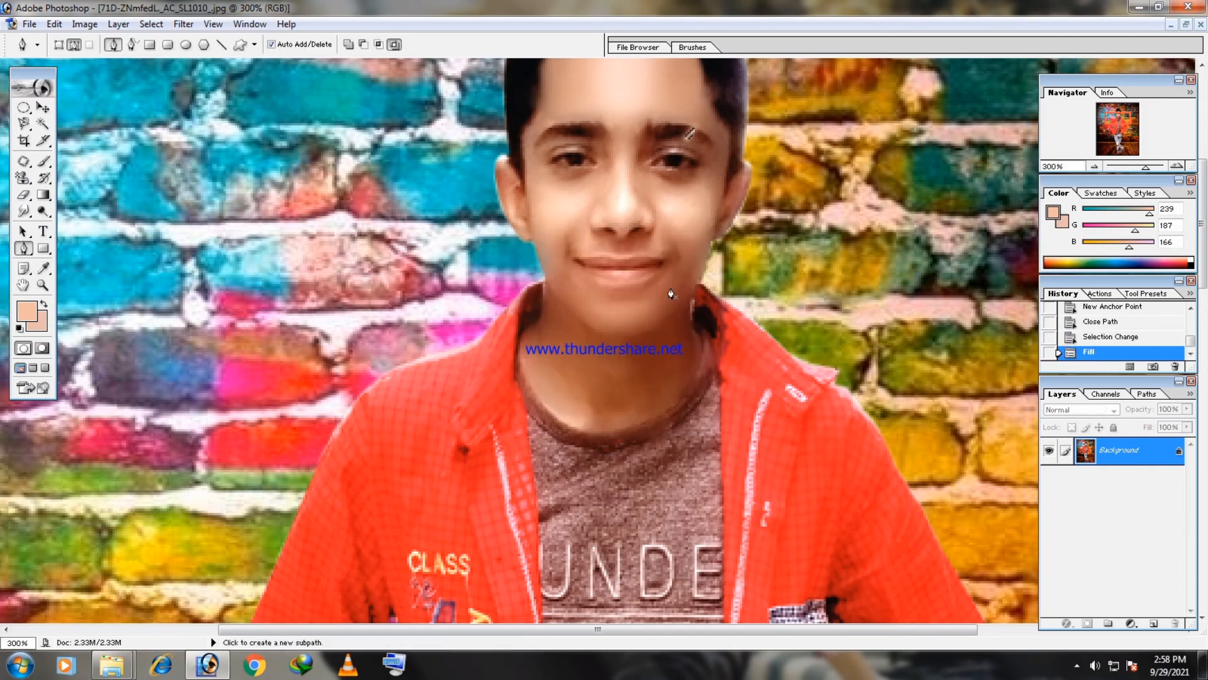
- Apply a Gaussian Blur with a 3.3 px radius to the filled eyebrow slit and deselect it
{"action": "left_click", "coordinate": [188, 24]}
{"action": "mouse_move", "coordinate": [251, 143]}
{"action": "left_click", "coordinate": [415, 170]}
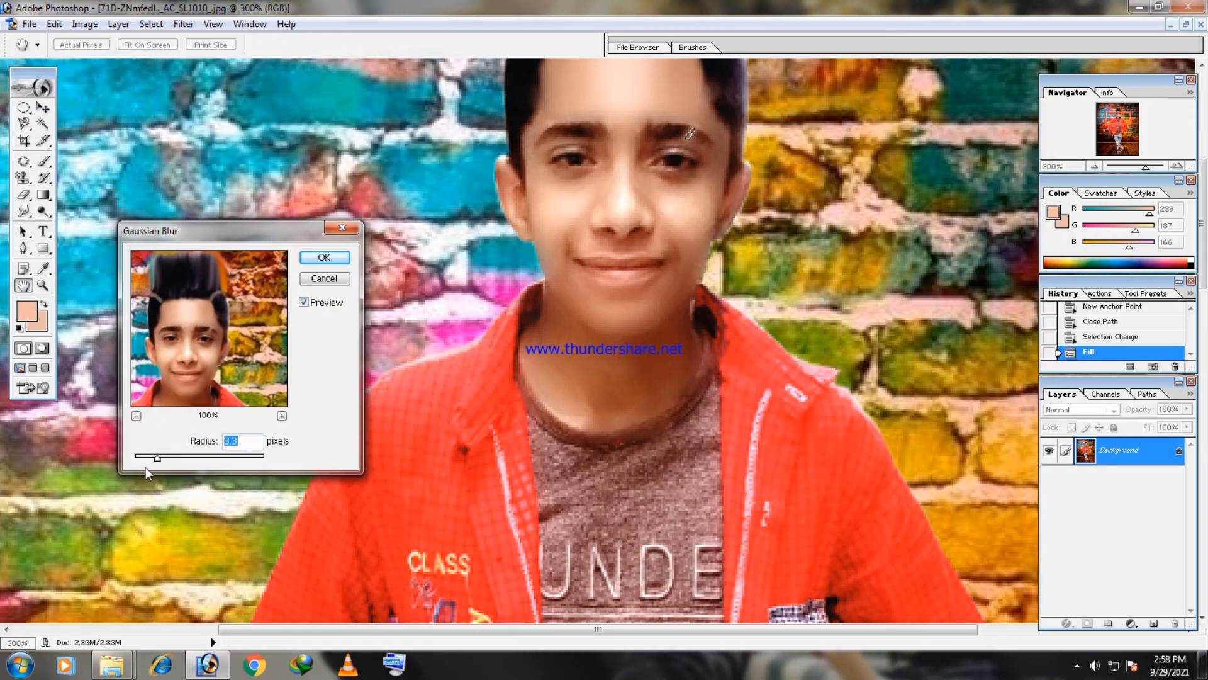
{"action": "left_click", "coordinate": [309, 258]}
{"action": "key", "text": "ctrl+d"}
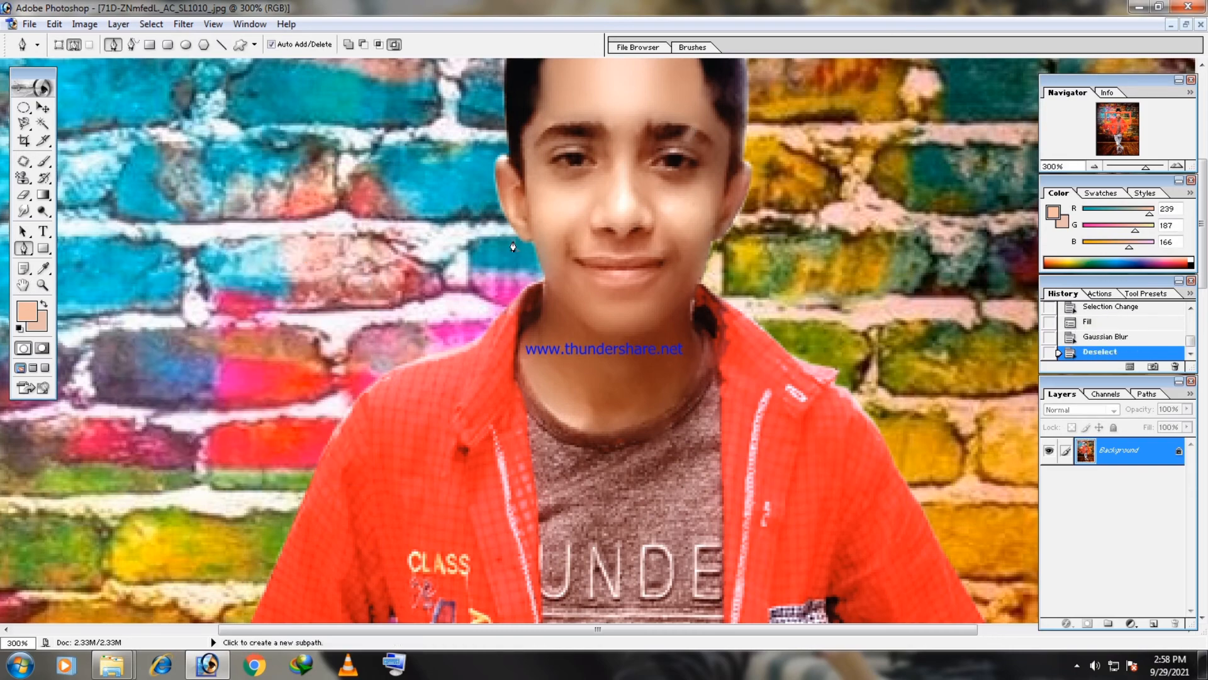
{"action": "left_click", "coordinate": [682, 122]}
{"action": "left_click", "coordinate": [700, 141]}
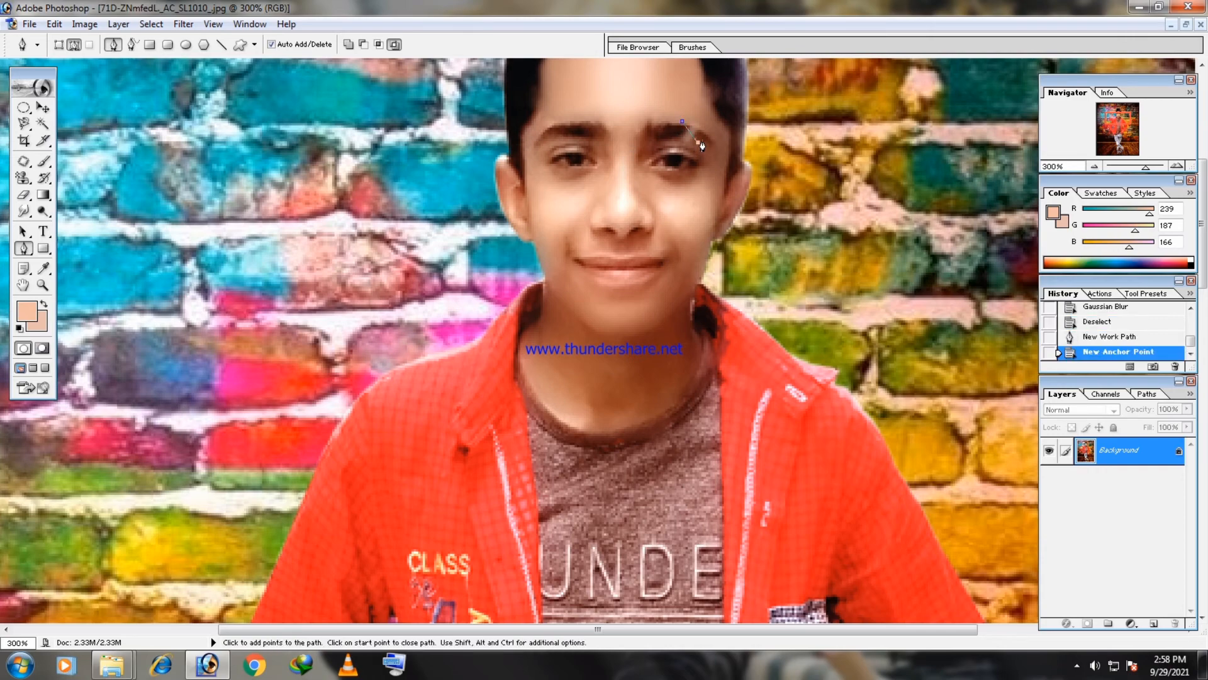
{"action": "left_click", "coordinate": [693, 135]}
{"action": "key", "text": "ctrl+alt+z"}
{"action": "key", "text": "ctrl+alt+z"}
{"action": "key", "text": "ctrl+alt+z"}
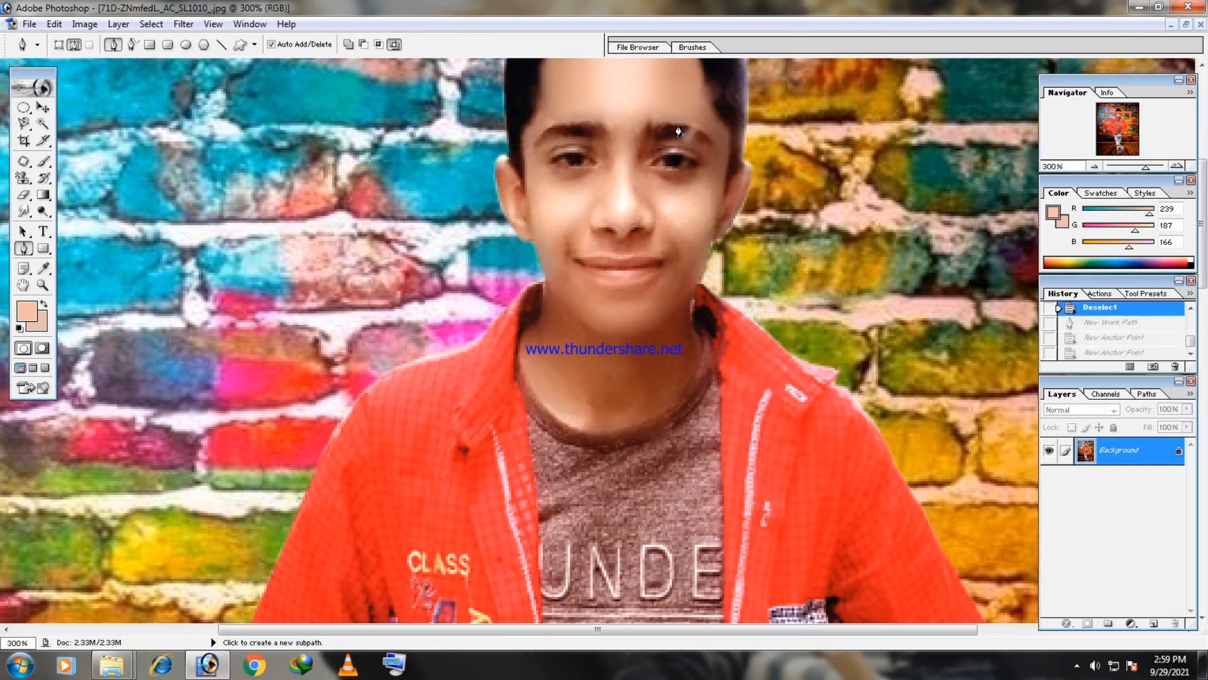
- Draw a second thin, closed Pen path across the same eyebrow, slanting the opposite way to the first slit
{"action": "left_click", "coordinate": [679, 126]}
{"action": "left_click", "coordinate": [696, 138]}
{"action": "left_click", "coordinate": [693, 131]}
{"action": "left_click", "coordinate": [684, 124]}
{"action": "left_click", "coordinate": [679, 125]}
- Turn the second eyebrow path into a selection, fill it with the skin-tone foreground color, and deselect it
{"action": "right_click", "coordinate": [687, 129]}
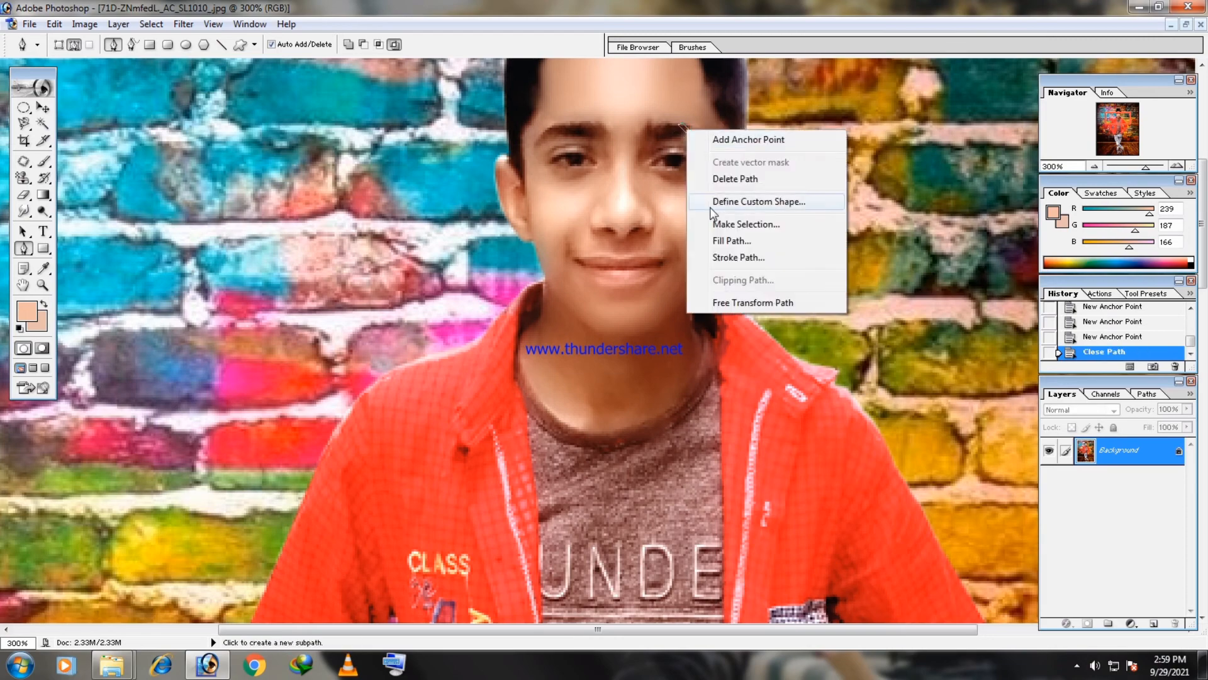
{"action": "left_click", "coordinate": [742, 224]}
{"action": "left_click", "coordinate": [681, 274]}
{"action": "key", "text": "alt+BackSpace"}
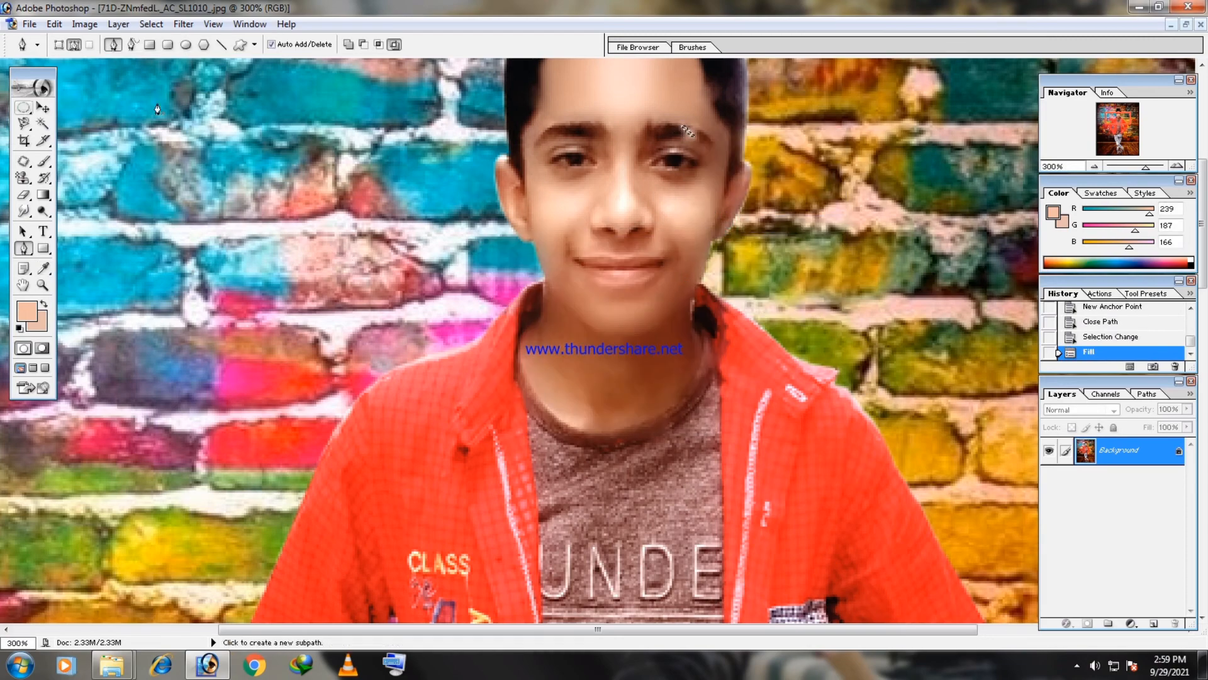
{"action": "key", "text": "ctrl+d"}
- Examine the eyebrow slits and hair cut lines up close and in the whole composite
{"action": "key", "text": "ctrl+minus"}
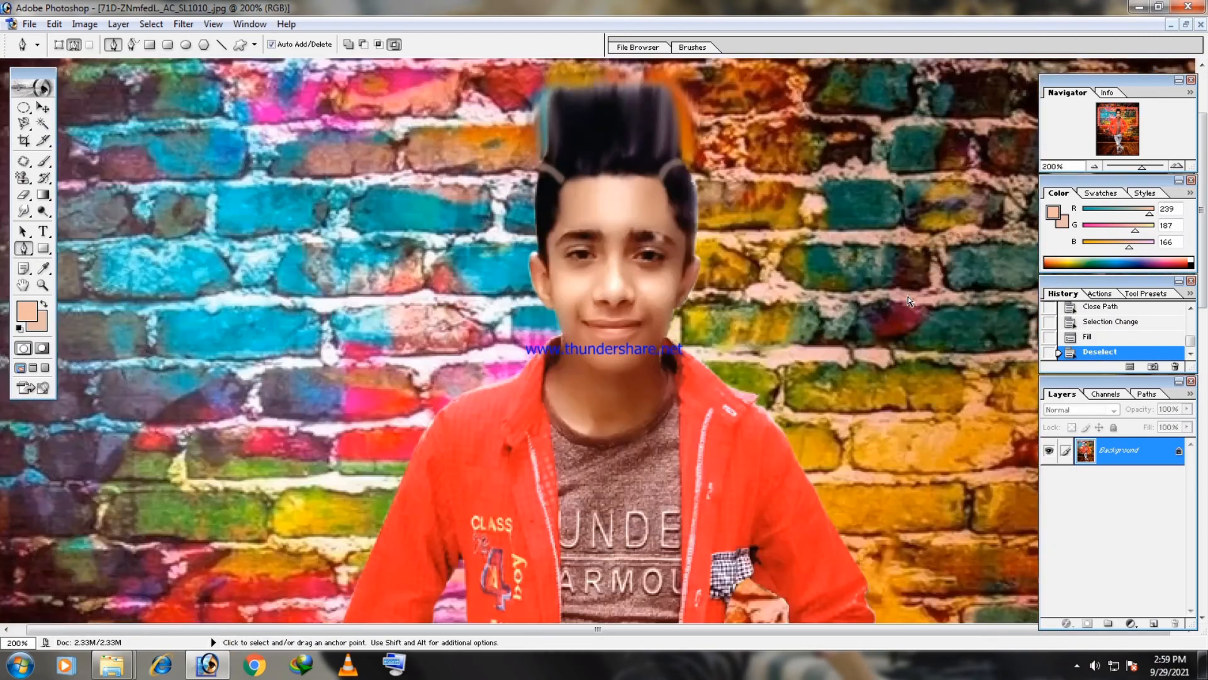
{"action": "key", "text": "ctrl+minus"}
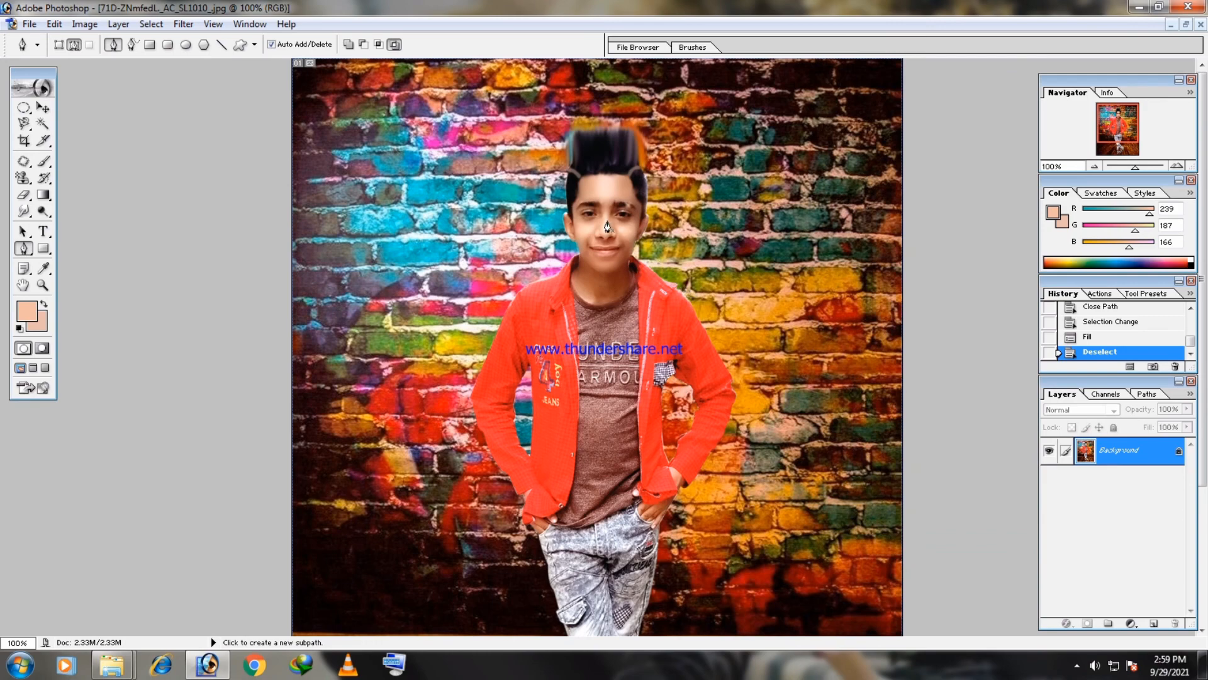
{"action": "key", "text": "ctrl+plus"}
{"action": "key", "text": "ctrl+plus"}
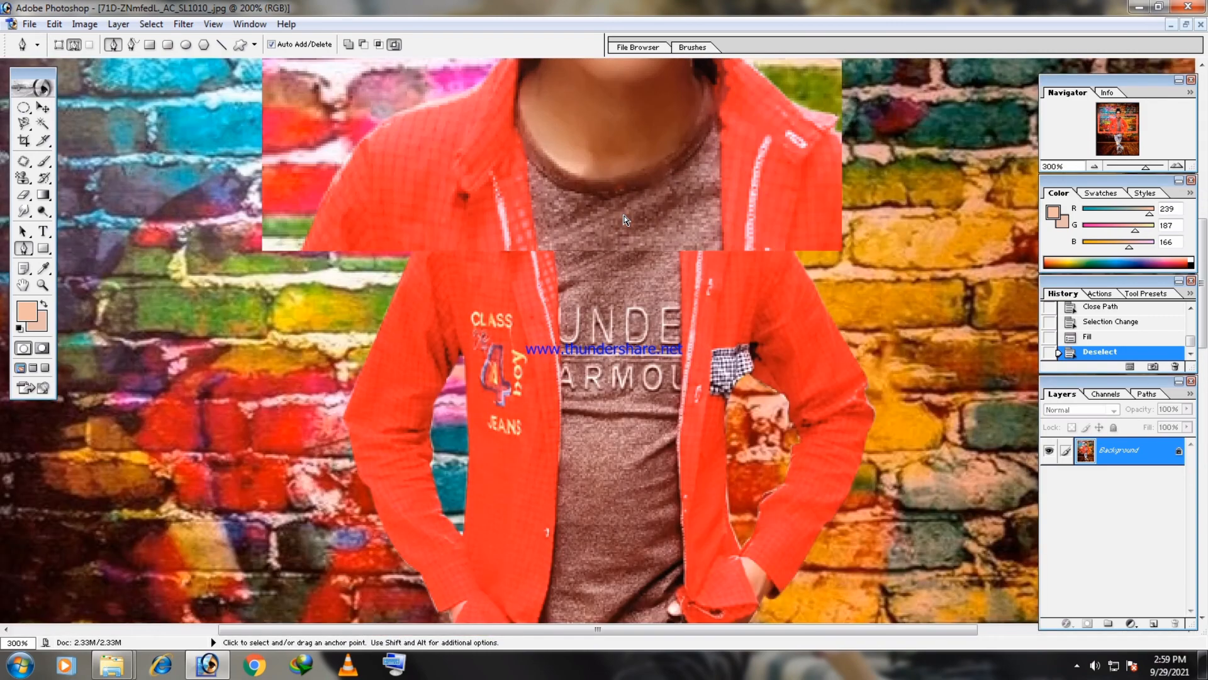
{"action": "scroll", "coordinate": [756, 218], "scroll_direction": "up", "scroll_amount": 3}
{"action": "scroll", "coordinate": [756, 219], "scroll_direction": "up", "scroll_amount": 2}
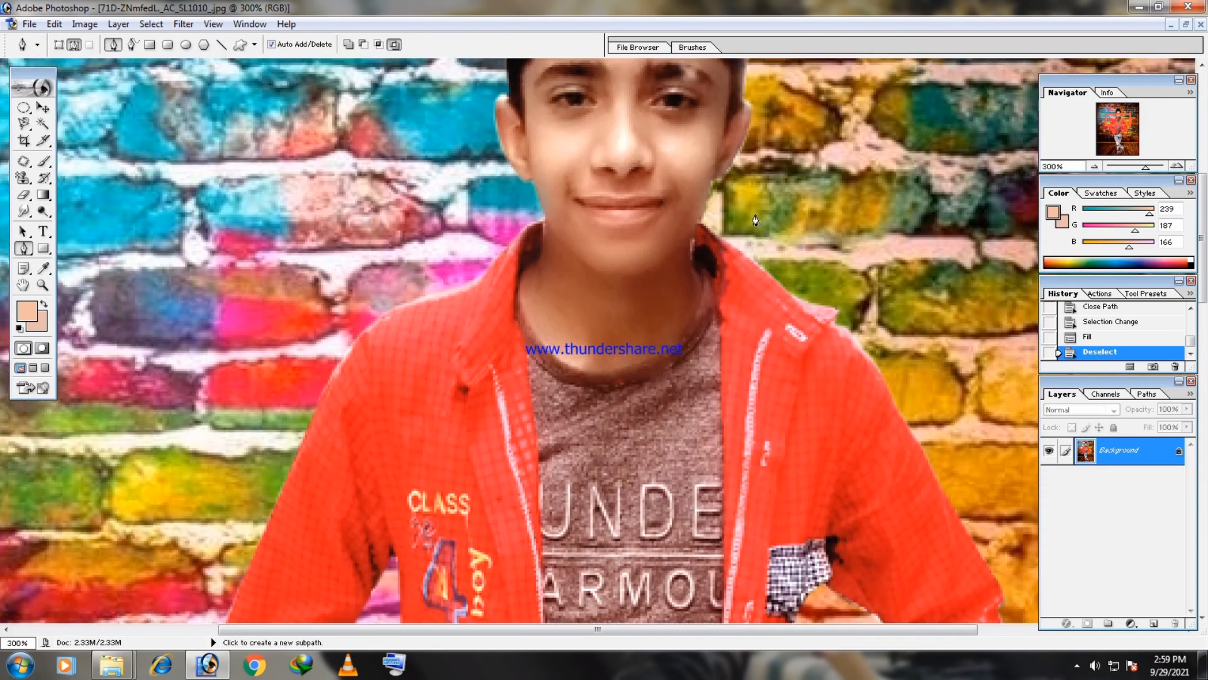
{"action": "key", "text": "ctrl+minus"}
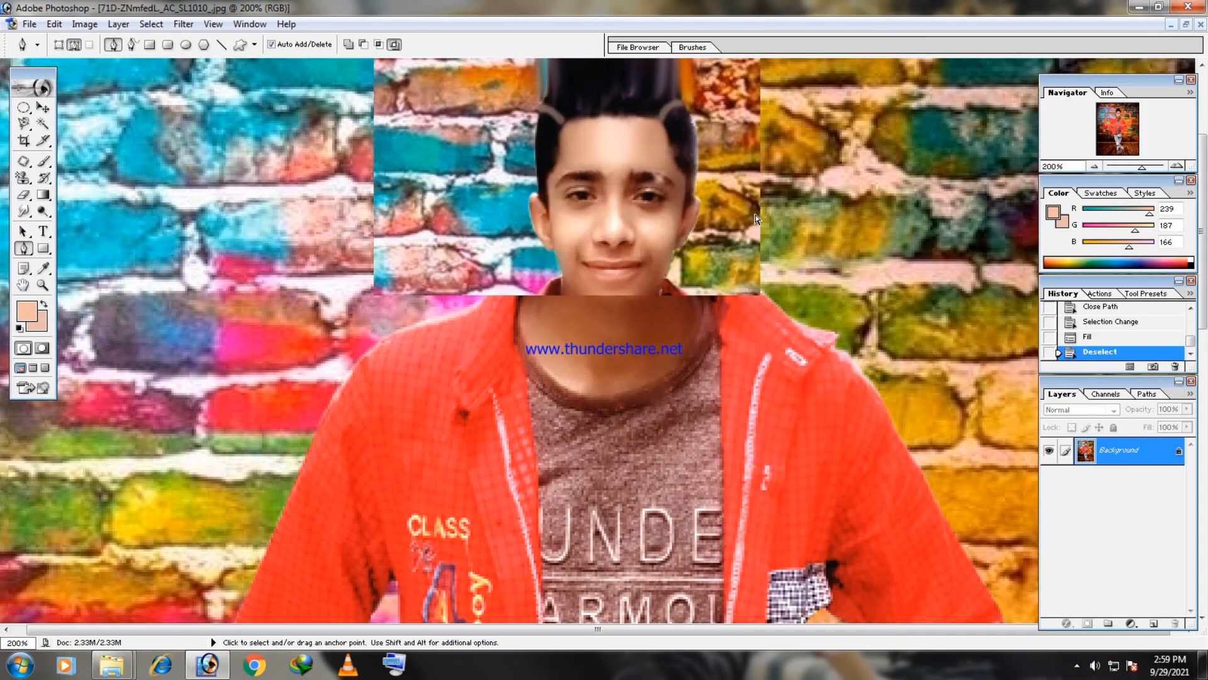
{"action": "key", "text": "ctrl+minus"}
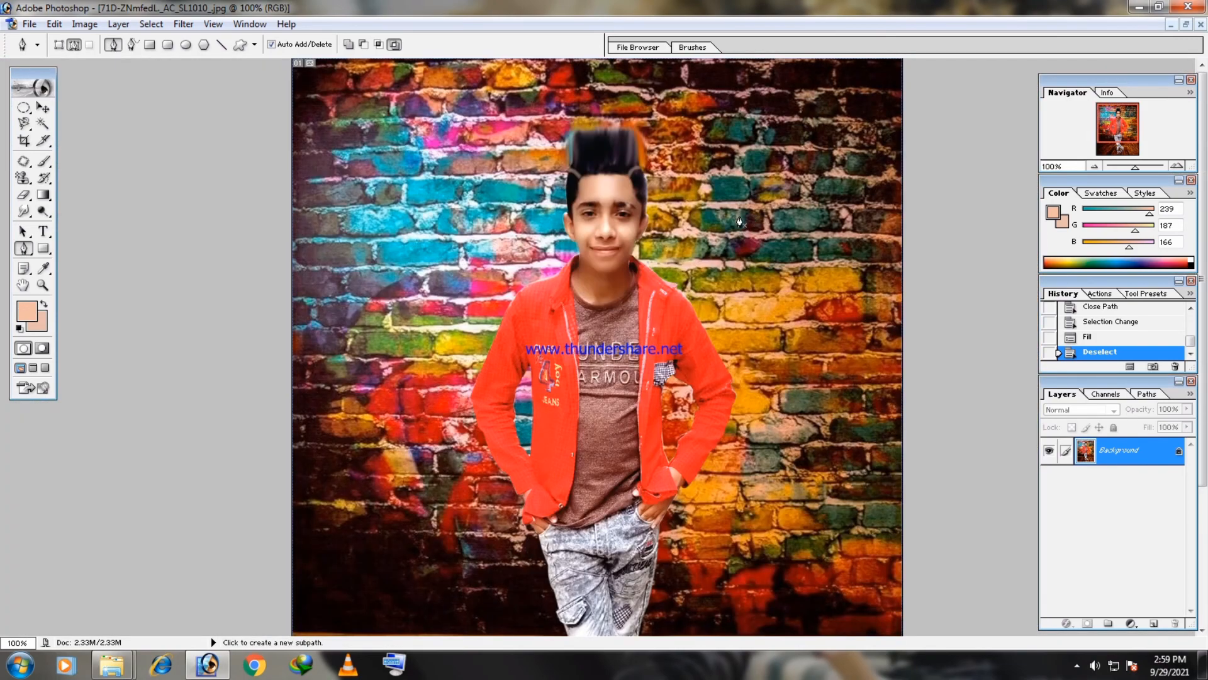
{"action": "key", "text": "ctrl+minus"}
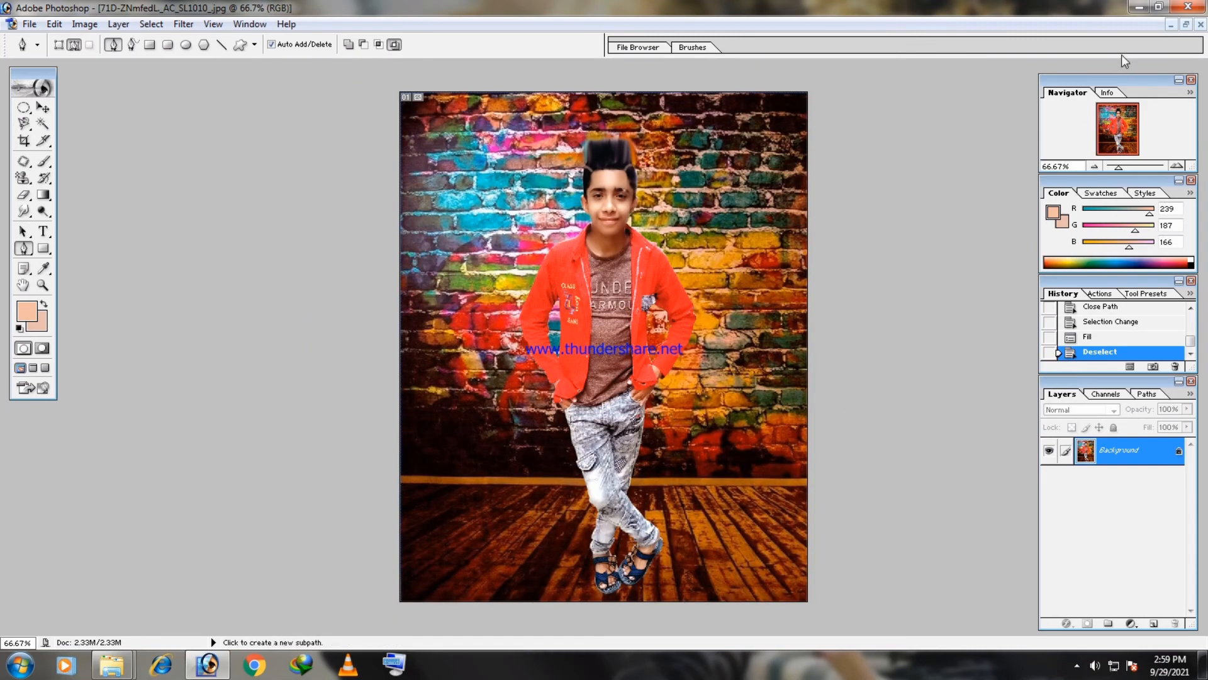
{"action": "left_click", "coordinate": [1138, 7]}
{"action": "left_click", "coordinate": [1148, 247]}
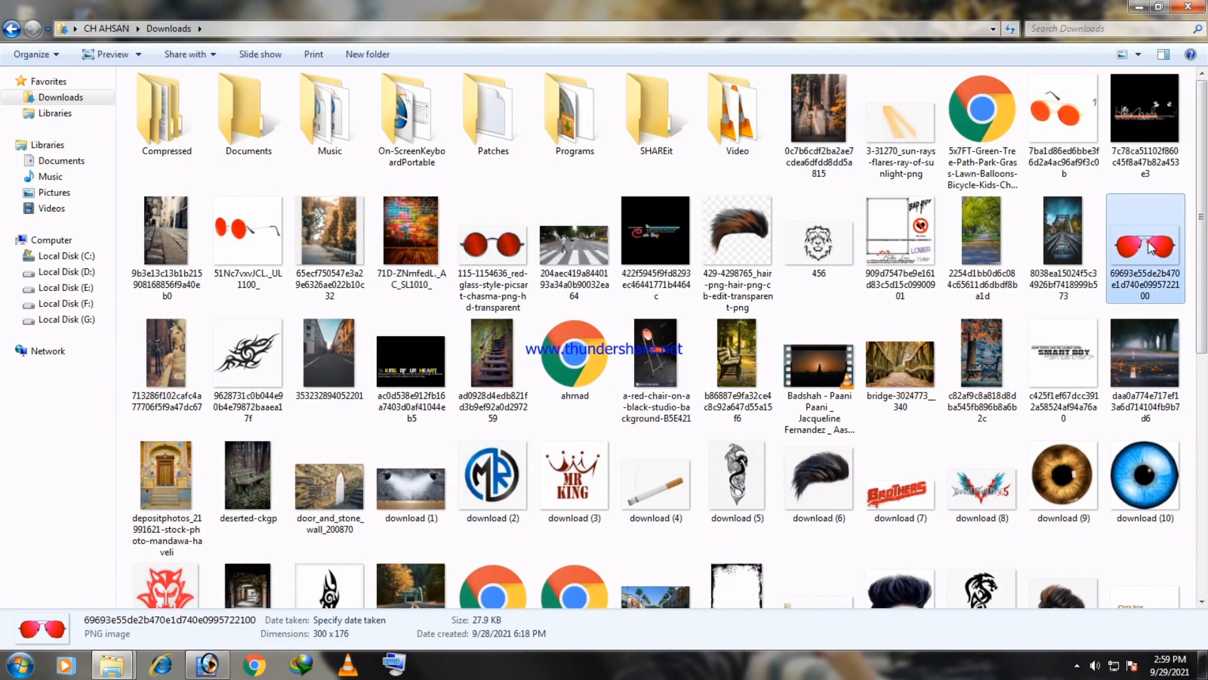
{"action": "double_click", "coordinate": [1151, 248]}
{"action": "left_click", "coordinate": [1073, 7]}
{"action": "left_click", "coordinate": [207, 663]}
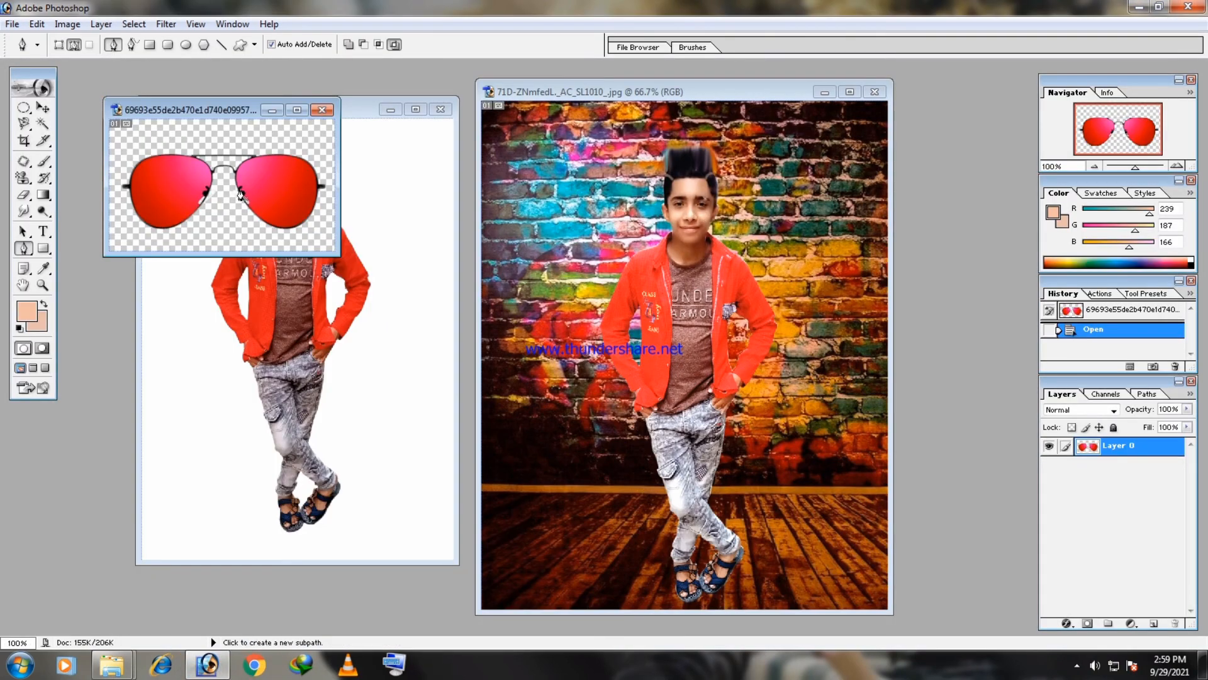
- Copy the red sunglasses onto the boy in the brick-wall document as a new layer, and maximize that document
{"action": "left_click", "coordinate": [242, 192]}
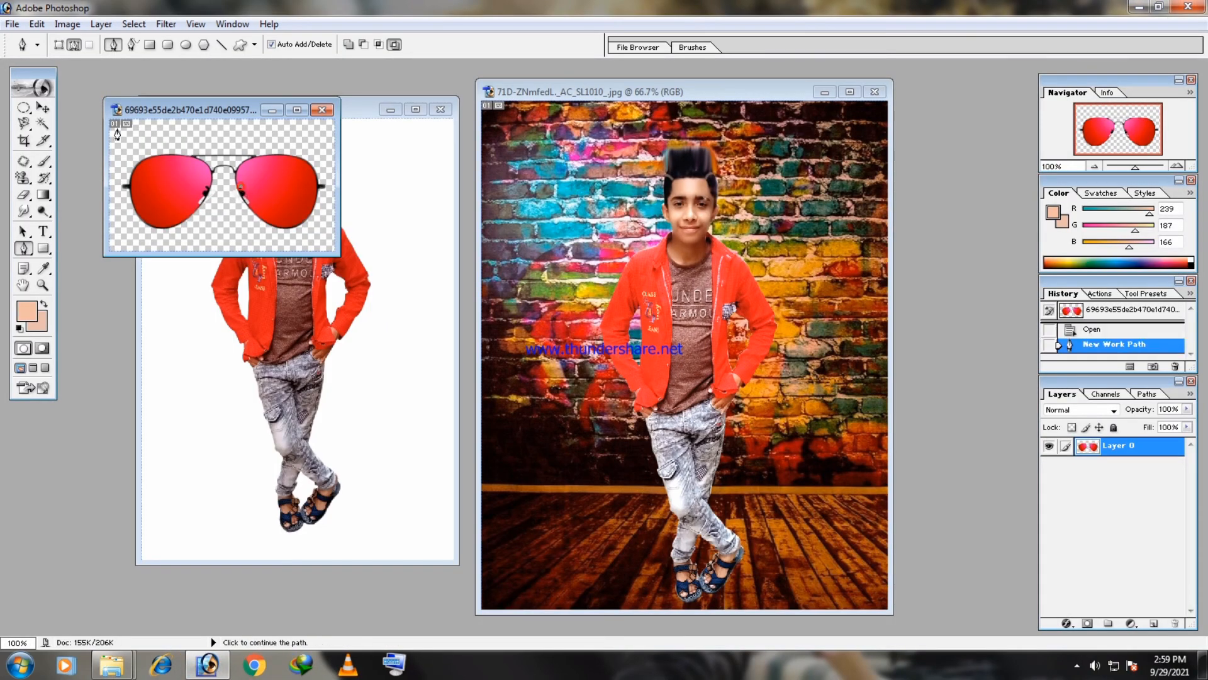
{"action": "left_click", "coordinate": [42, 108]}
{"action": "left_click_drag", "start_coordinate": [203, 173], "coordinate": [676, 284]}
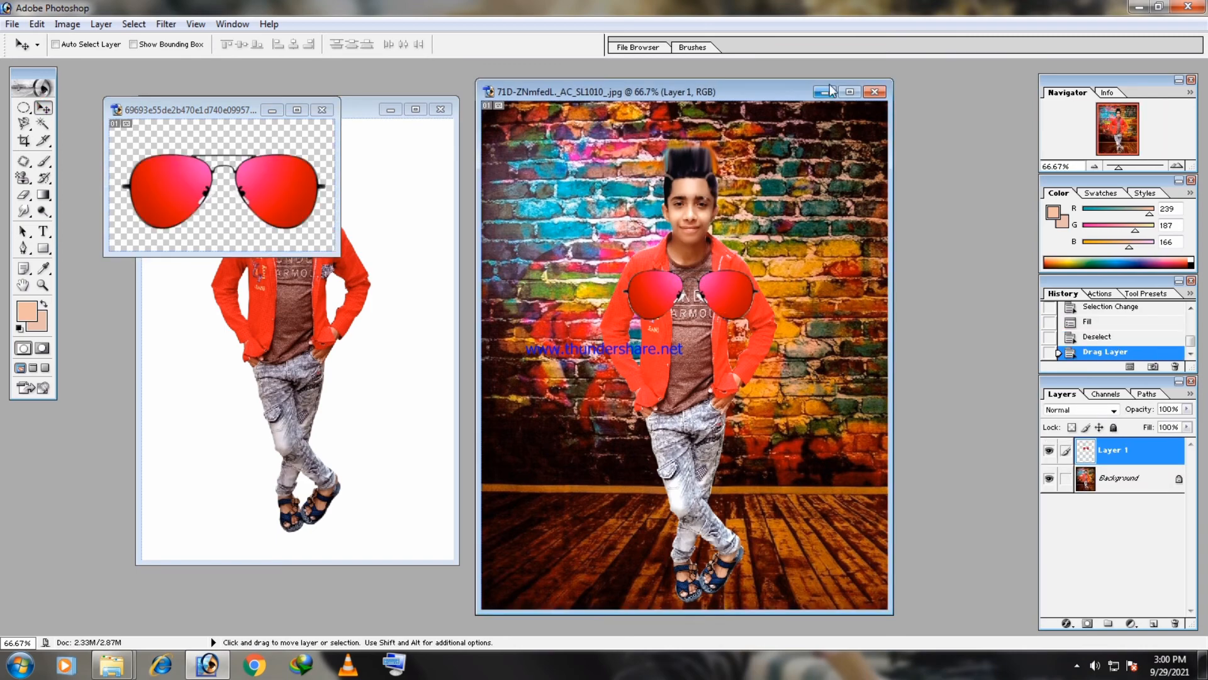
{"action": "left_click", "coordinate": [848, 92]}
- Scale the sunglasses down proportionally to the width of the boy's face and place them over his eyes
{"action": "key", "text": "ctrl+t"}
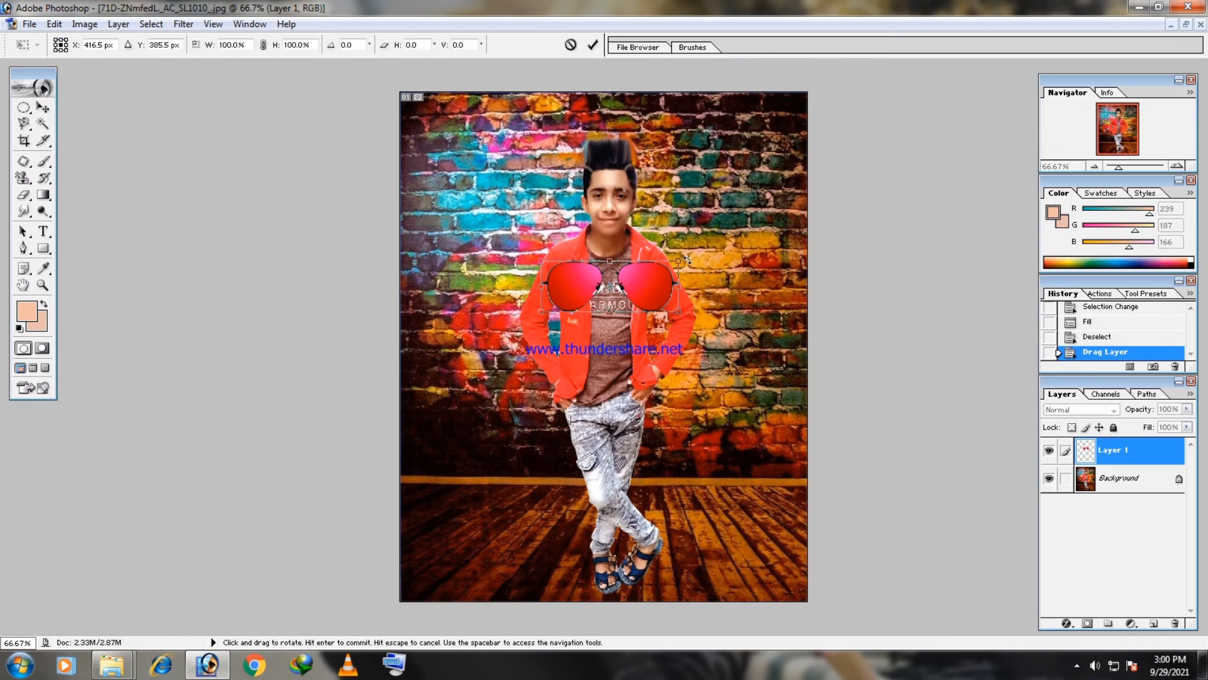
{"action": "left_click_drag", "start_coordinate": [678, 260], "coordinate": [647, 302]}
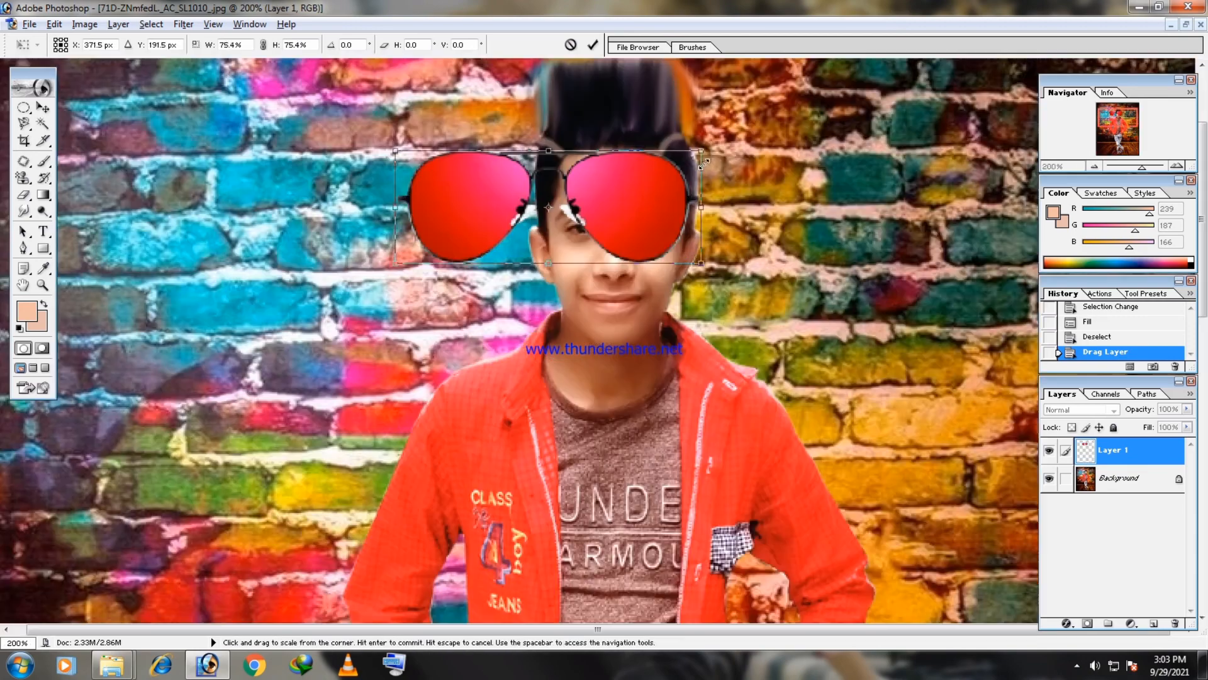
{"action": "left_click_drag", "start_coordinate": [761, 167], "coordinate": [641, 243]}
{"action": "key", "text": "Return"}
- Nudge the sunglasses vertically so the lenses cover the eyes and the bridge sits just below the eyebrows
{"action": "key", "text": "Down"}
{"action": "key", "text": "Down"}
{"action": "key", "text": "Down"}
{"action": "key", "text": "Down"}
{"action": "key", "text": "Down"}
{"action": "key", "text": "Down"}
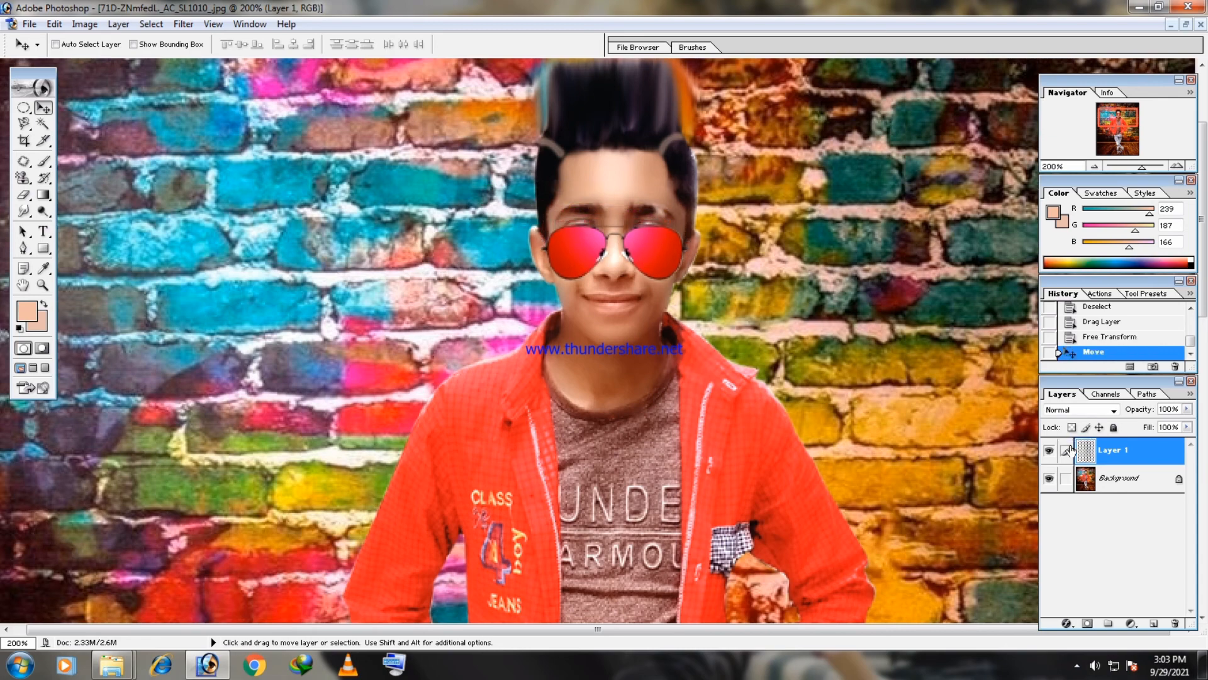
{"action": "key", "text": "Up"}
{"action": "key", "text": "Up"}
{"action": "key", "text": "Up"}
{"action": "key", "text": "Up"}
{"action": "key", "text": "Up"}
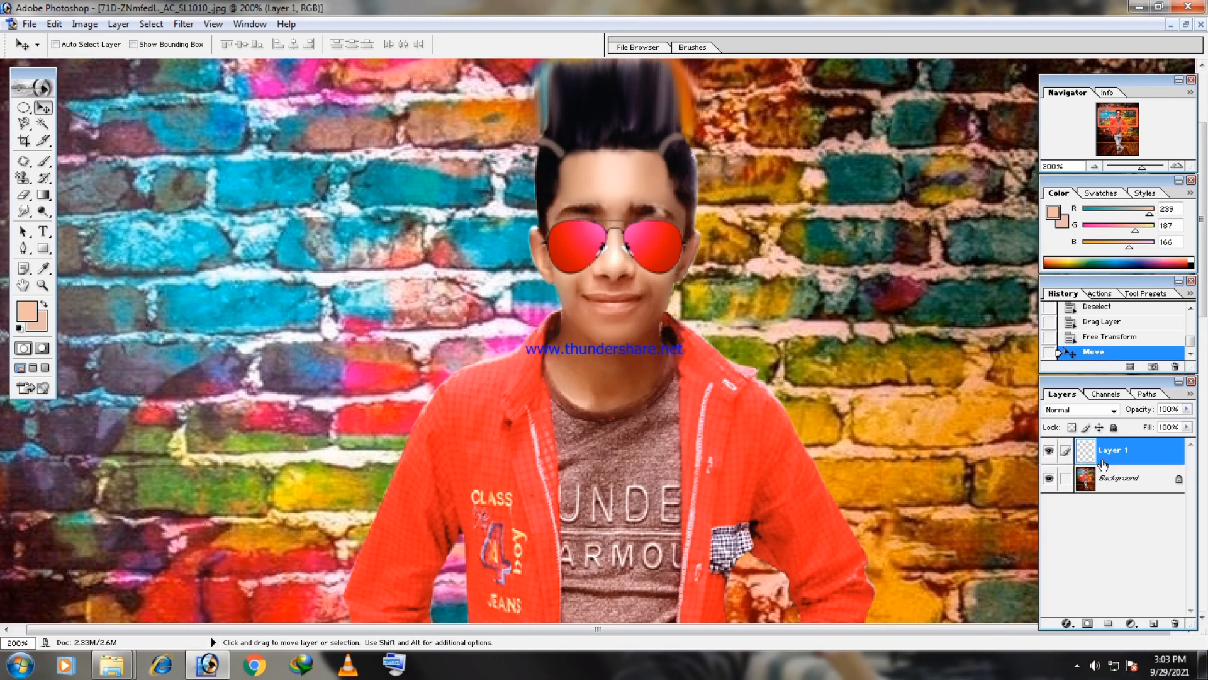
- Compare blend modes on the sunglasses layer and set it to Darken so the eyes show through the lenses
{"action": "left_click", "coordinate": [1096, 410]}
{"action": "left_click", "coordinate": [1098, 423]}
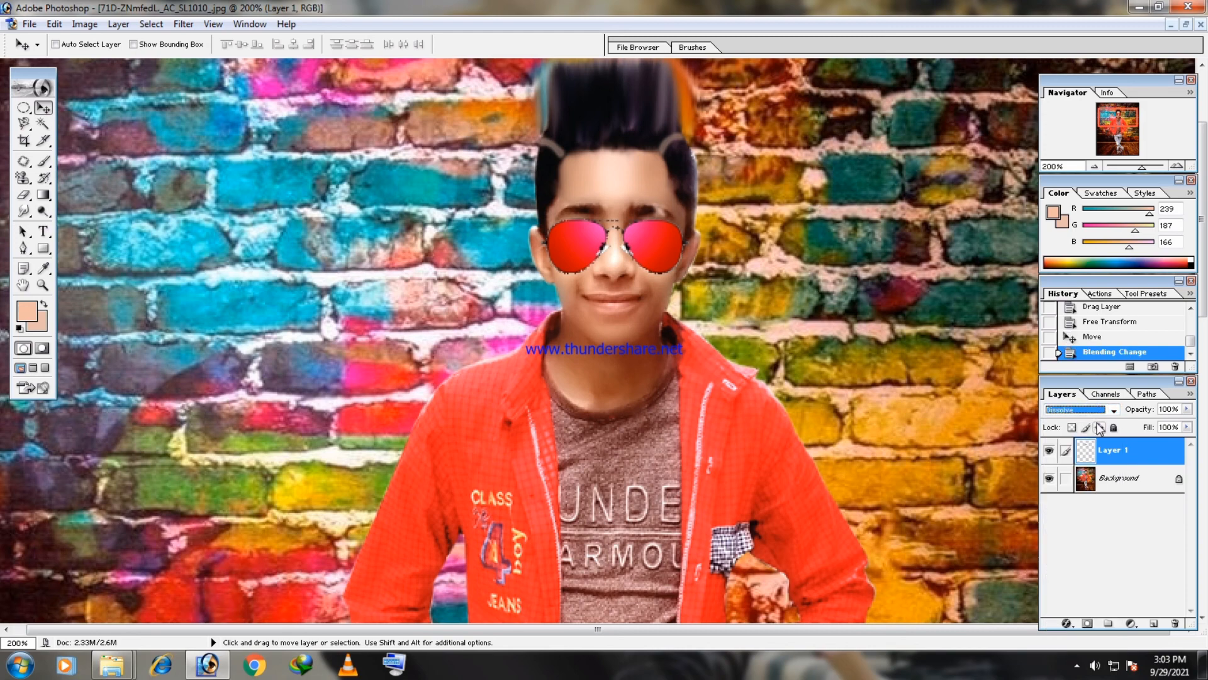
{"action": "key", "text": "Down"}
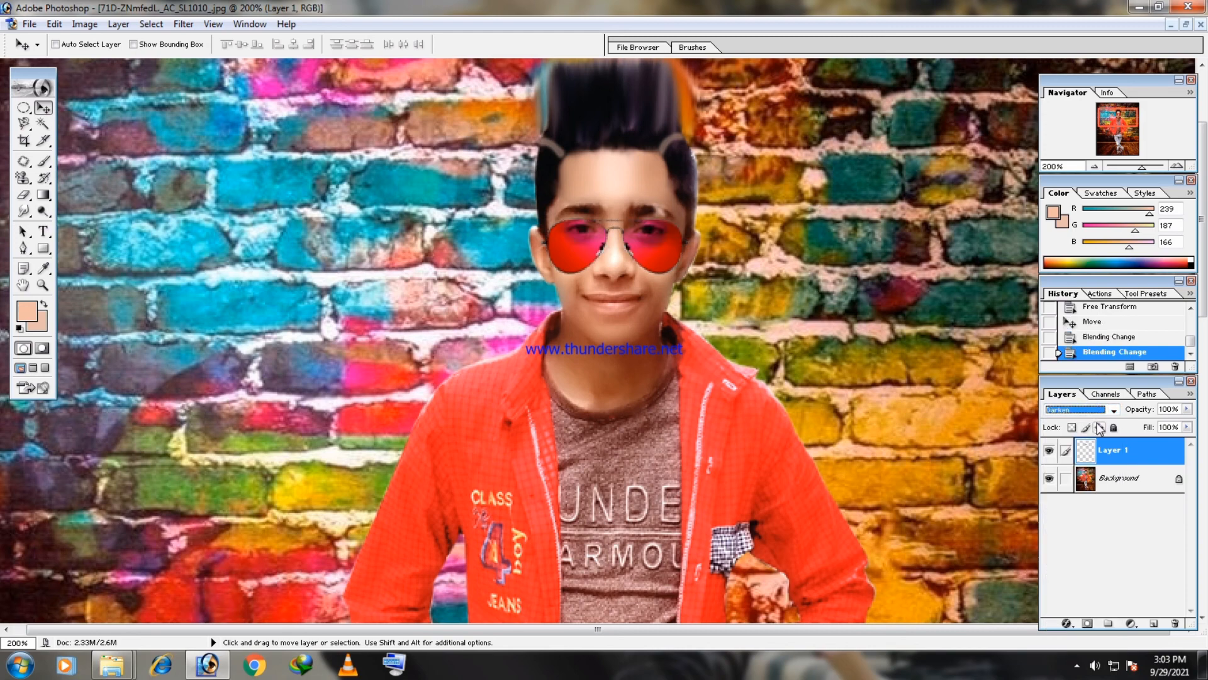
{"action": "key", "text": "Down"}
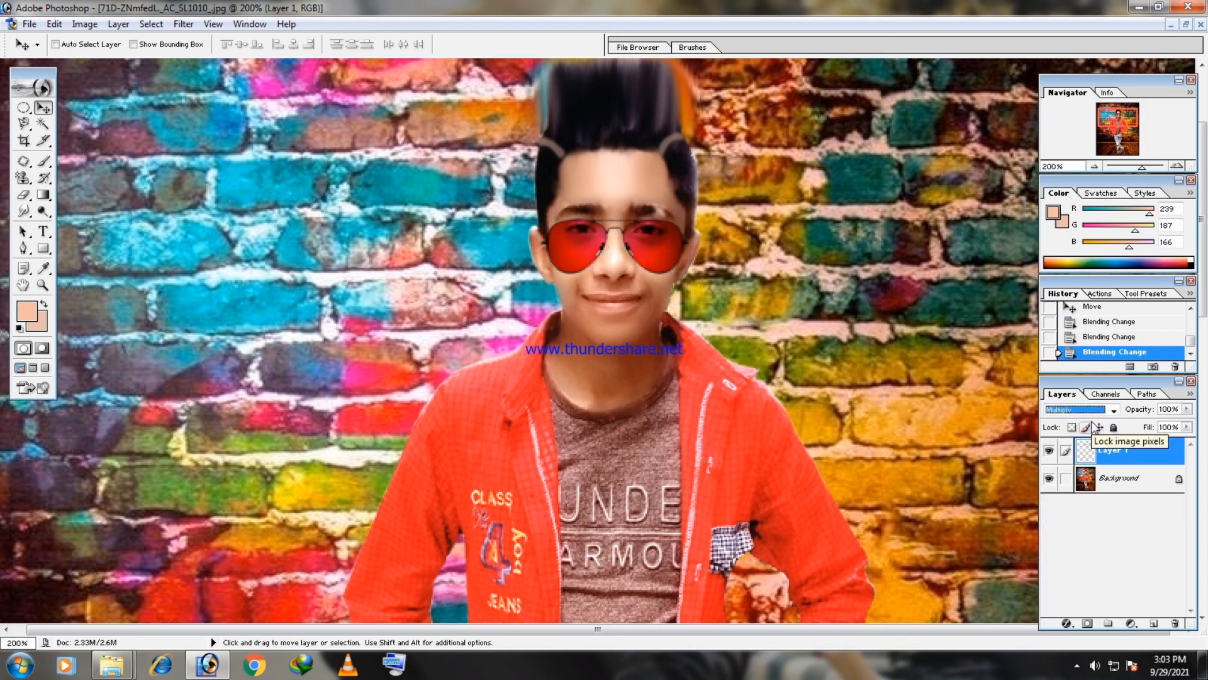
{"action": "key", "text": "Up"}
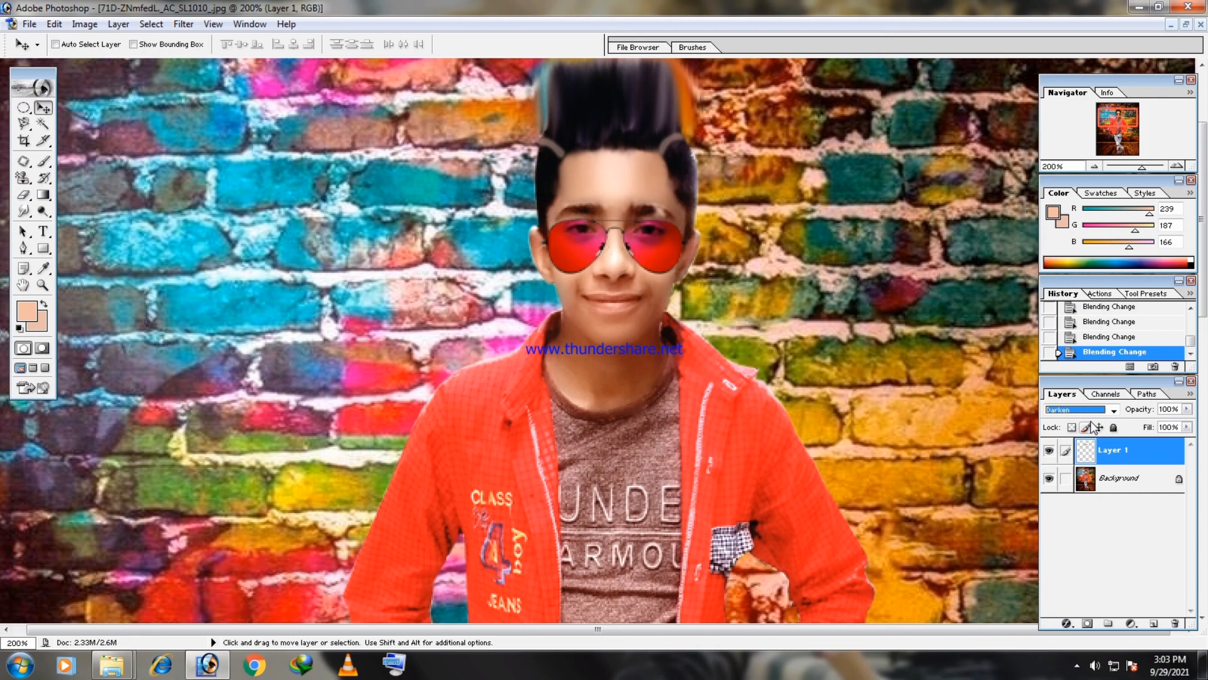
- Fine-tune the height of the blended sunglasses on the face and check their fit in the whole composite
{"action": "left_click", "coordinate": [656, 243]}
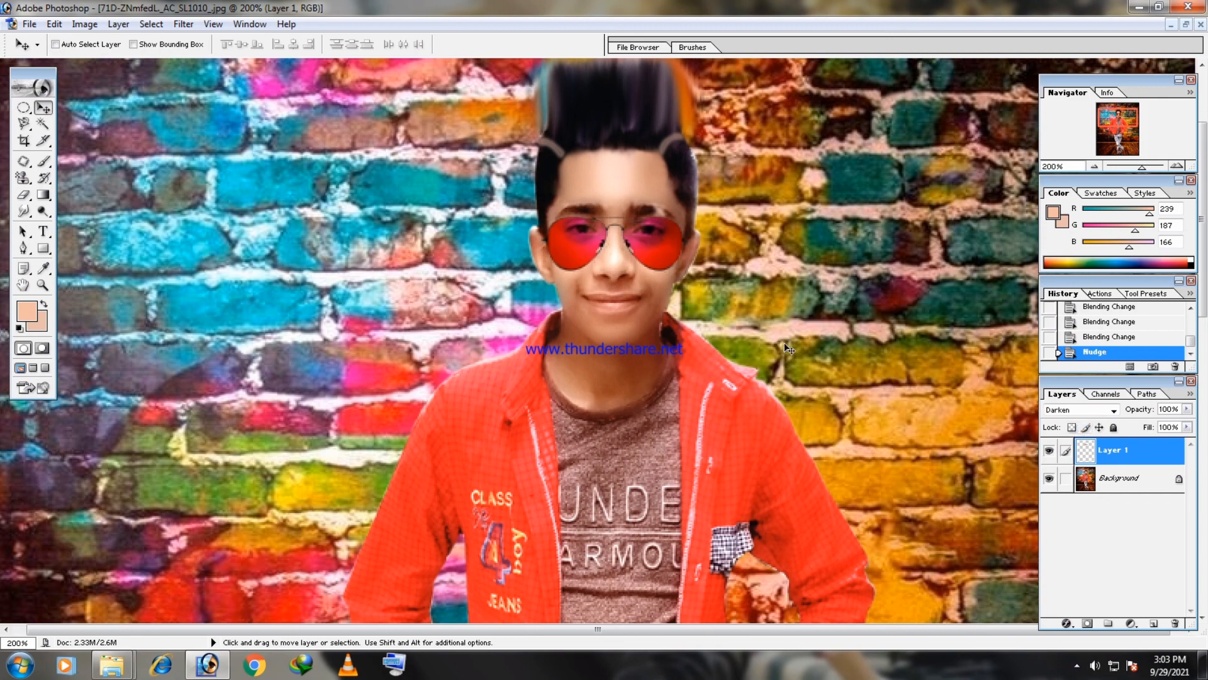
{"action": "key", "text": "Up"}
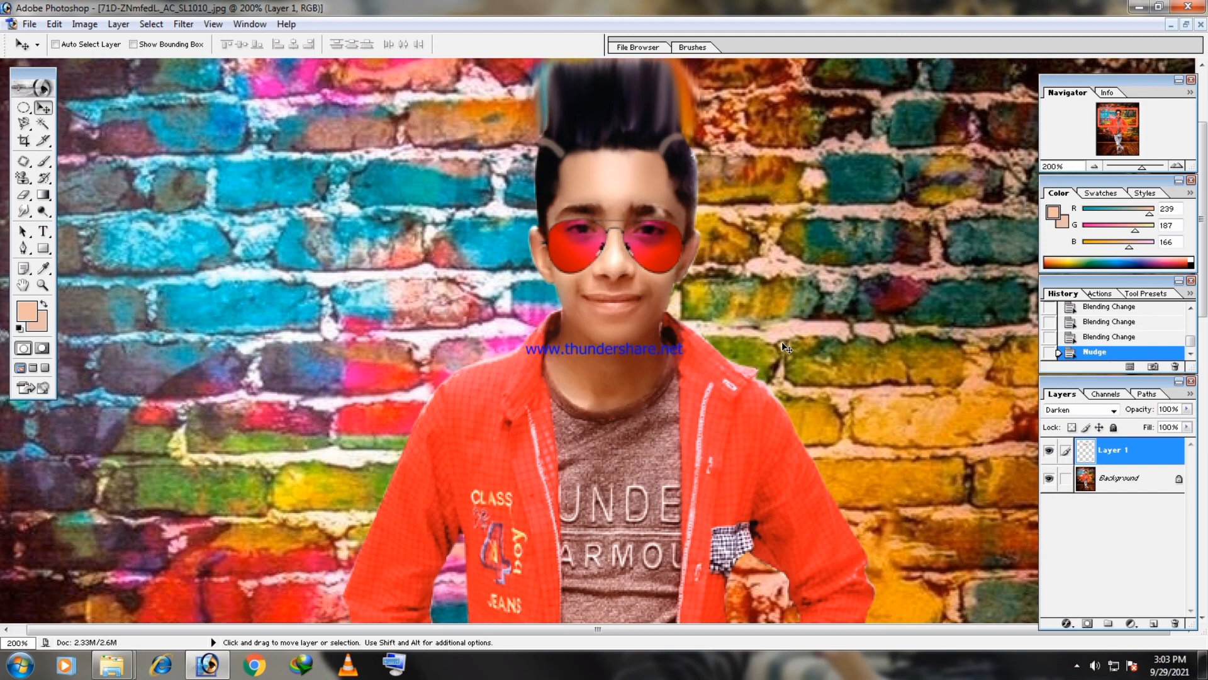
{"action": "key", "text": "ctrl+minus"}
{"action": "key", "text": "ctrl+minus"}
{"action": "key", "text": "ctrl+minus"}
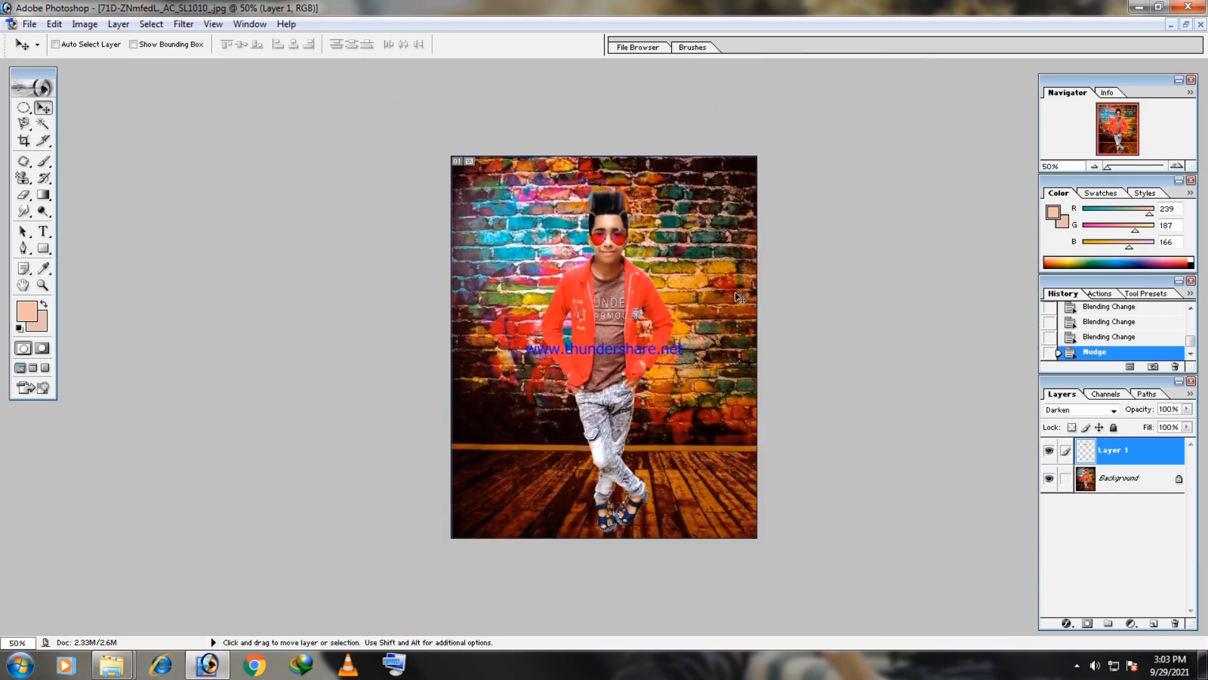
{"action": "key", "text": "ctrl+plus"}
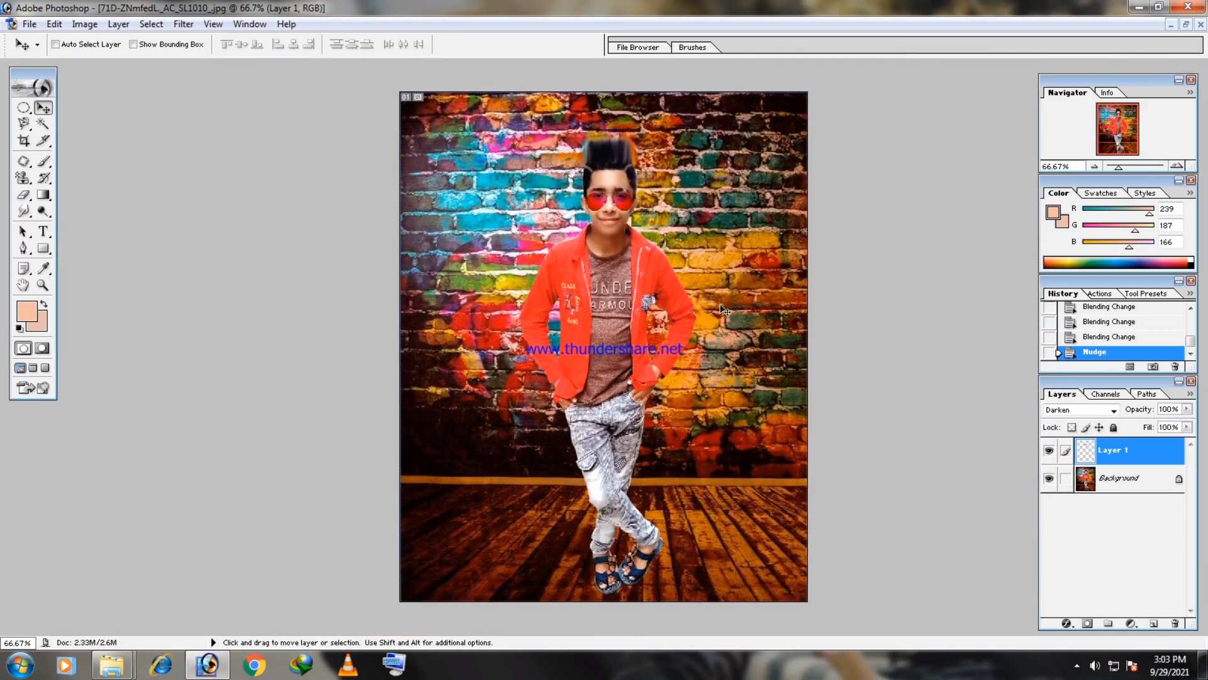
- Add a Levels adjustment layer that slightly brightens the midtones, and merge all visible layers into the background
{"action": "left_click", "coordinate": [1131, 624]}
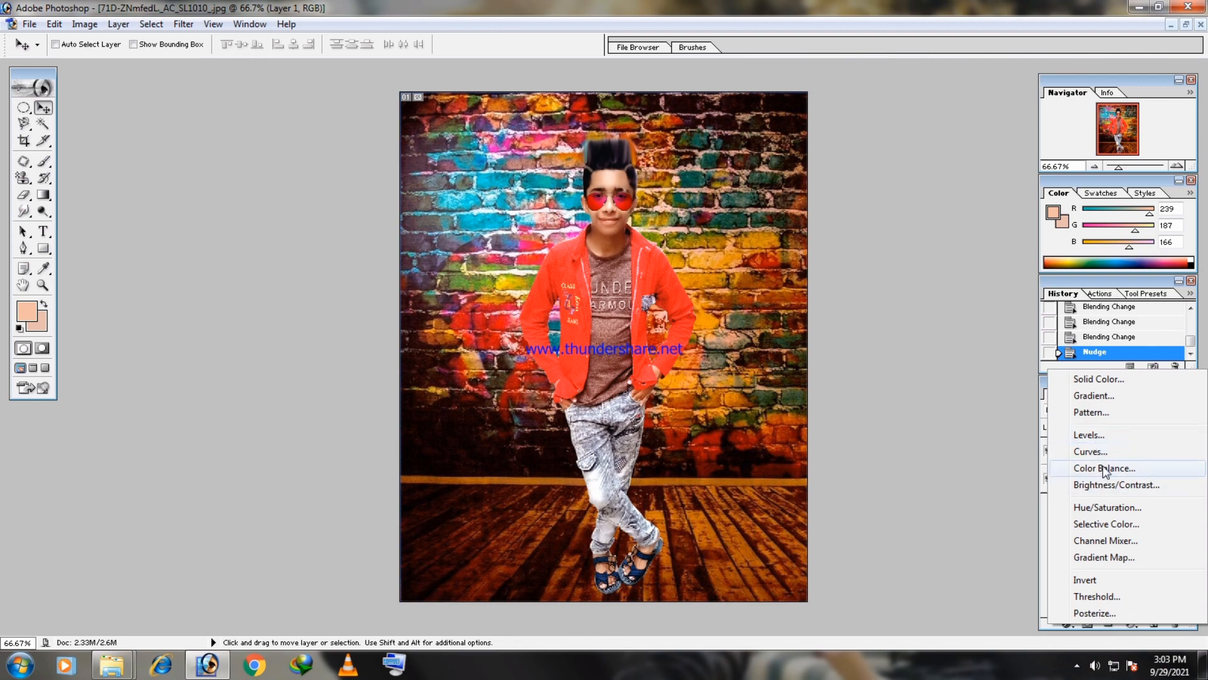
{"action": "left_click", "coordinate": [1087, 435]}
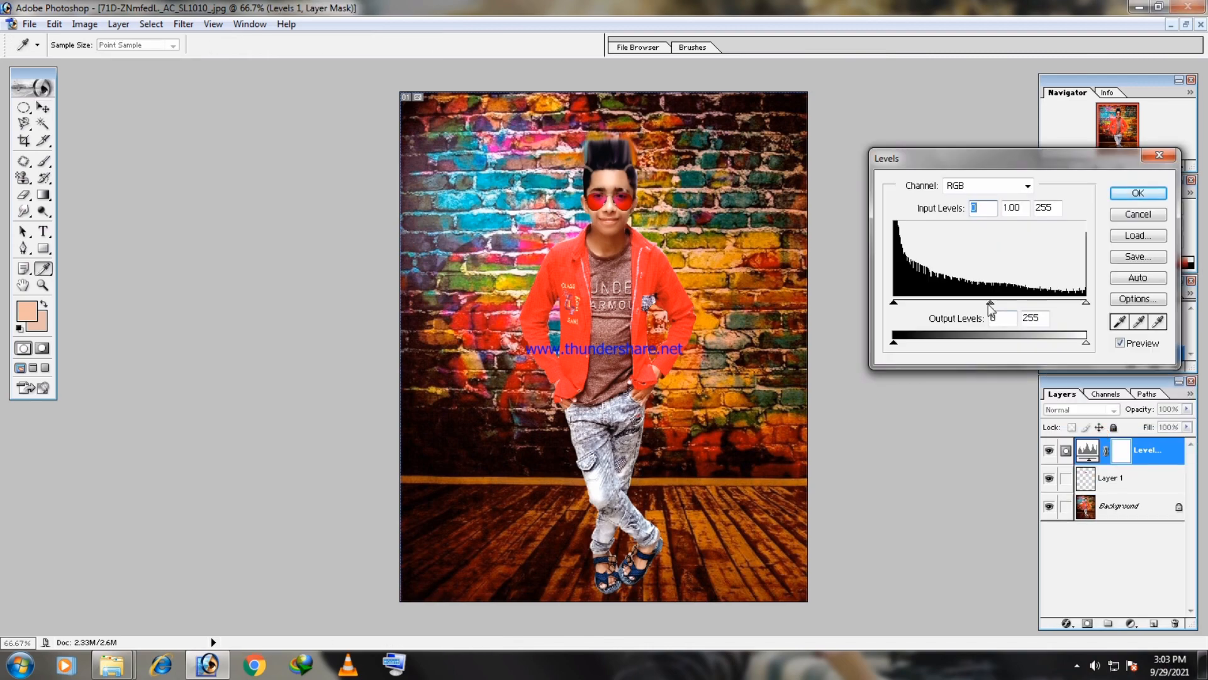
{"action": "left_click_drag", "start_coordinate": [990, 302], "coordinate": [980, 302]}
{"action": "left_click_drag", "start_coordinate": [1088, 304], "coordinate": [1092, 305]}
{"action": "left_click", "coordinate": [1140, 192]}
{"action": "key", "text": "ctrl+shift+e"}
{"action": "key", "text": "ctrl+minus"}
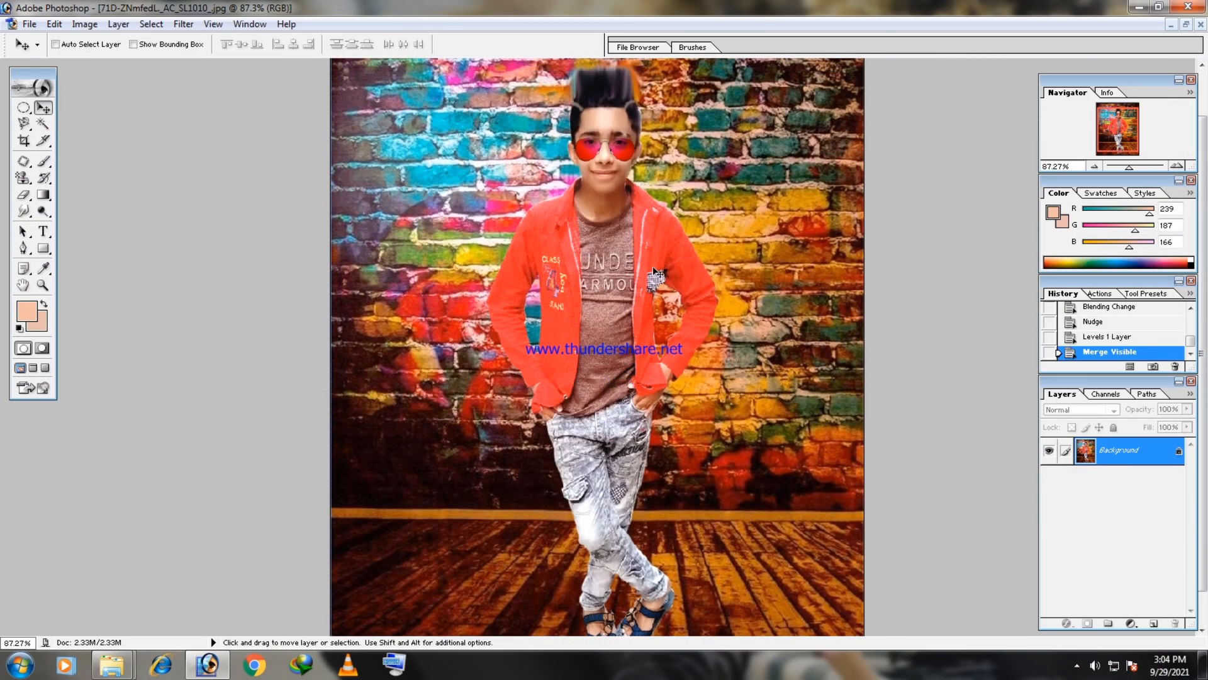